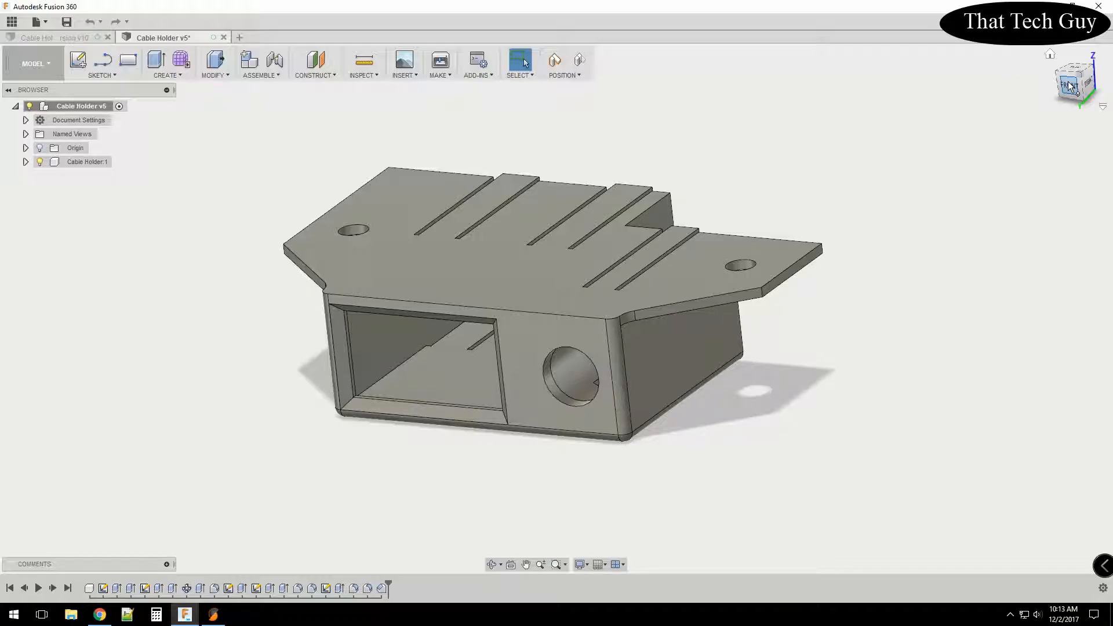
Examine the Cable Holder model's clips, slots, mounting holes and front openings from the front, back and top.
mouse_move(1071, 89)
mouse_down()
mouse_move(1063, 116)
mouse_move(1025, 125)
mouse_move(985, 87)
mouse_move(973, 99)
mouse_up()
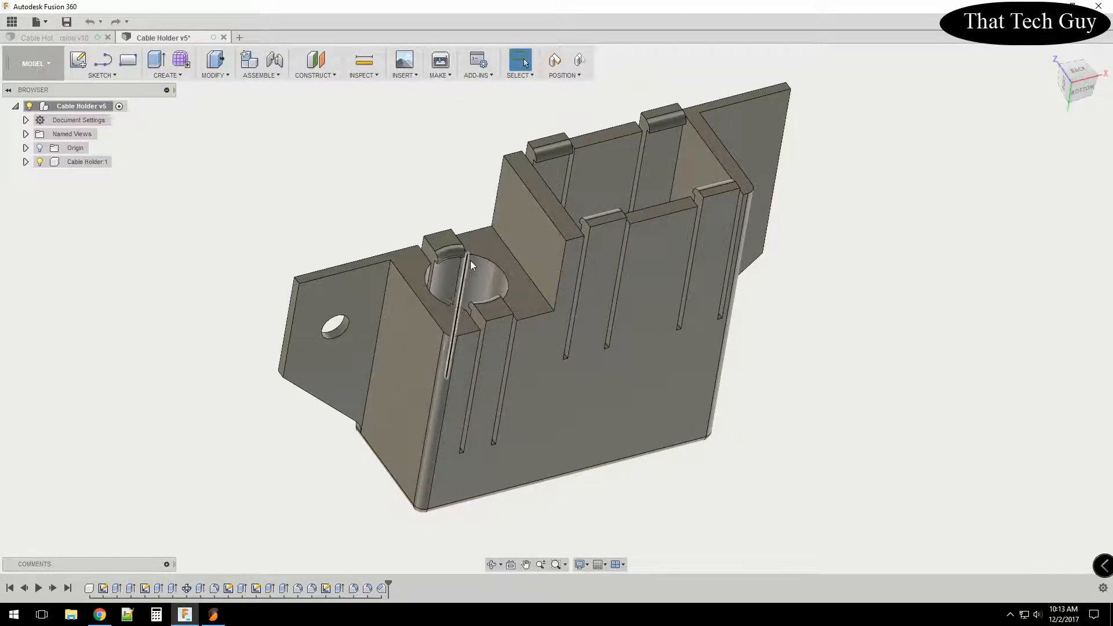
mouse_move(1064, 87)
mouse_down()
mouse_move(1108, 116)
mouse_move(1106, 96)
mouse_move(1046, 76)
mouse_move(1076, 81)
mouse_up()
shift+middle_drag(556, 308, 469, 376)
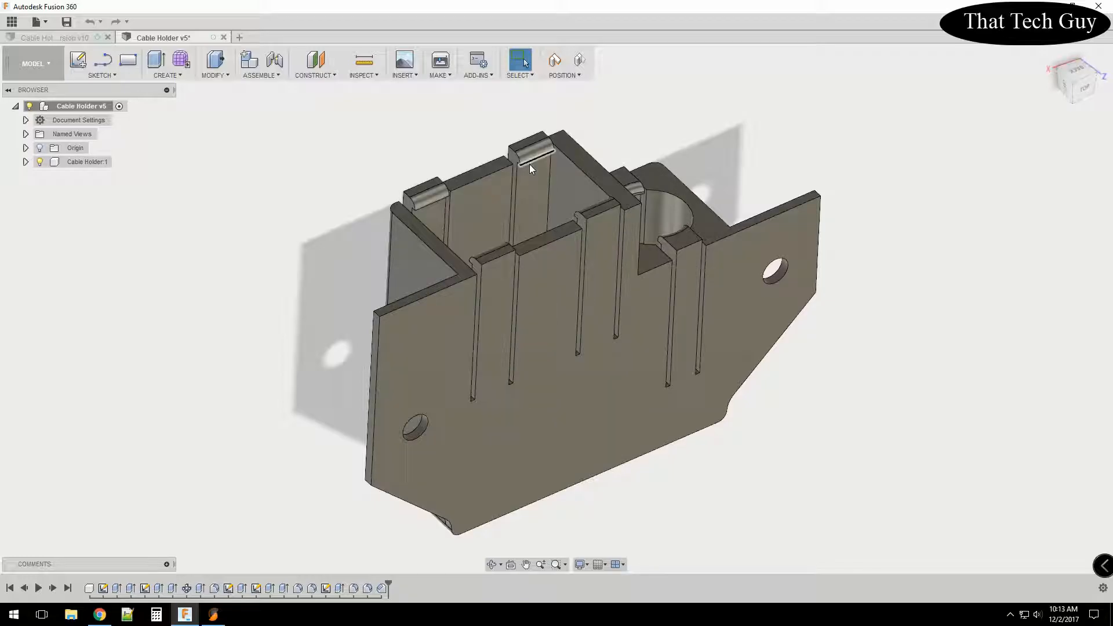
shift+middle_drag(531, 166, 524, 194)
drag(1071, 47, 1031, 129)
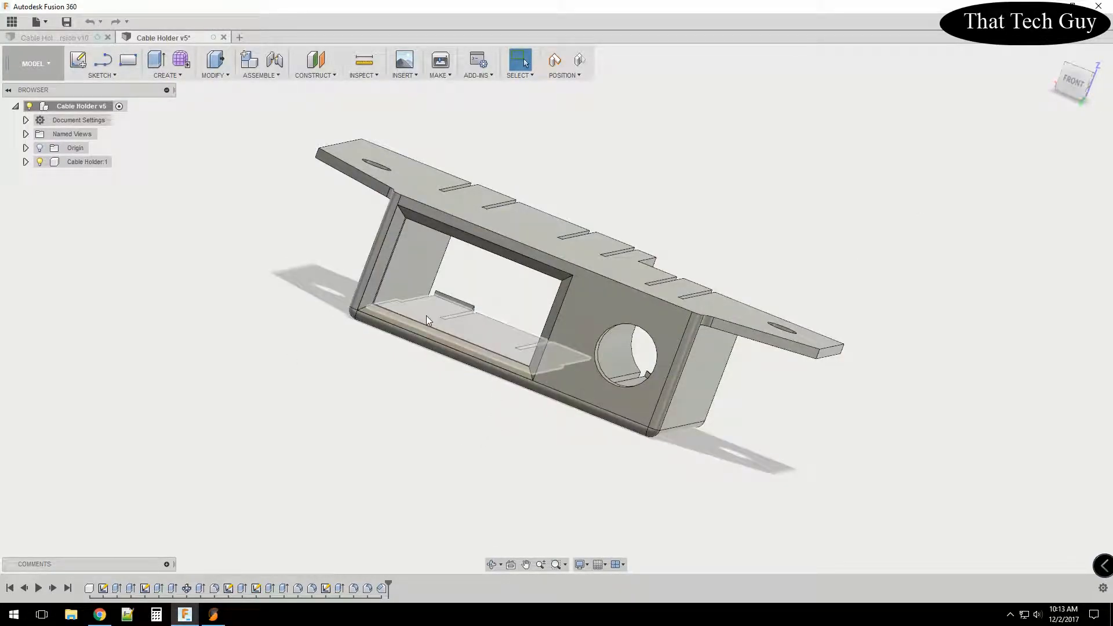
shift+middle_drag(383, 312, 454, 163)
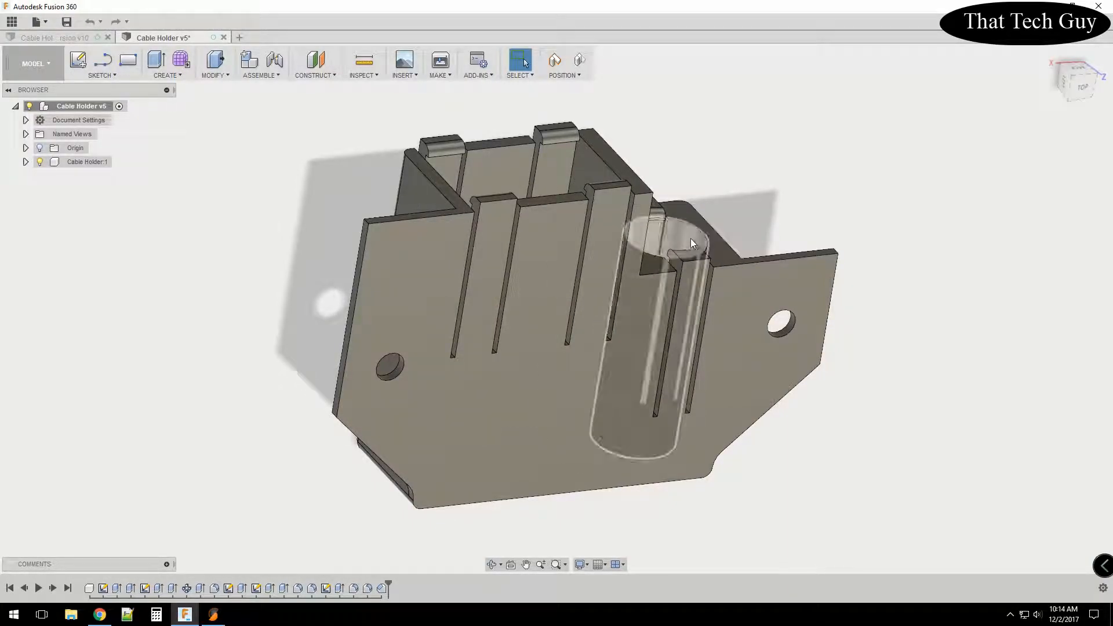
mouse_move(1075, 90)
mouse_down()
mouse_move(1043, 87)
mouse_move(1047, 41)
mouse_move(1093, 99)
mouse_up()
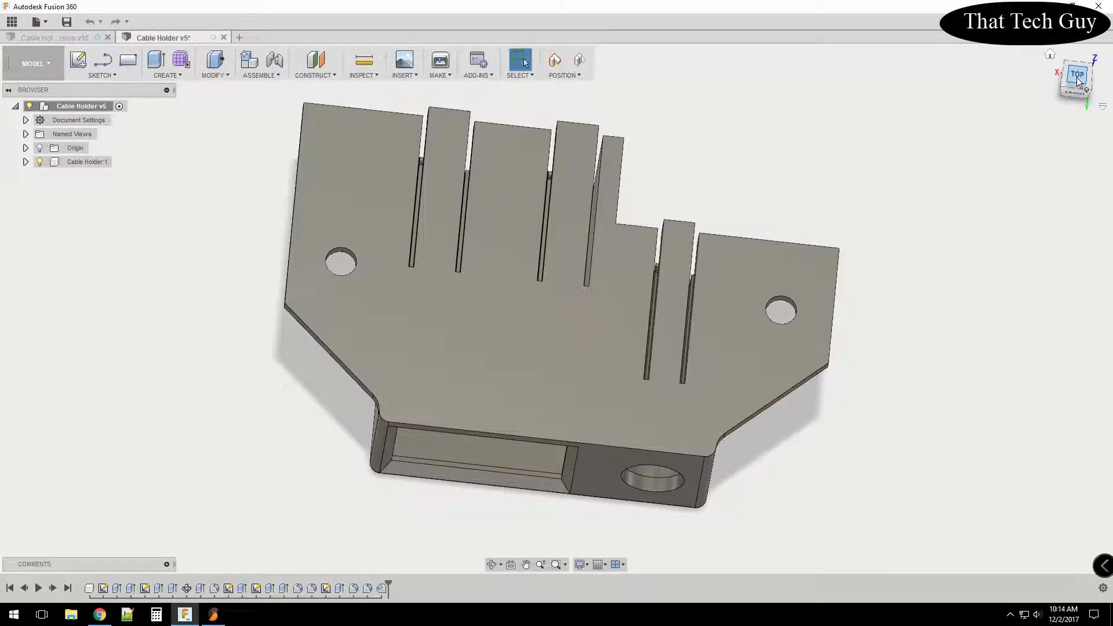
click(1076, 77)
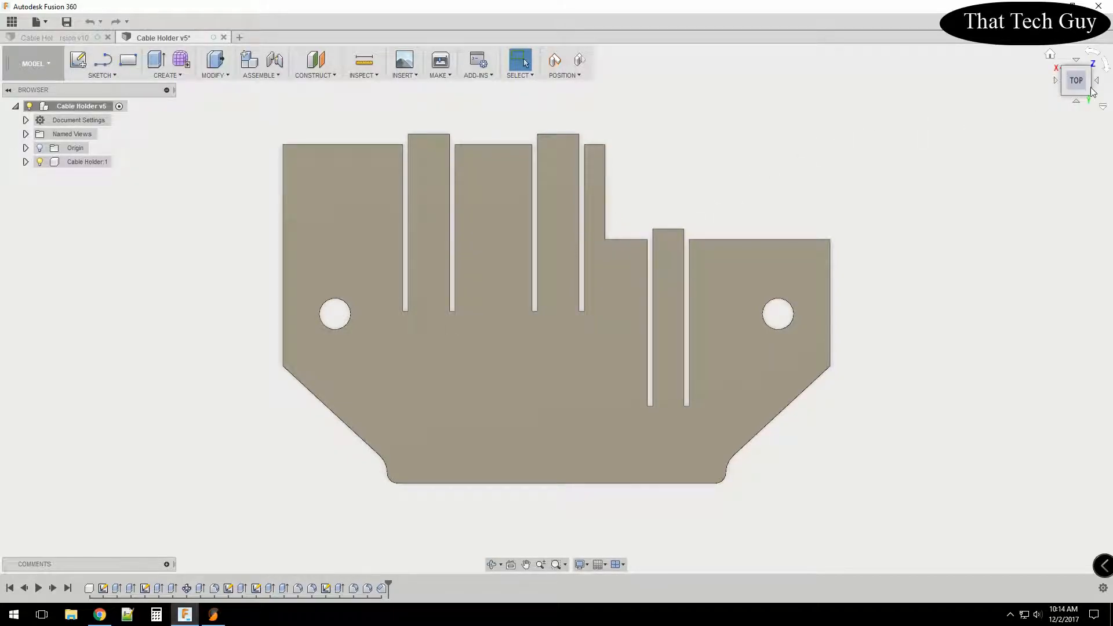
drag(1073, 81, 1073, 61)
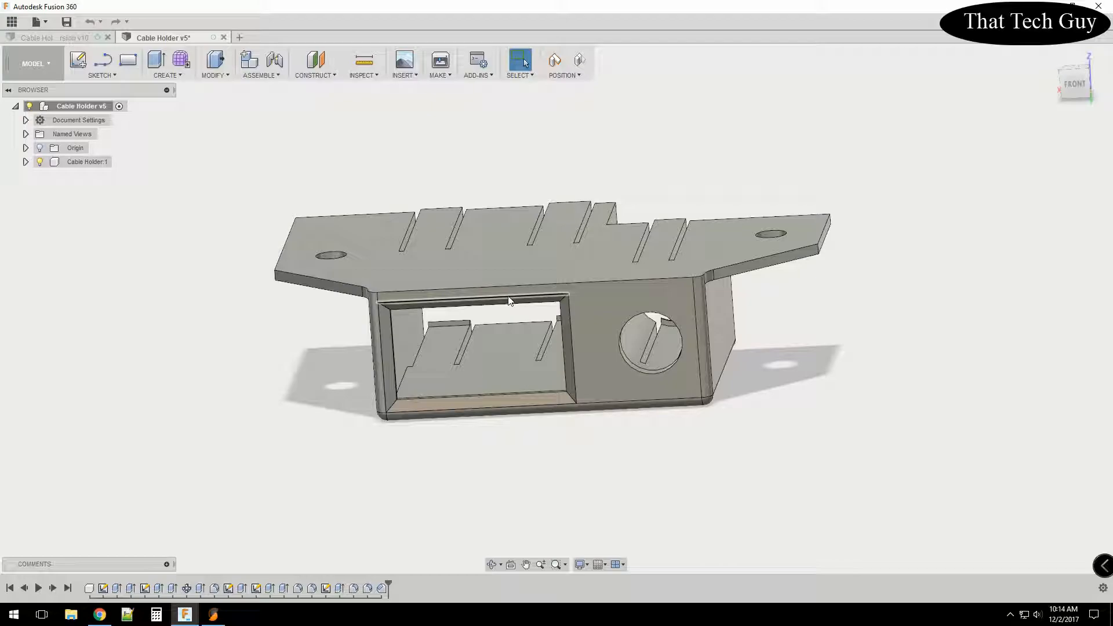
mouse_move(1074, 86)
mouse_down()
mouse_move(1075, 168)
mouse_move(1075, 157)
mouse_up()
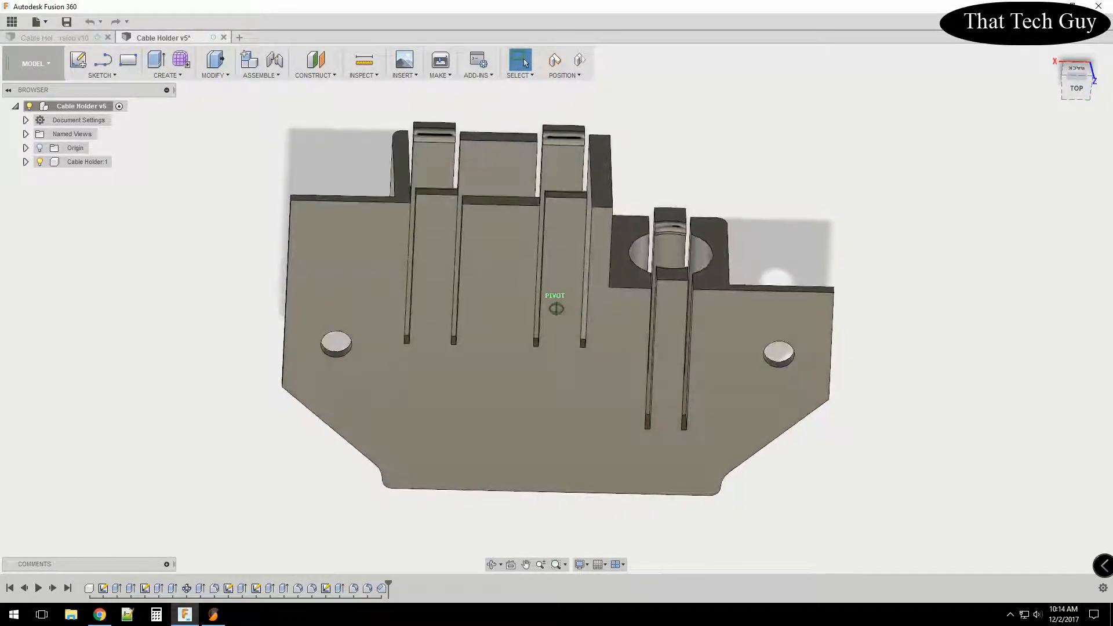
click(1073, 91)
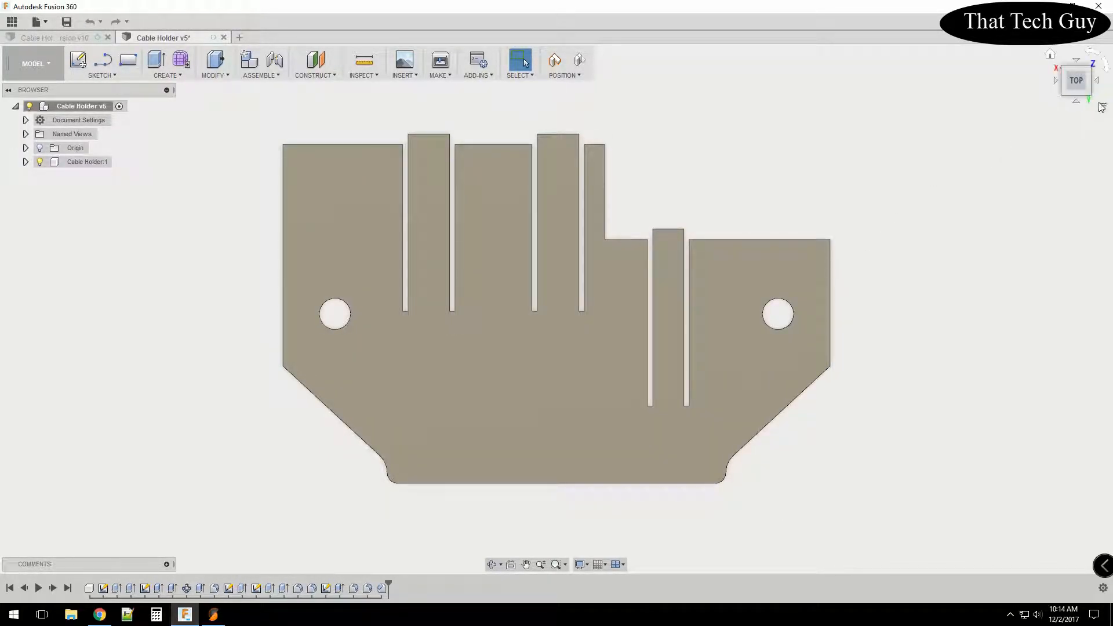
drag(1077, 80, 1050, 109)
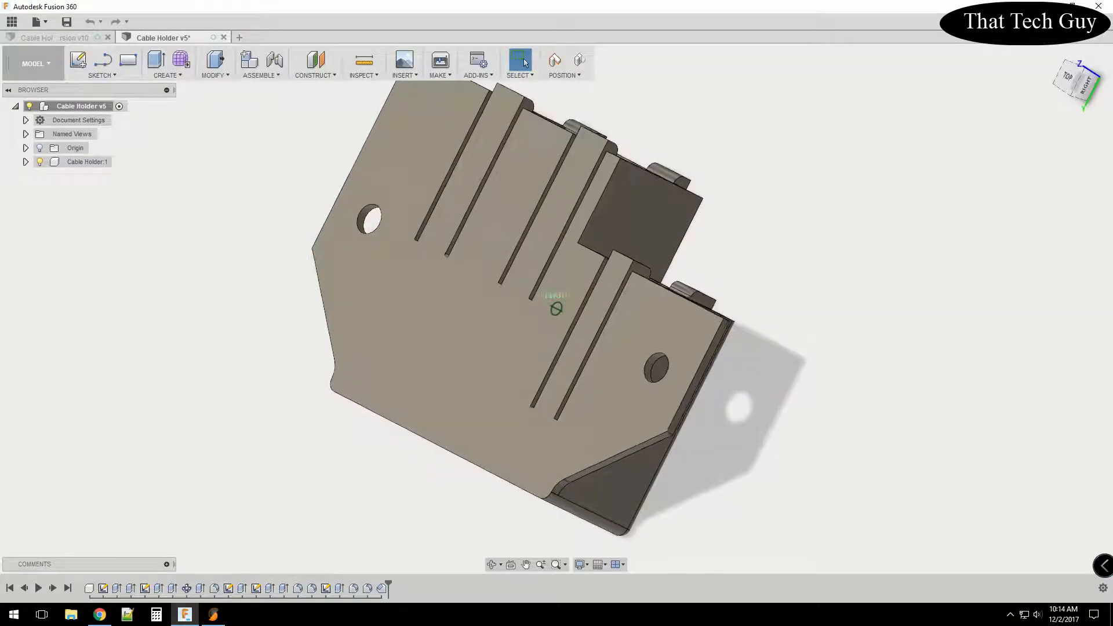
shift+middle_drag(556, 308, 552, 303)
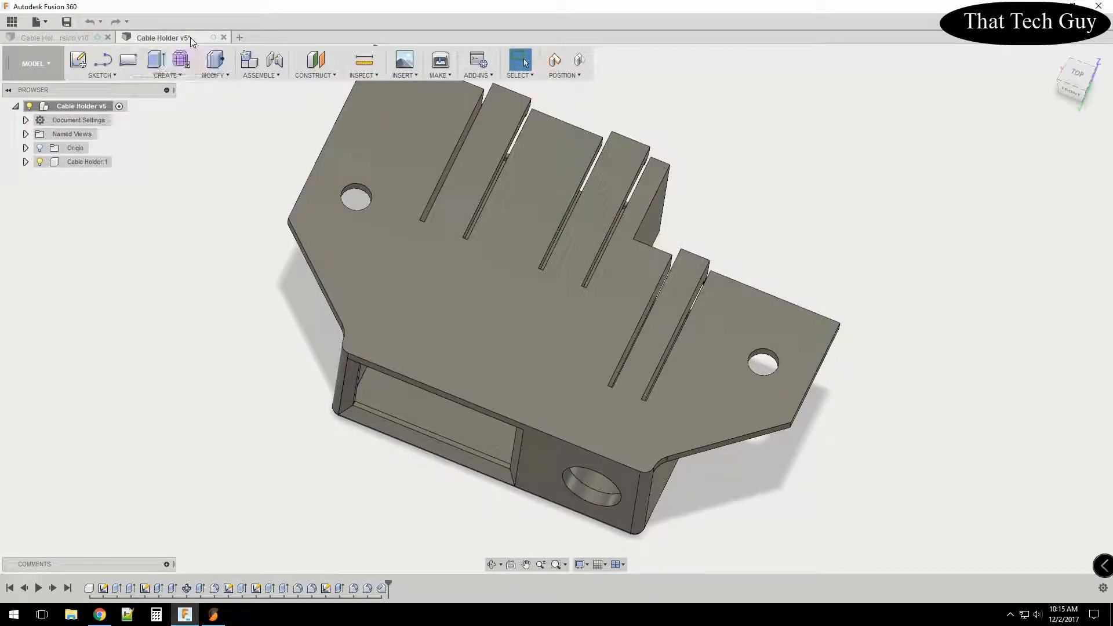
Switch to the Cable Holder glue version design and examine its separated top and bottom bodies from several sides.
click(67, 37)
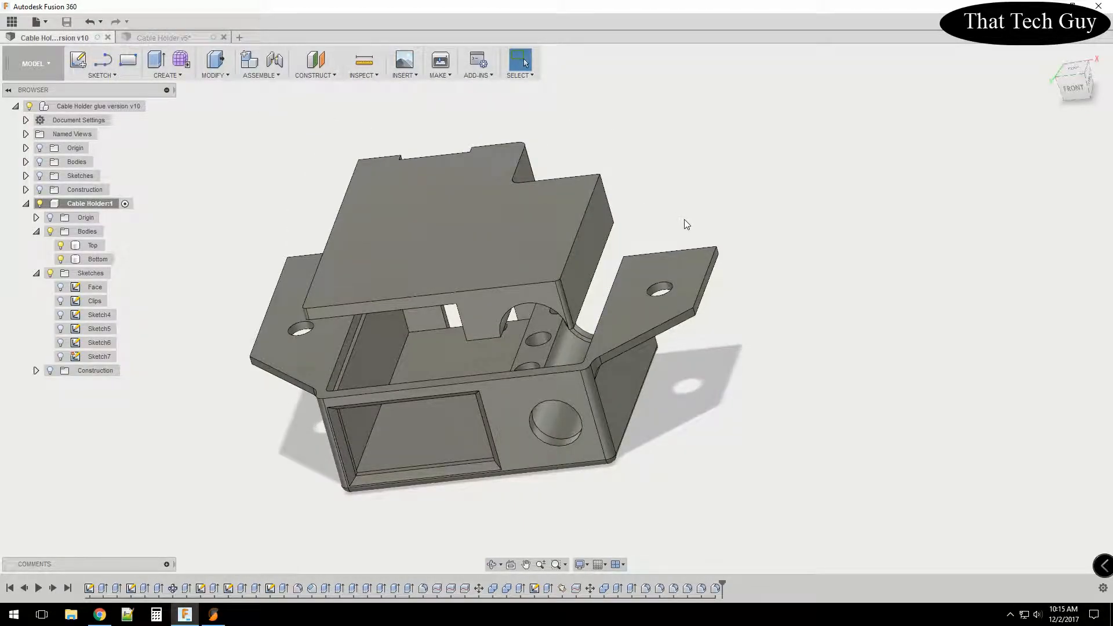
mouse_move(556, 309)
shift+middle_down()
mouse_move(620, 313)
mouse_move(644, 243)
mouse_move(660, 266)
shift+middle_up()
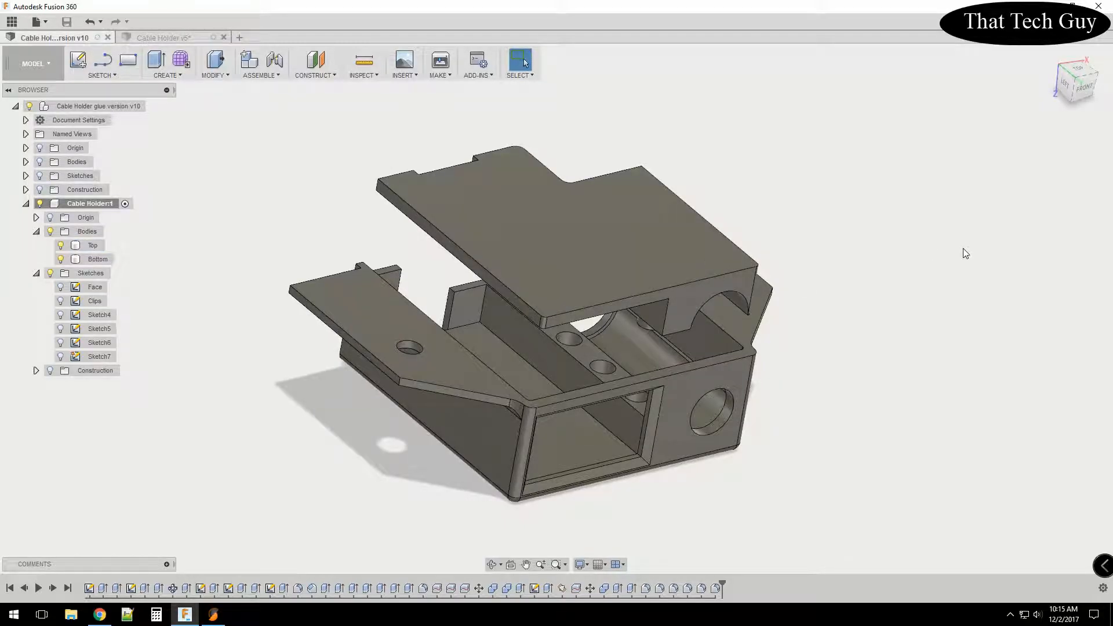
mouse_move(556, 309)
shift+middle_down()
mouse_move(618, 269)
mouse_move(585, 312)
mouse_move(713, 321)
shift+middle_up()
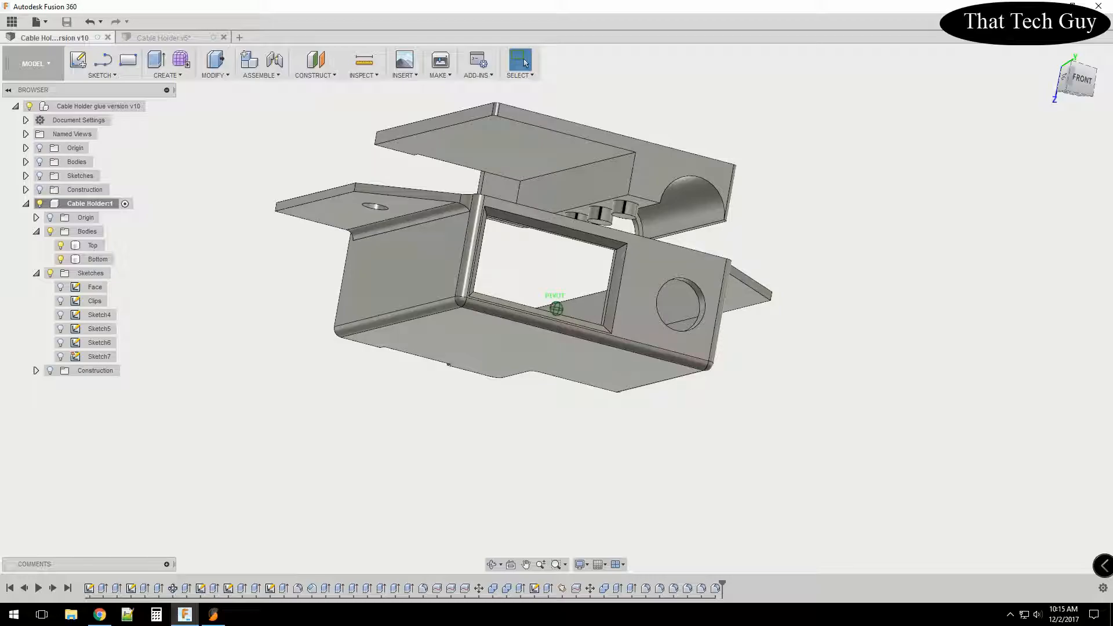
shift+middle_drag(556, 308, 568, 399)
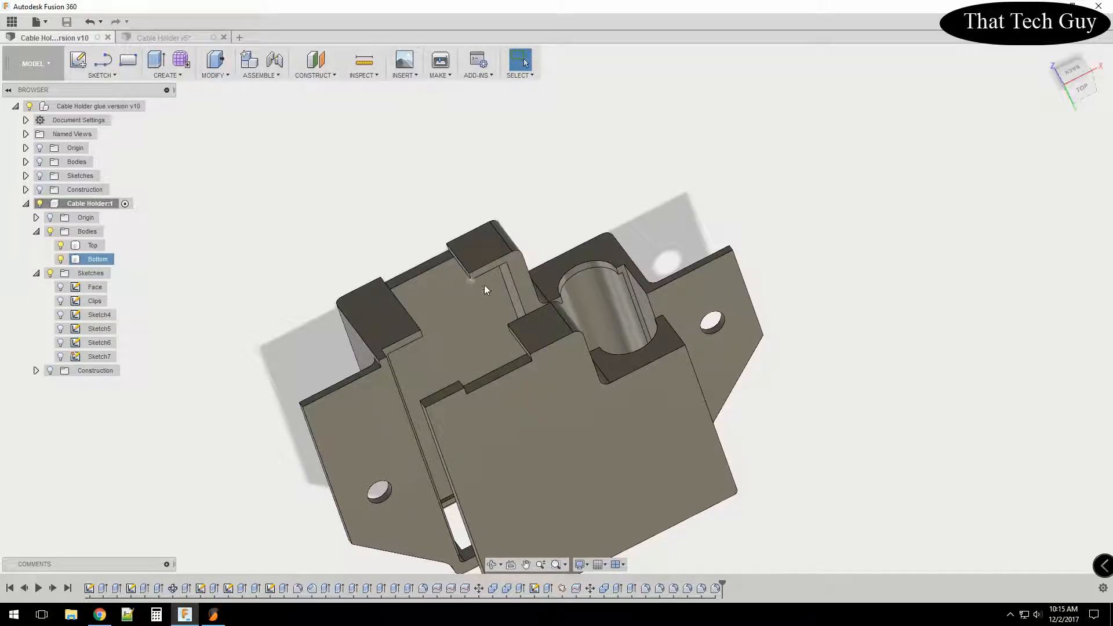
mouse_move(1090, 90)
mouse_down()
mouse_move(1082, 71)
mouse_move(1086, 85)
mouse_up()
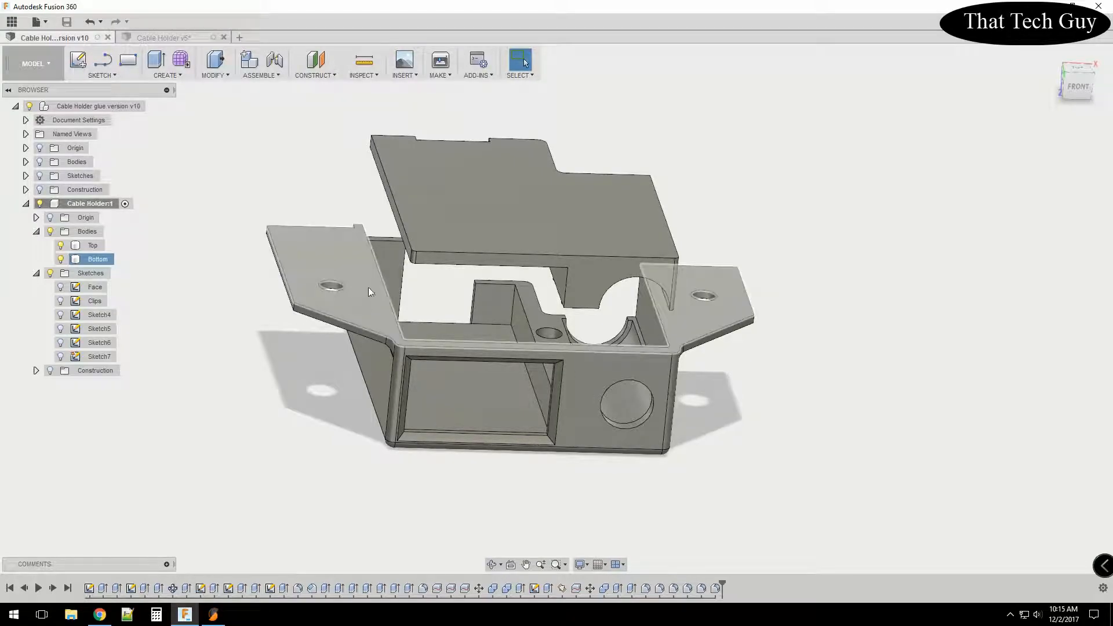
Inspect the glue version in top and front views and select the bottom body's front face.
click(1075, 74)
click(1075, 76)
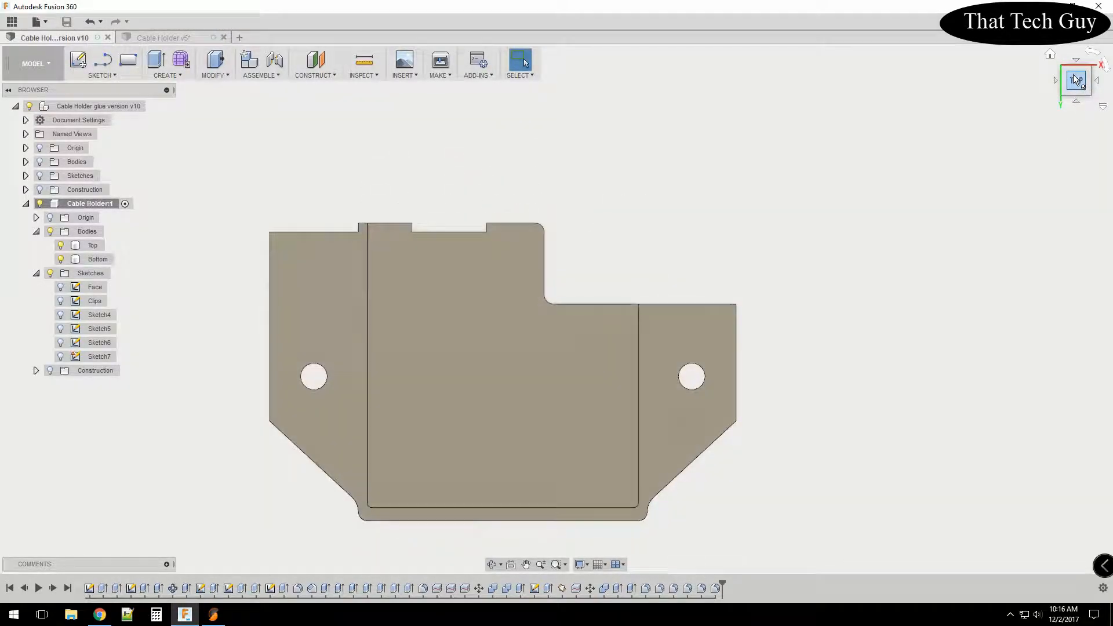
drag(1073, 91, 1072, 24)
click(1073, 82)
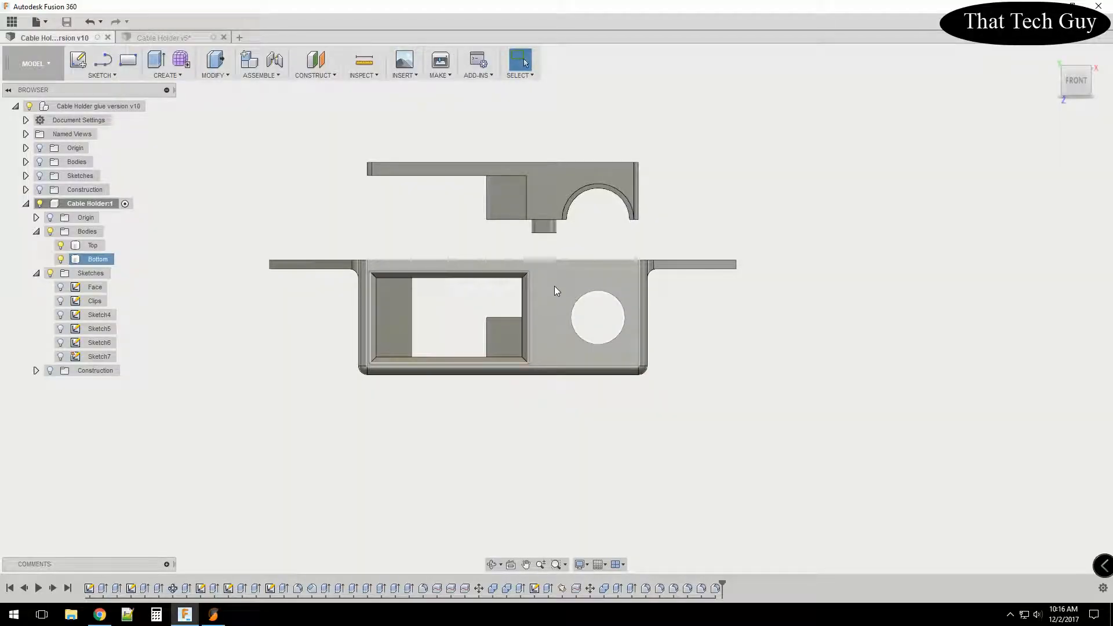
click(555, 289)
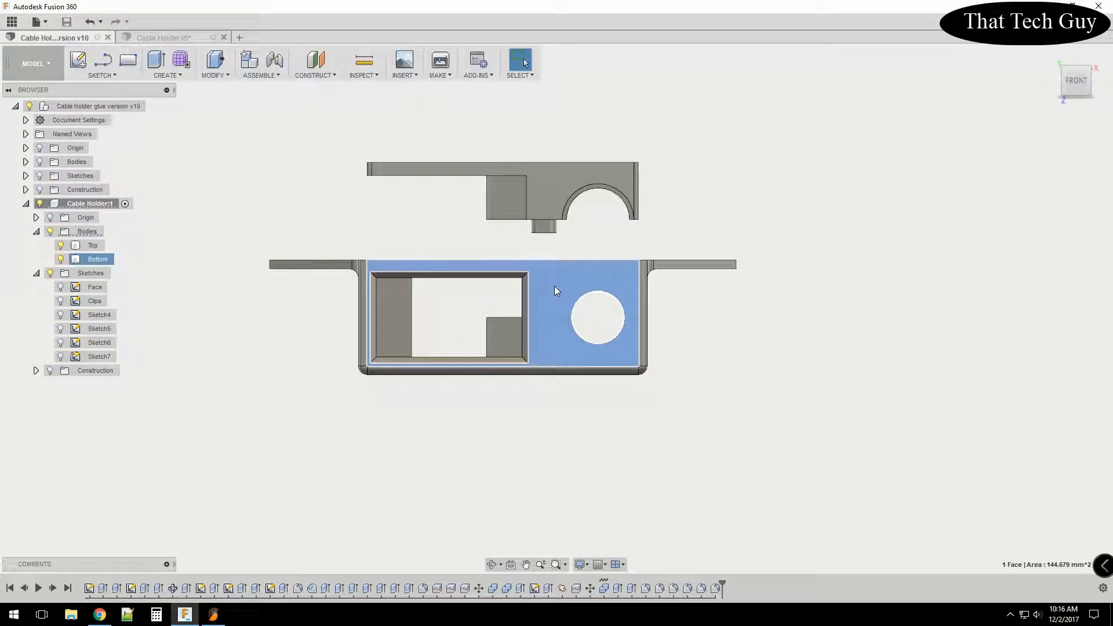
drag(1075, 87, 1073, 142)
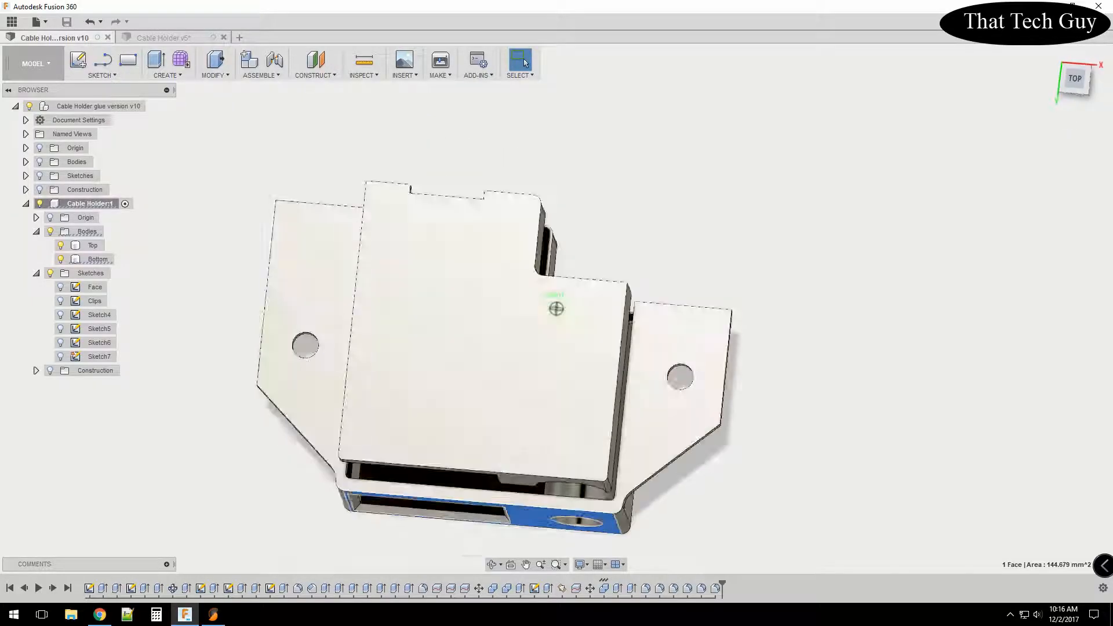
click(1074, 80)
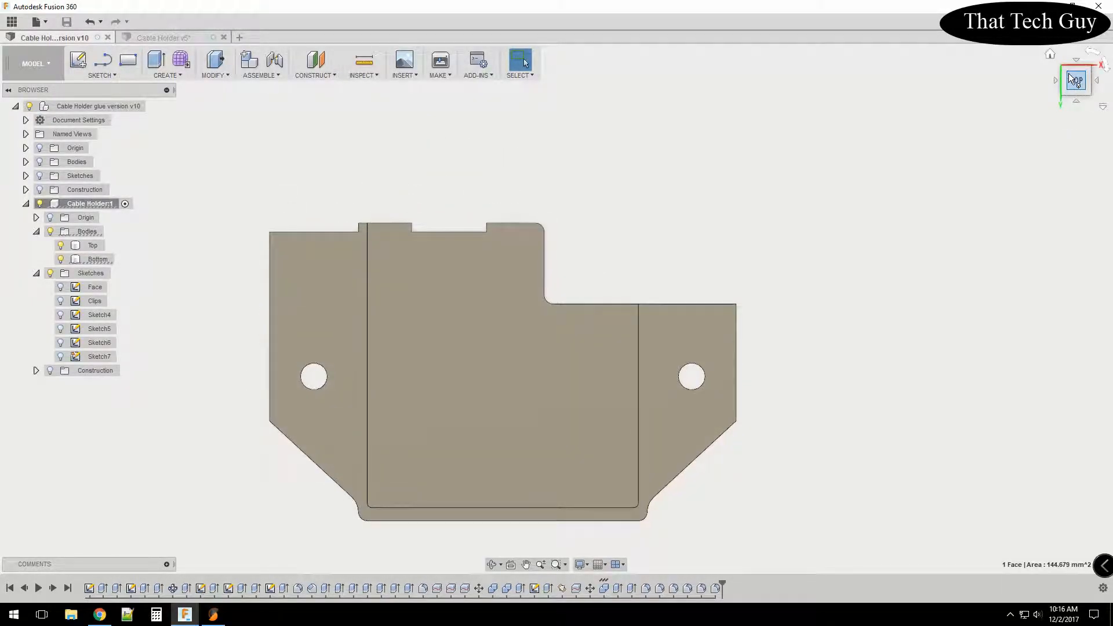
mouse_move(1069, 84)
mouse_down()
mouse_move(1082, 127)
mouse_move(1065, 88)
mouse_move(1084, 53)
mouse_move(1073, 117)
mouse_move(1105, 123)
mouse_move(1104, 139)
mouse_up()
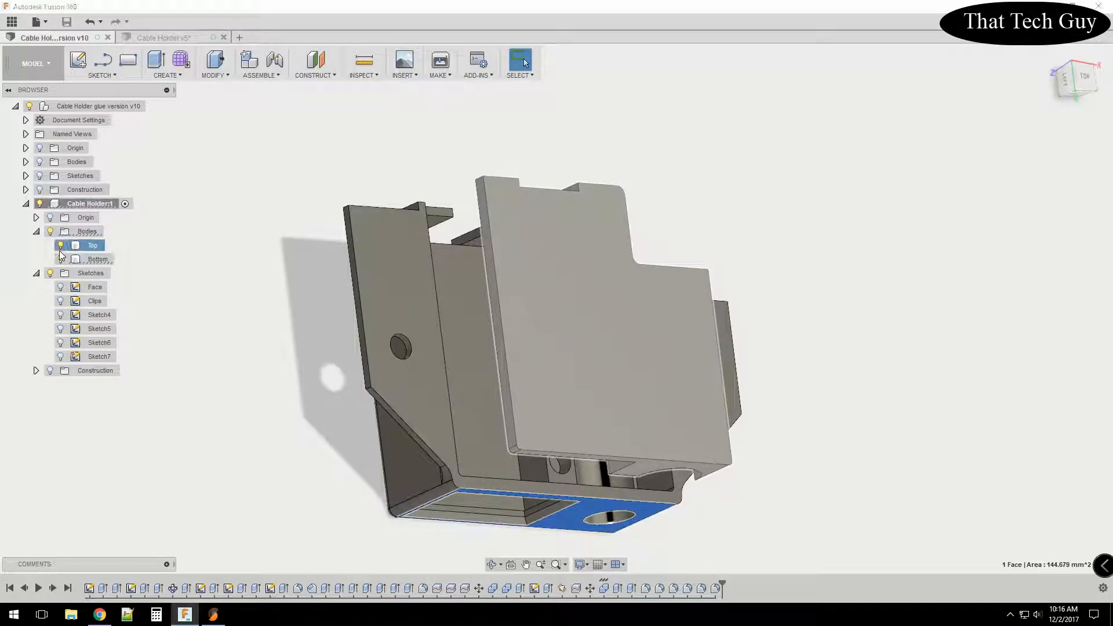
Hide the Top body and view the inside of the Bottom body from above.
click(60, 245)
drag(1079, 90, 1073, 104)
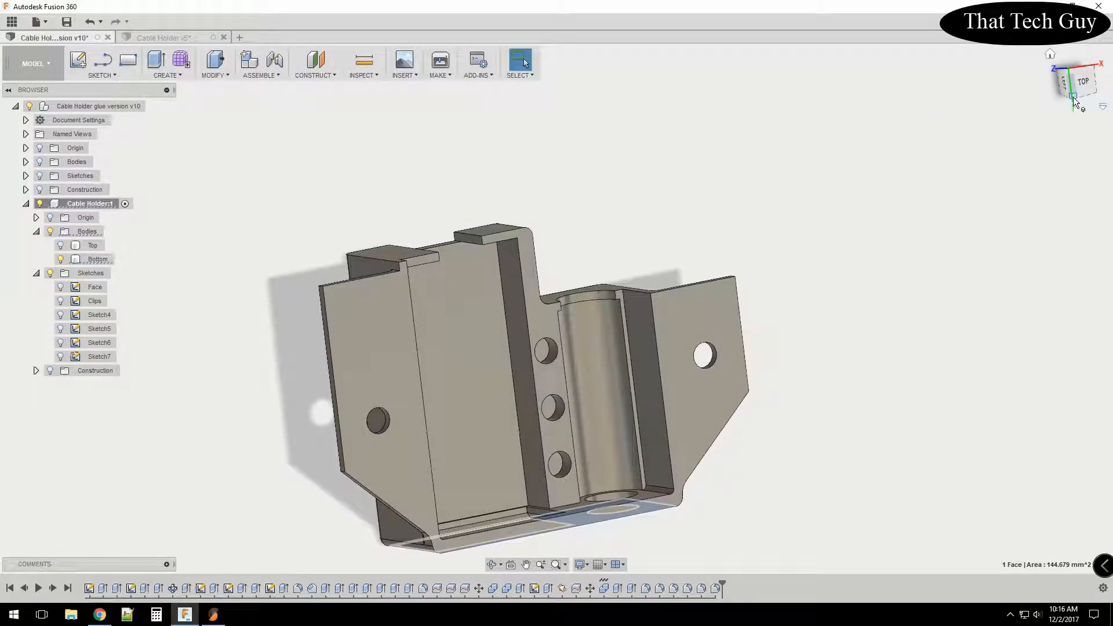
click(1084, 84)
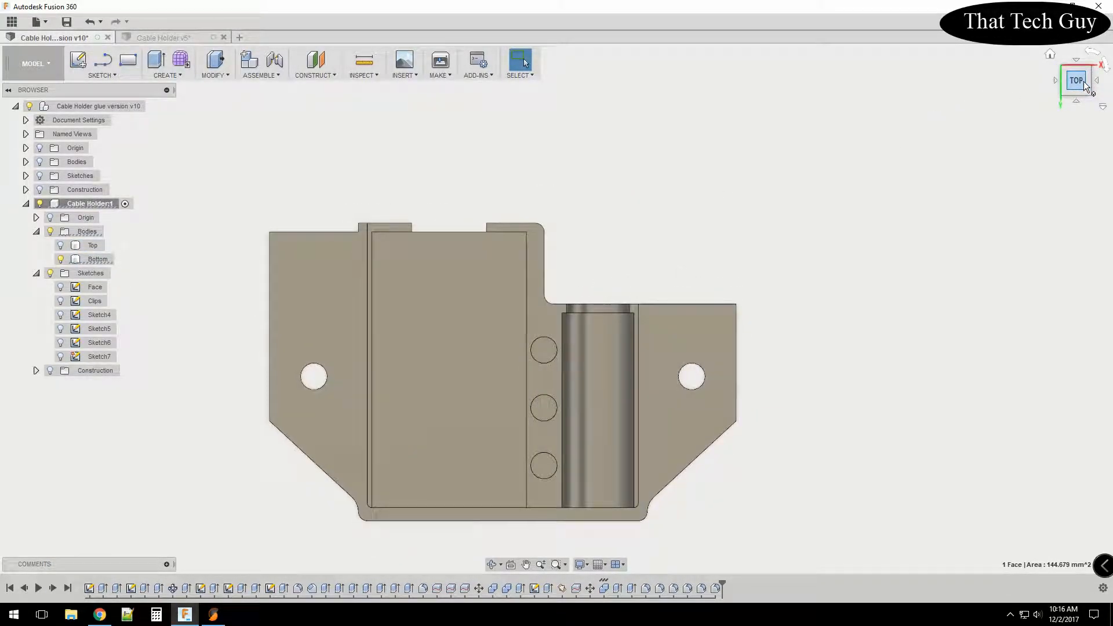
Display only the Top body and inspect its pegs and cable channel from the front and in the home view.
click(61, 259)
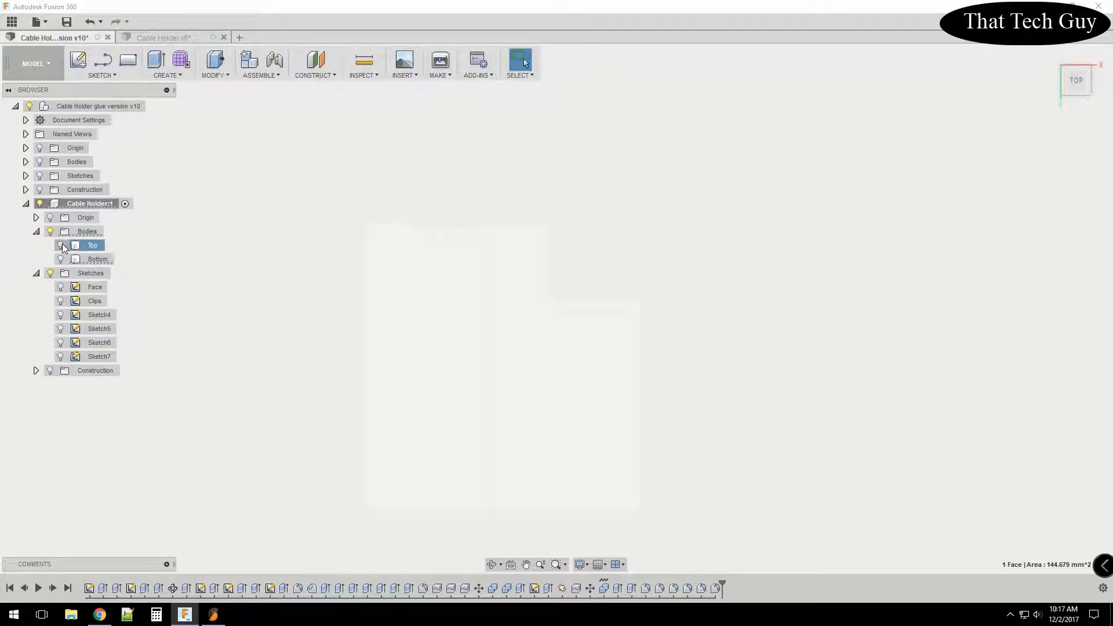
mouse_move(1079, 88)
mouse_down()
mouse_move(1095, 74)
mouse_move(1084, 84)
mouse_up()
click(1075, 85)
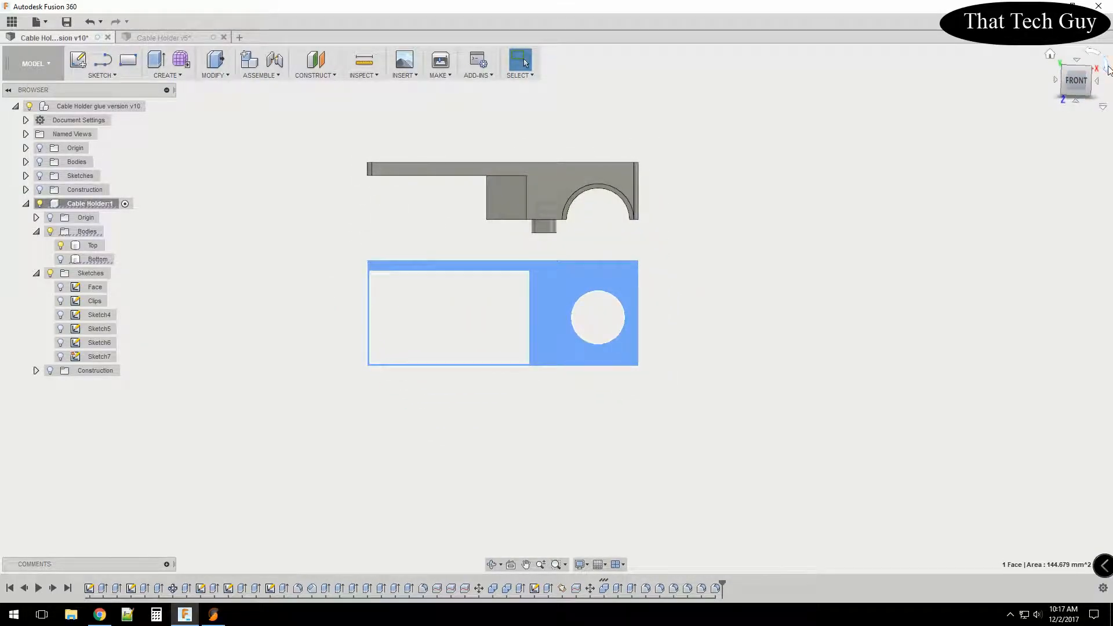
click(1107, 68)
click(1106, 69)
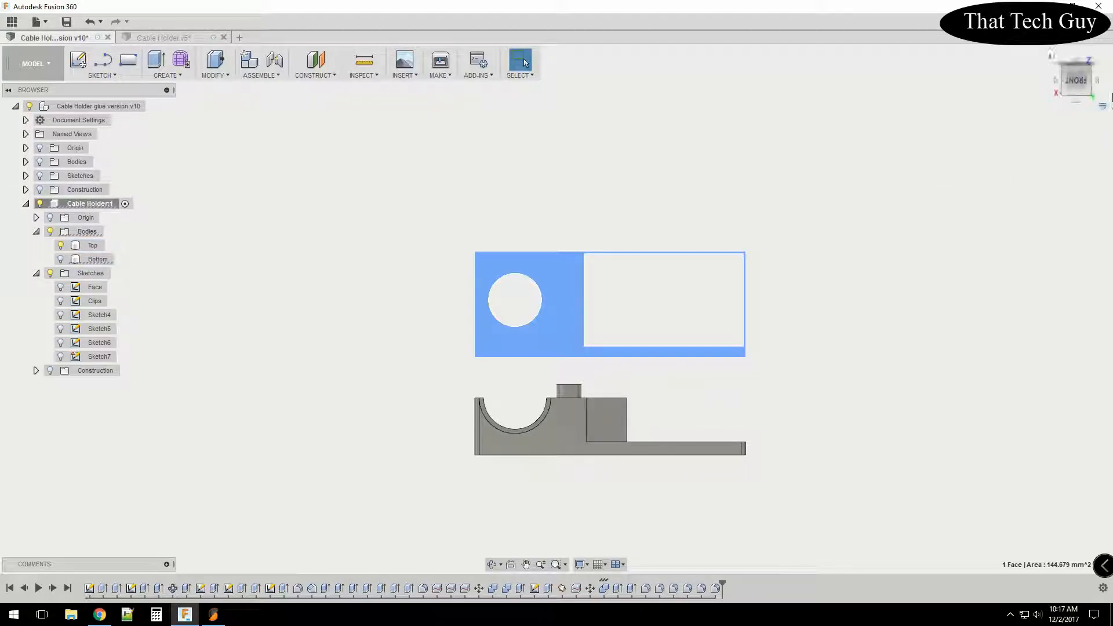
click(1054, 54)
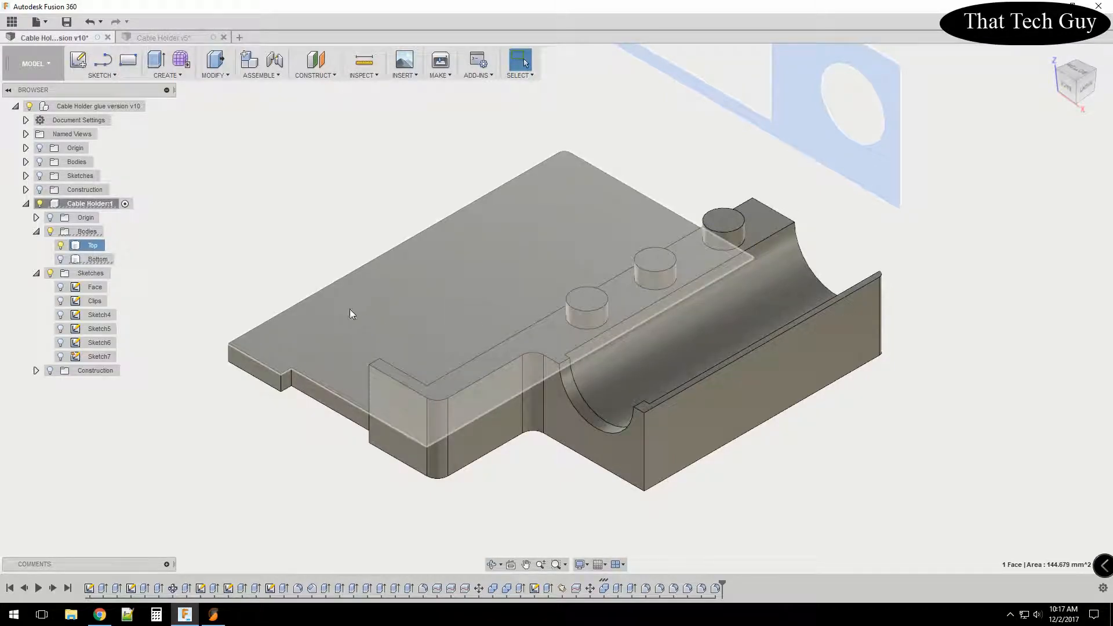
scroll(343, 328, up, 3)
scroll(344, 337, down, 5)
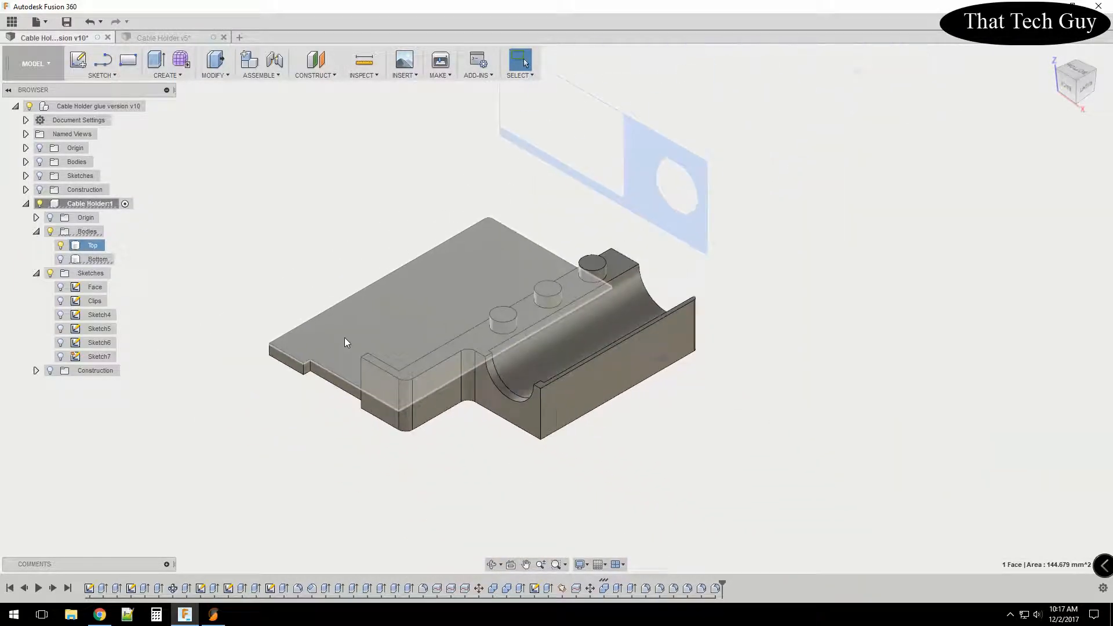
Show the Bottom body again and hide the Top body.
click(59, 264)
click(60, 261)
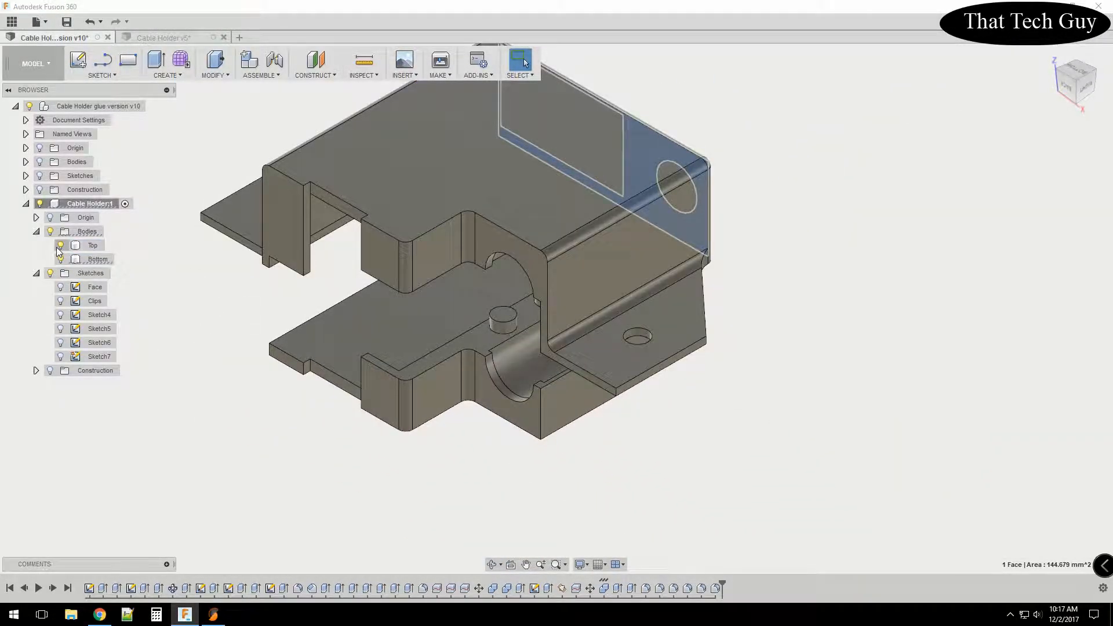
click(61, 248)
click(61, 248)
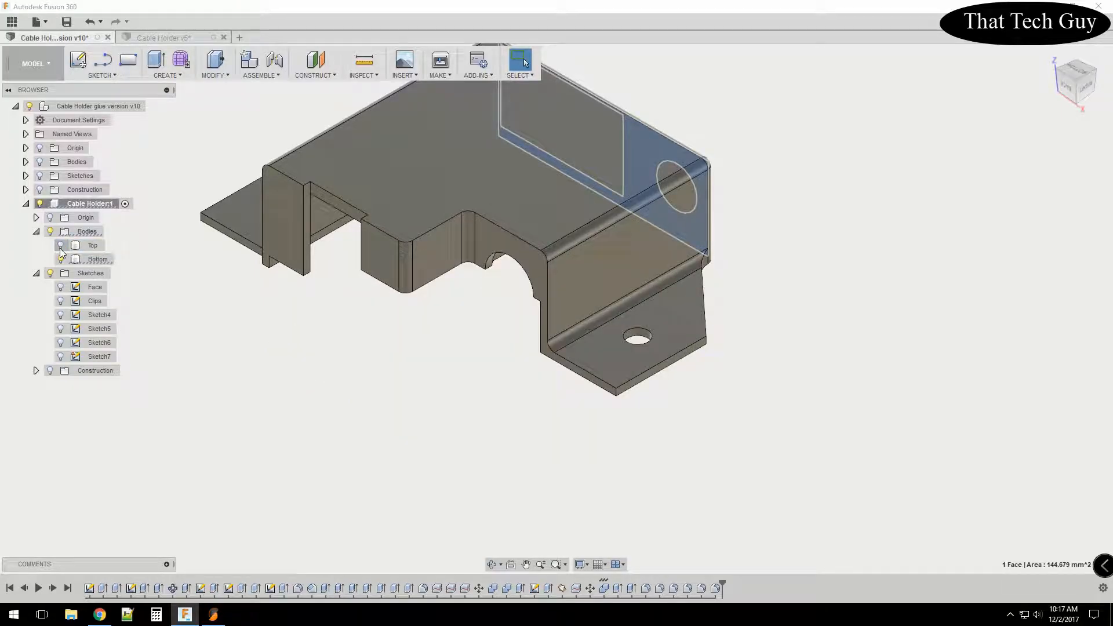
Sketch a 1 mm line on the Bottom body's inner-rim face, running from the left rear wall's inner corner straight across to its outer edge.
drag(1064, 88, 1061, 35)
shift+middle_drag(556, 308, 577, 149)
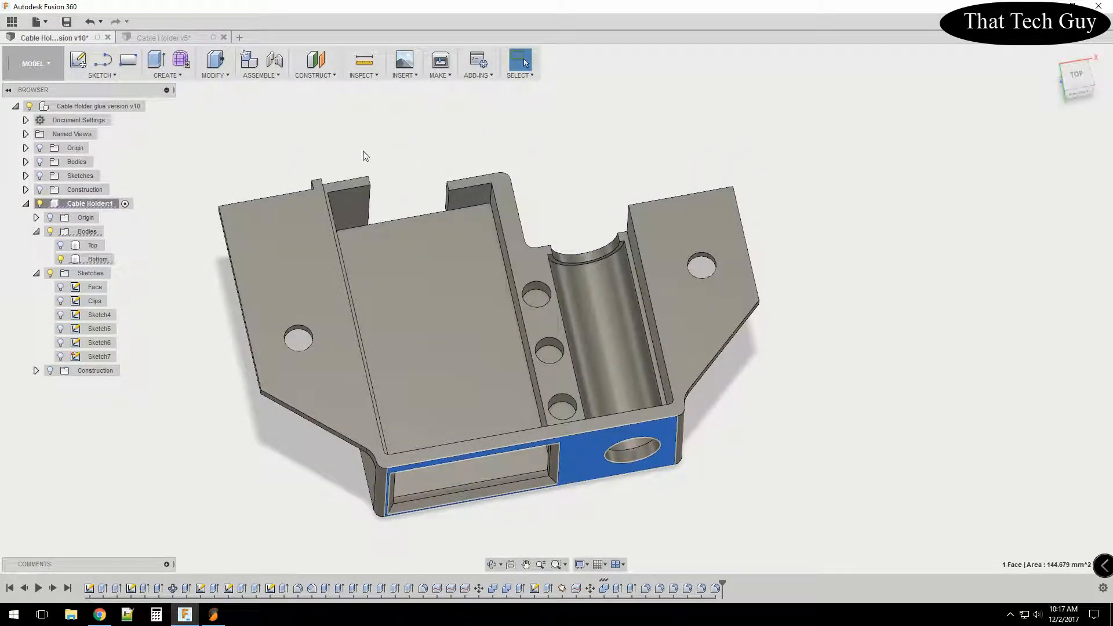
mouse_move(1072, 84)
mouse_down()
mouse_move(1089, 120)
mouse_move(1086, 88)
mouse_up()
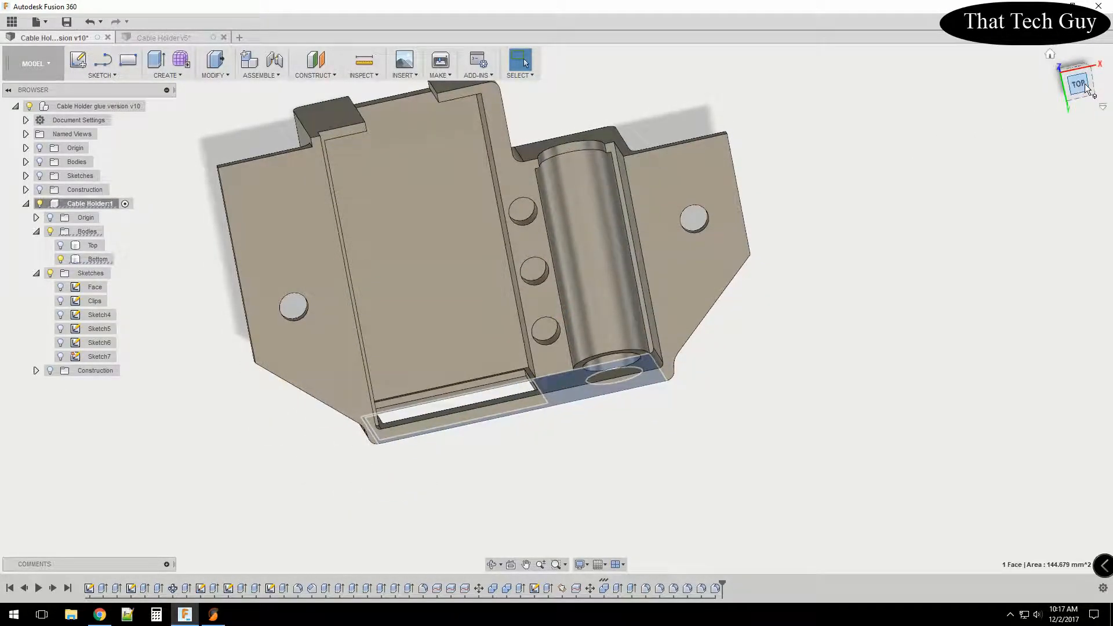
click(1084, 83)
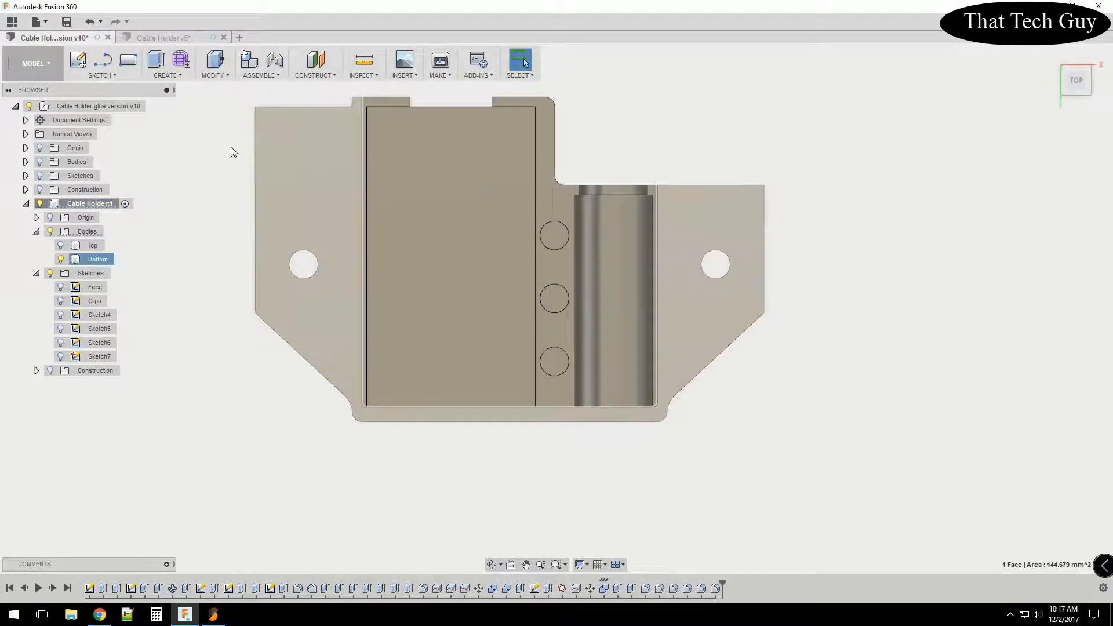
right_click(382, 101)
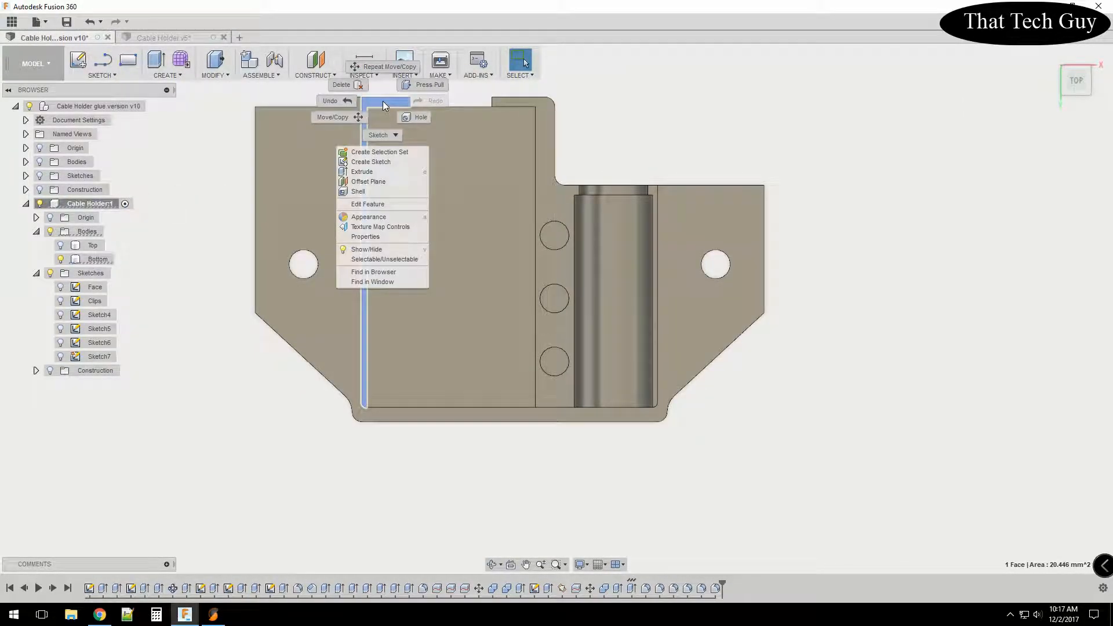
click(379, 162)
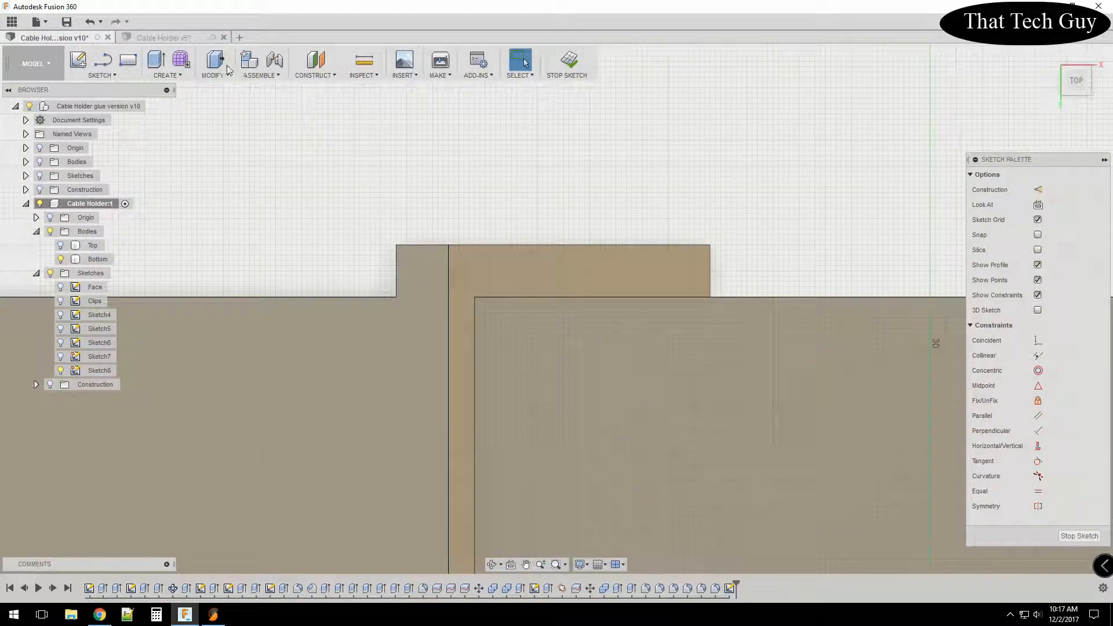
click(103, 61)
click(473, 295)
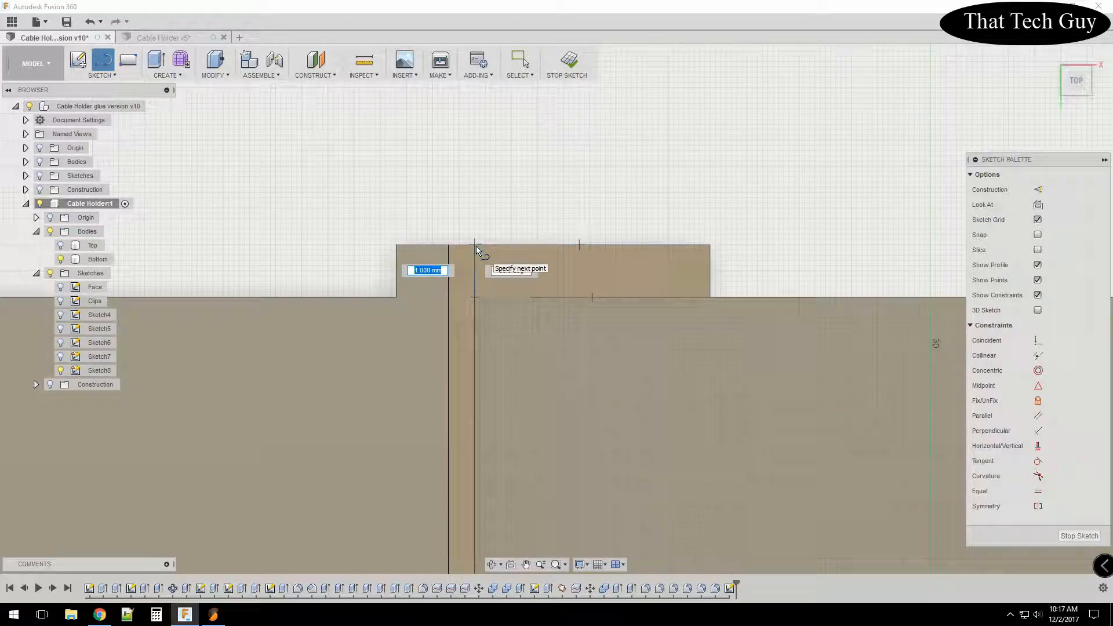
double_click(475, 246)
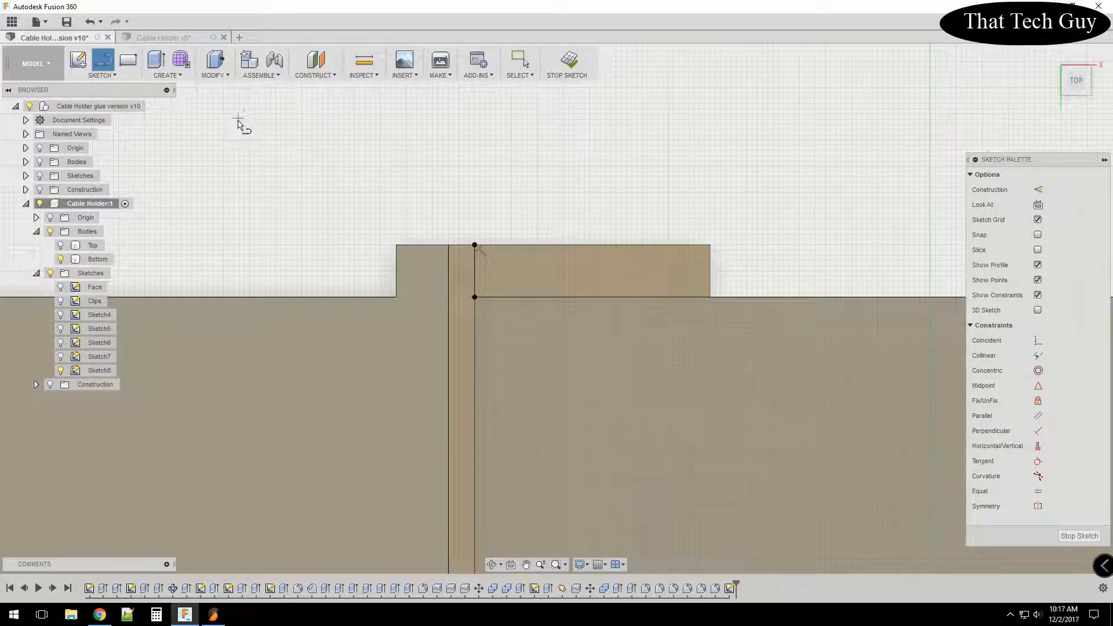
click(572, 74)
Extrude the rectangular rear-wall profile on the Bottom body by -9.90 mm as a cut.
click(618, 263)
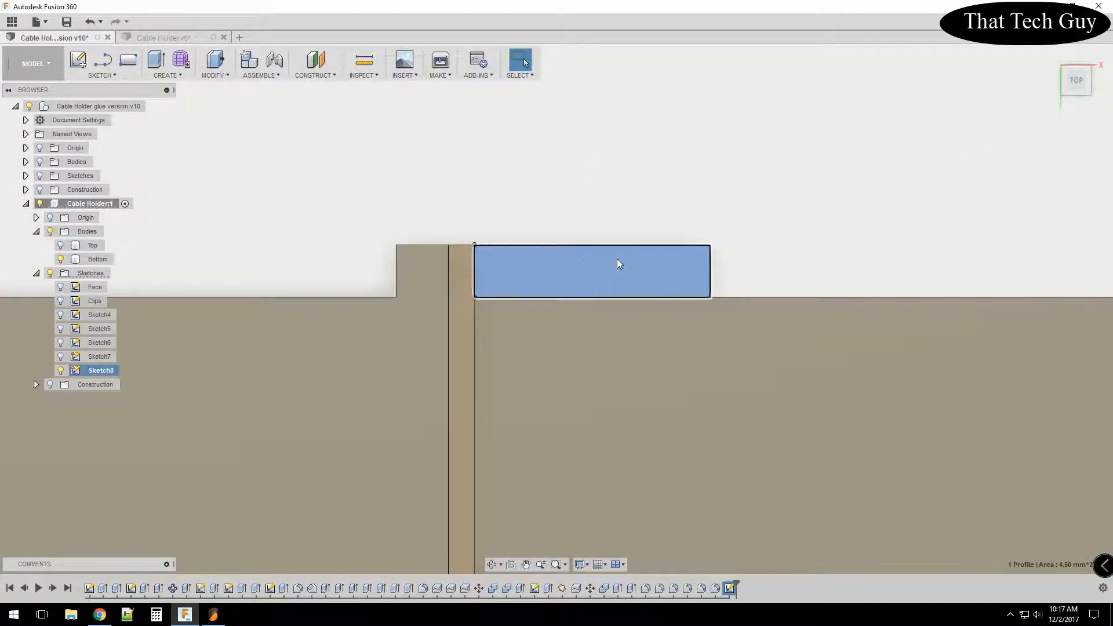
mouse_move(1075, 84)
mouse_down()
mouse_move(1077, 116)
mouse_move(1060, 87)
mouse_up()
right_click(593, 278)
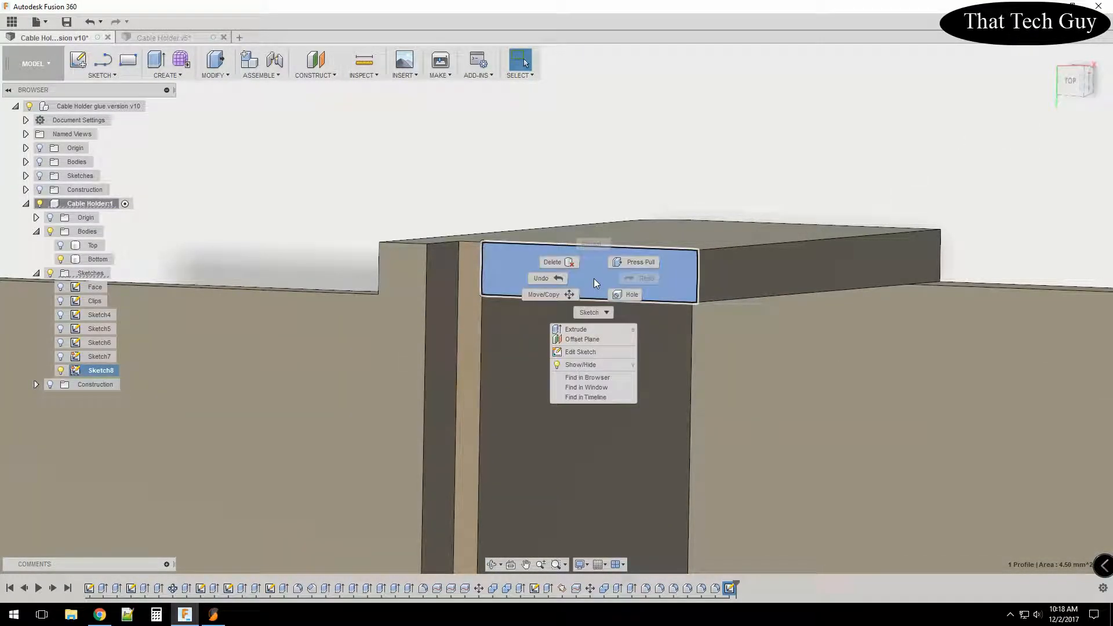
click(576, 329)
drag(586, 271, 879, 336)
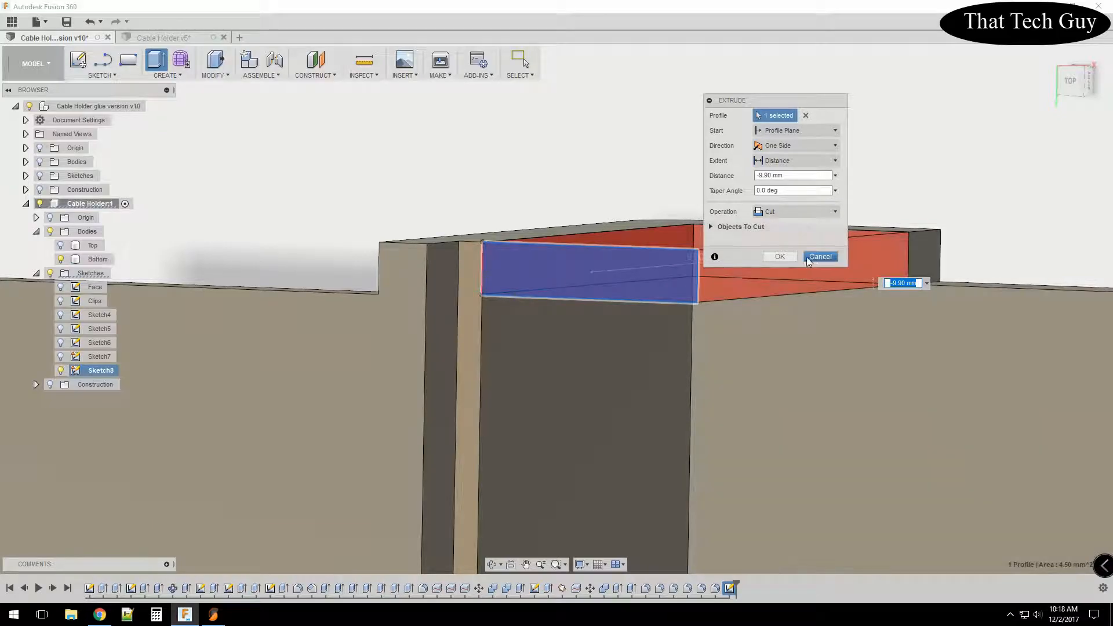
click(773, 256)
Inspect the cut corner of the Bottom body, then show the Top body and hide the Bottom body.
drag(1068, 81, 1077, 81)
shift+middle_drag(689, 127, 654, 127)
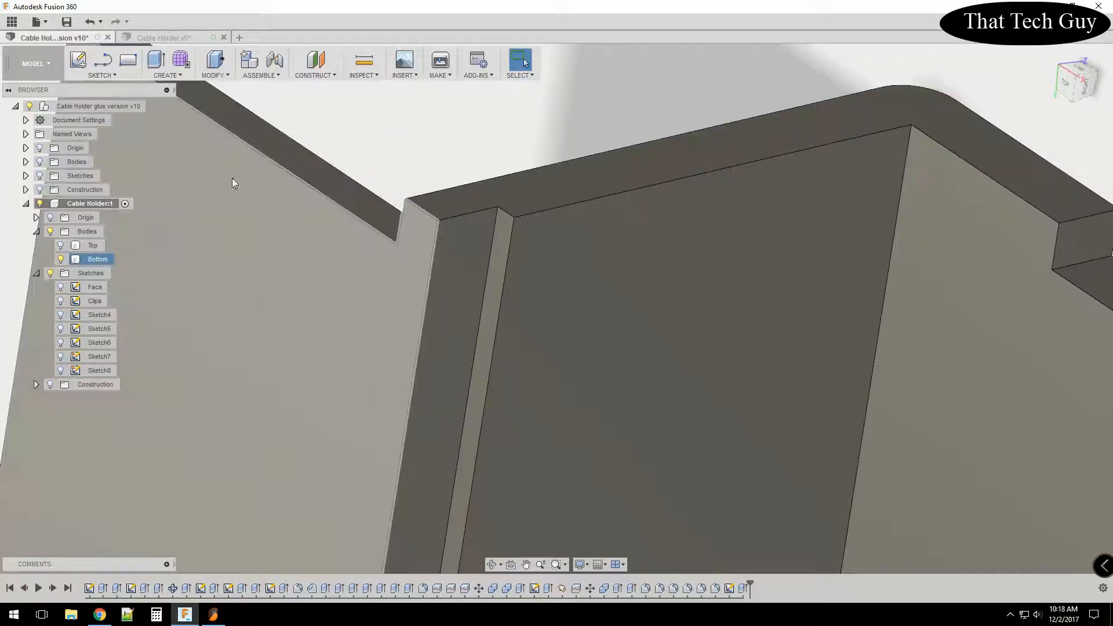
click(96, 259)
click(89, 246)
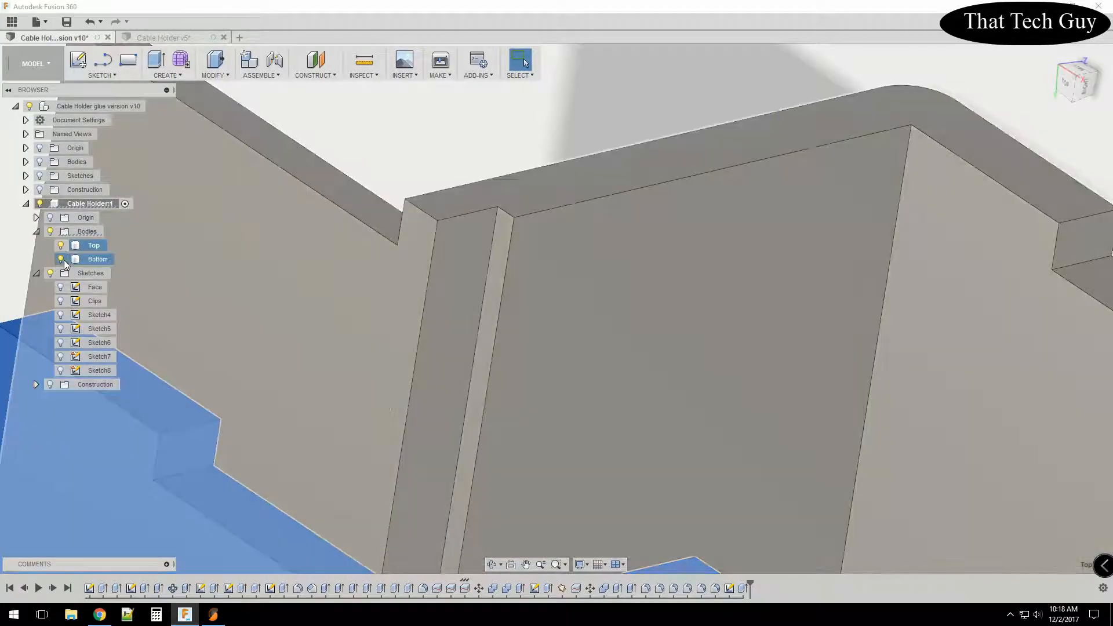
click(60, 259)
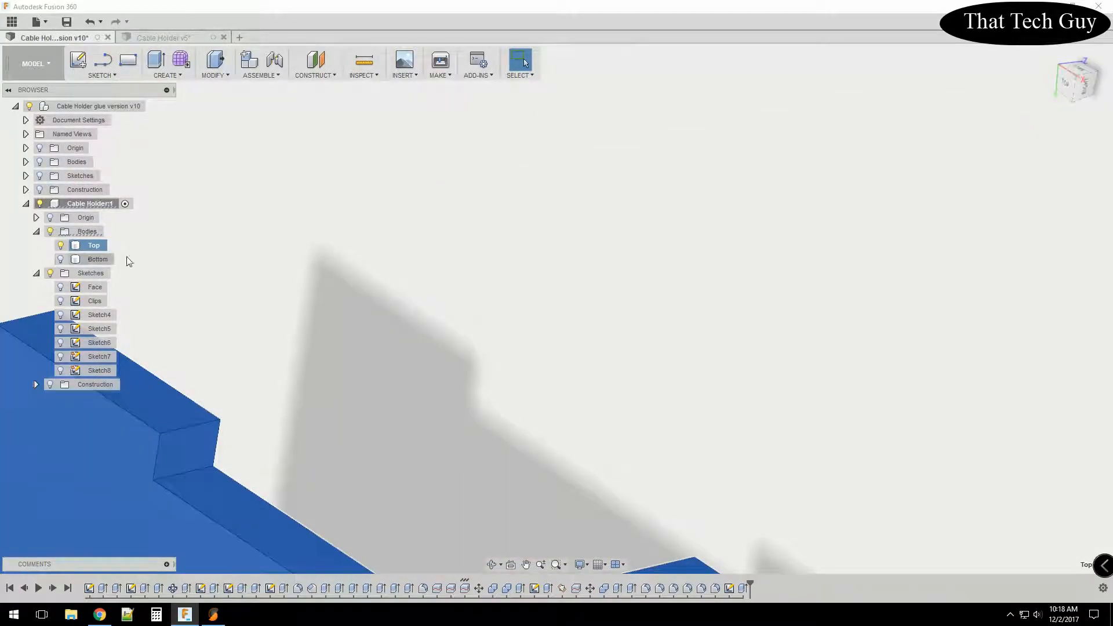
Sketch a horizontal line on the Top body's inner face, from the notch corner across the rear tab, and trim the part beyond the tab.
drag(1066, 85, 973, 99)
right_click(189, 337)
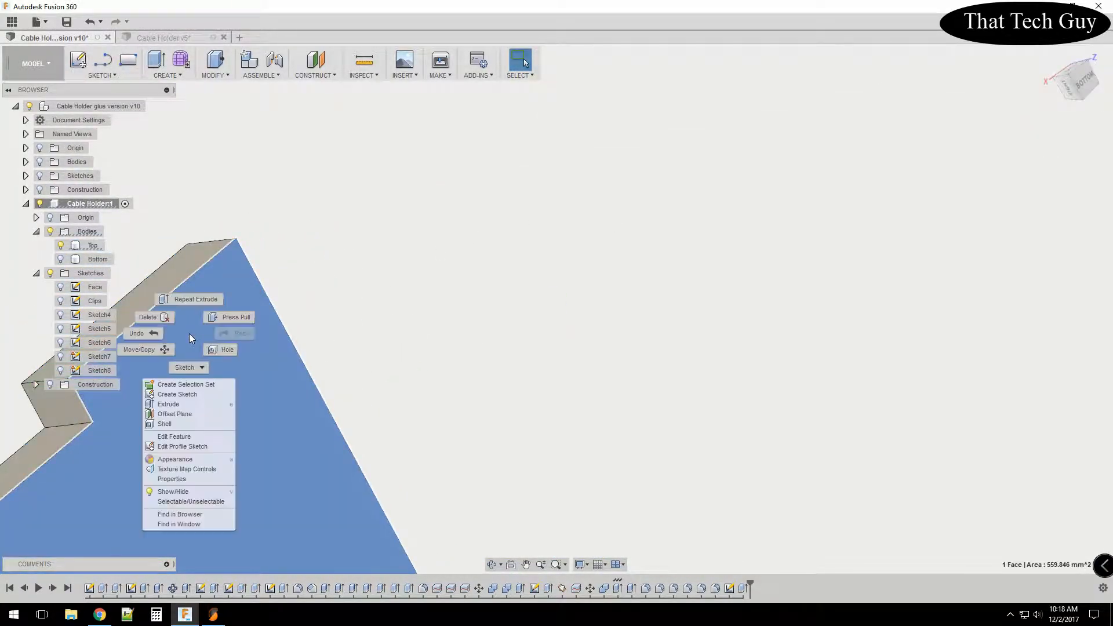
click(185, 397)
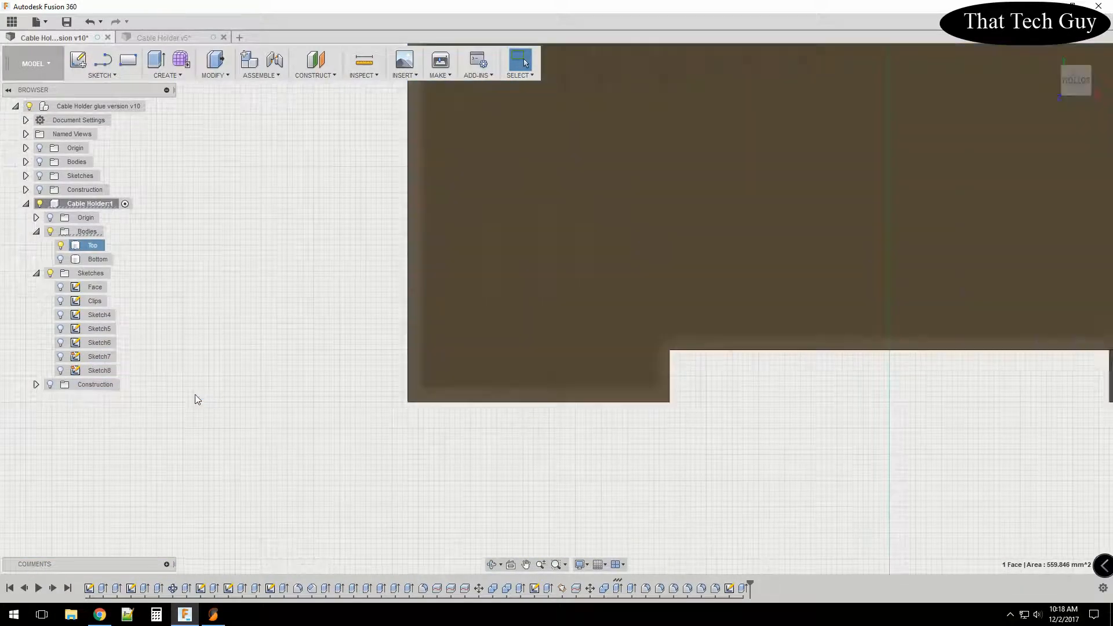
click(113, 69)
click(670, 351)
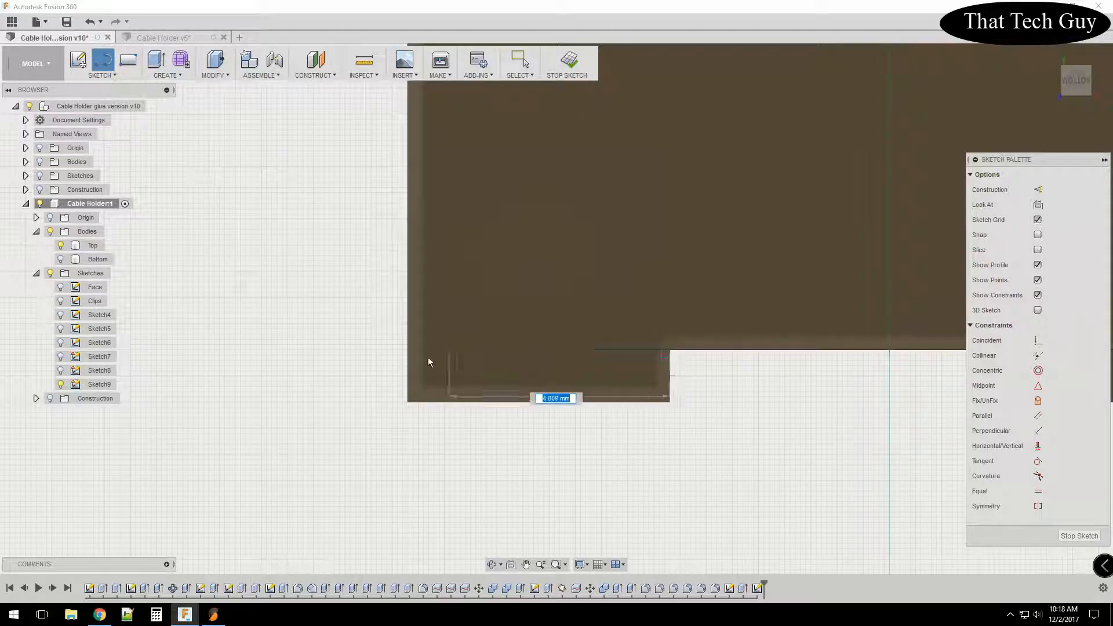
click(365, 350)
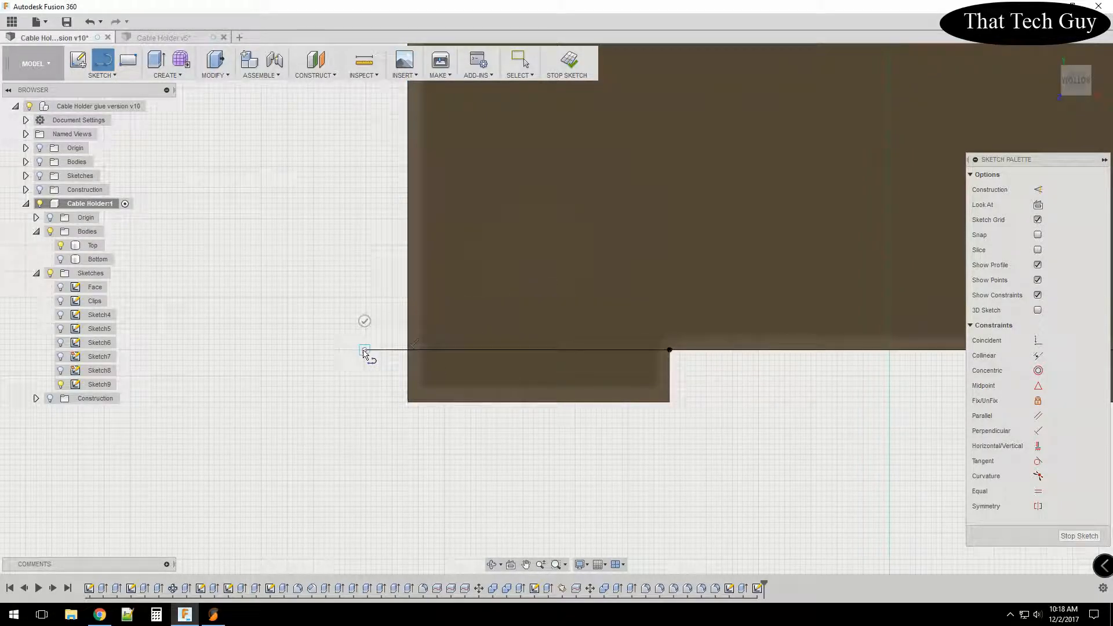
key(Escape)
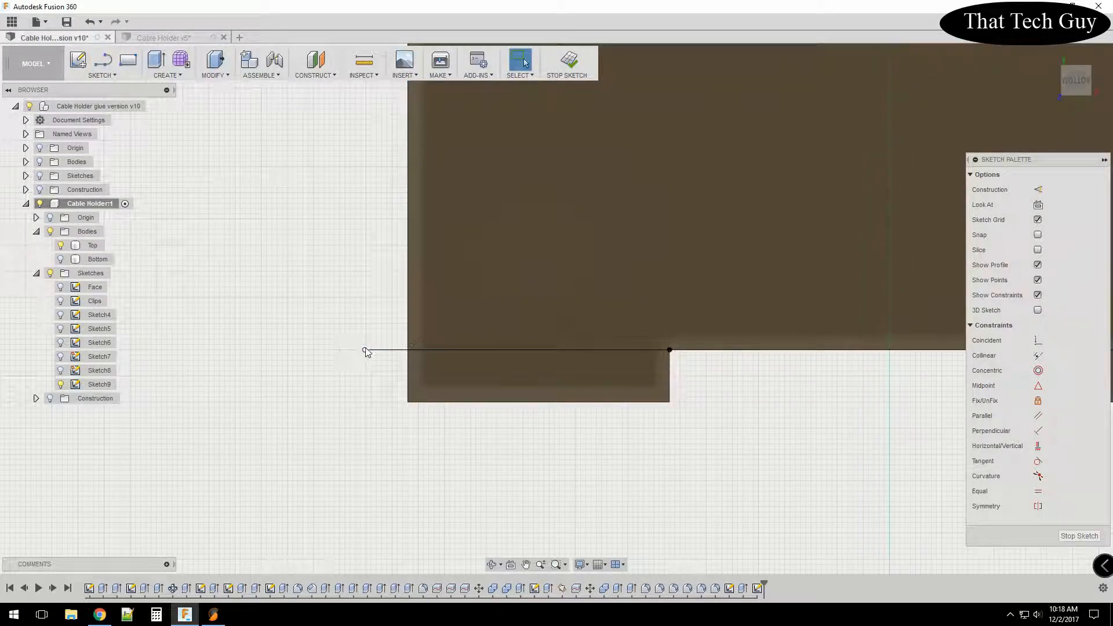
click(102, 76)
click(90, 264)
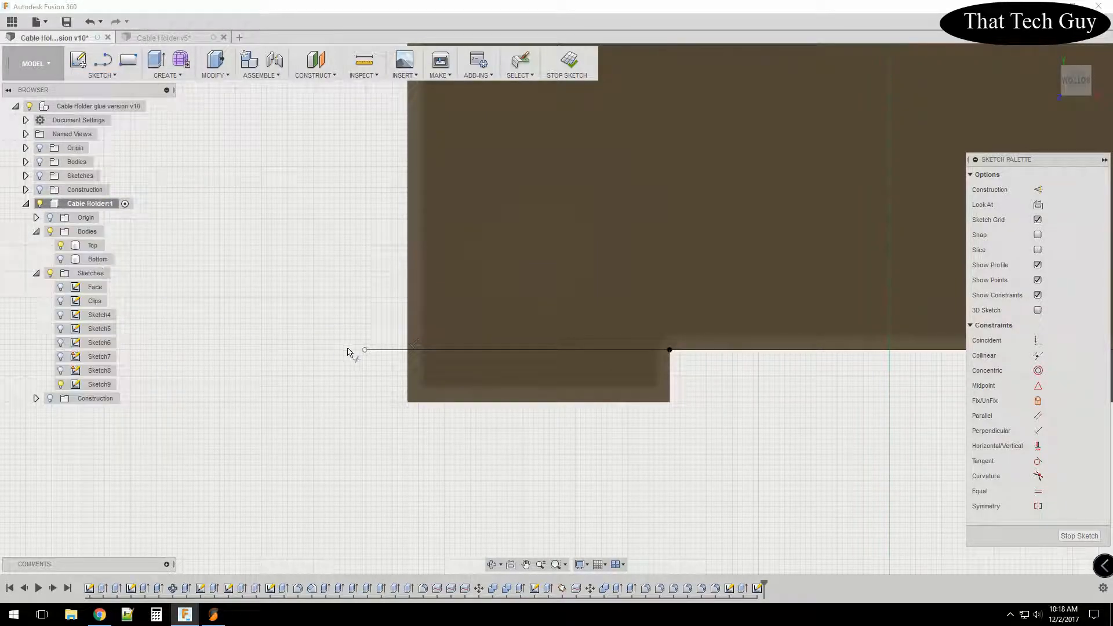
click(380, 350)
Extrude the rear tab profile 9.90 mm from the Top body's inner face and join it to the body.
click(477, 375)
right_click(476, 375)
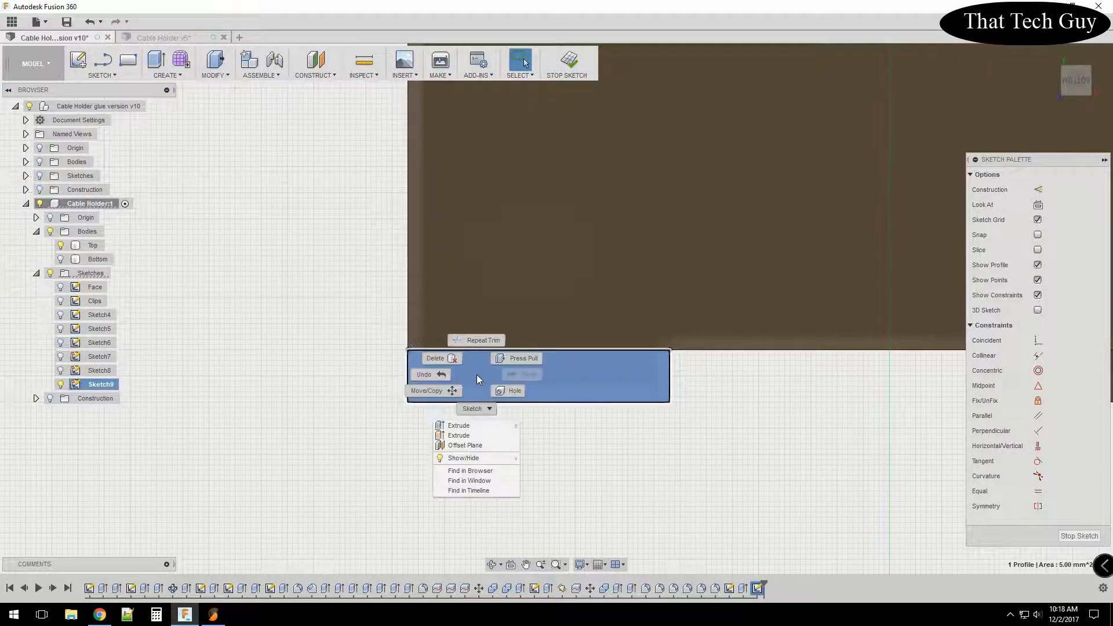
click(471, 425)
mouse_move(1083, 87)
mouse_down()
mouse_move(1070, 122)
mouse_move(1066, 99)
mouse_up()
scroll(895, 275, down, 8)
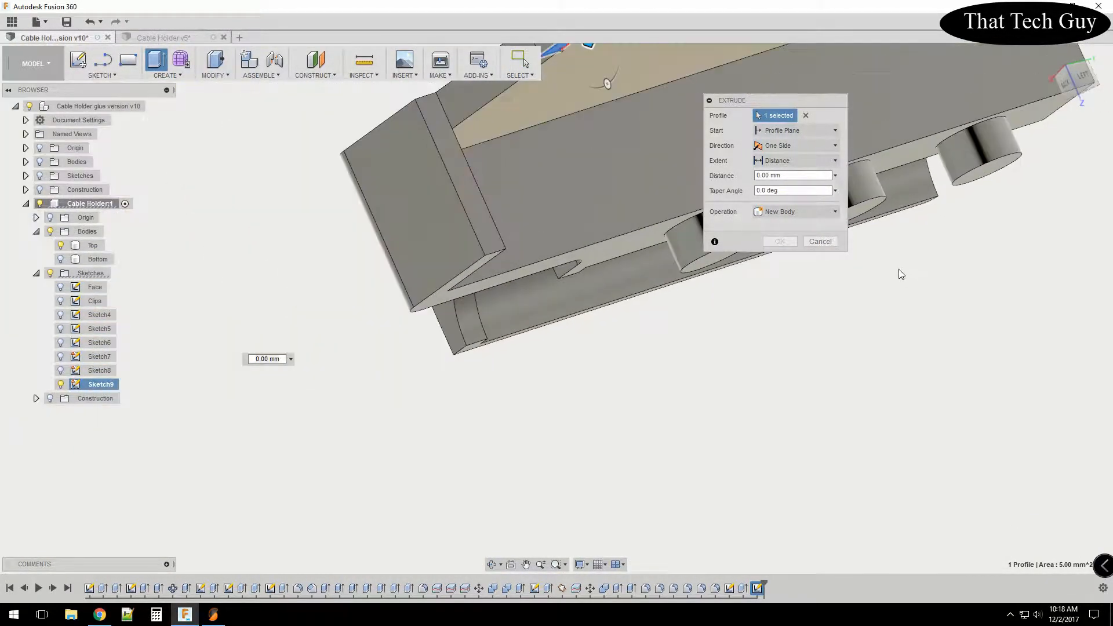
drag(799, 98, 1029, 250)
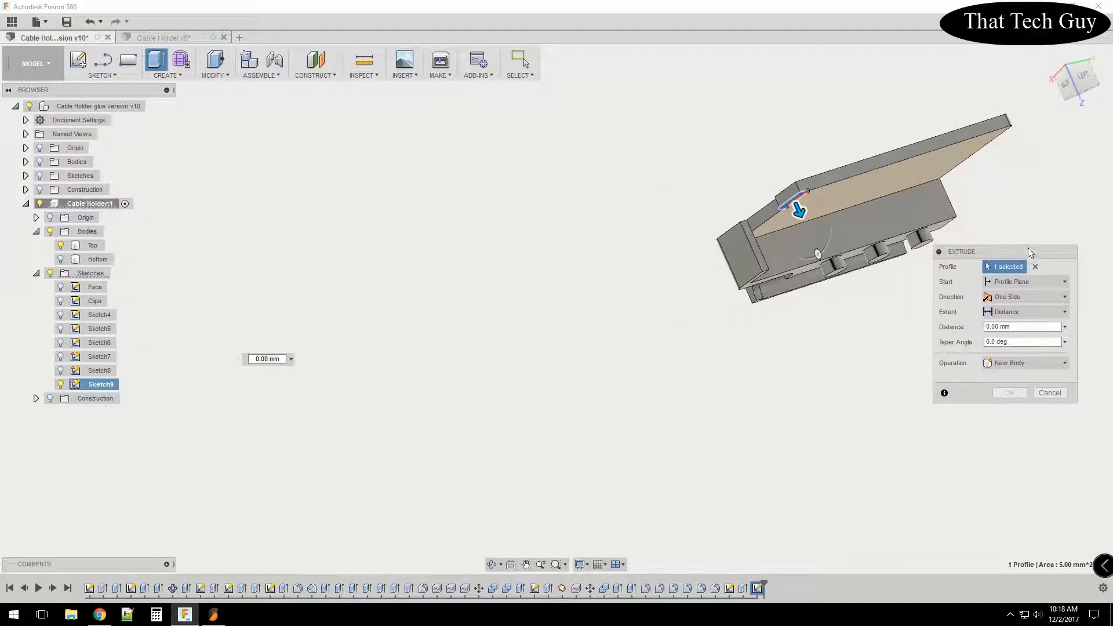
drag(799, 213, 815, 248)
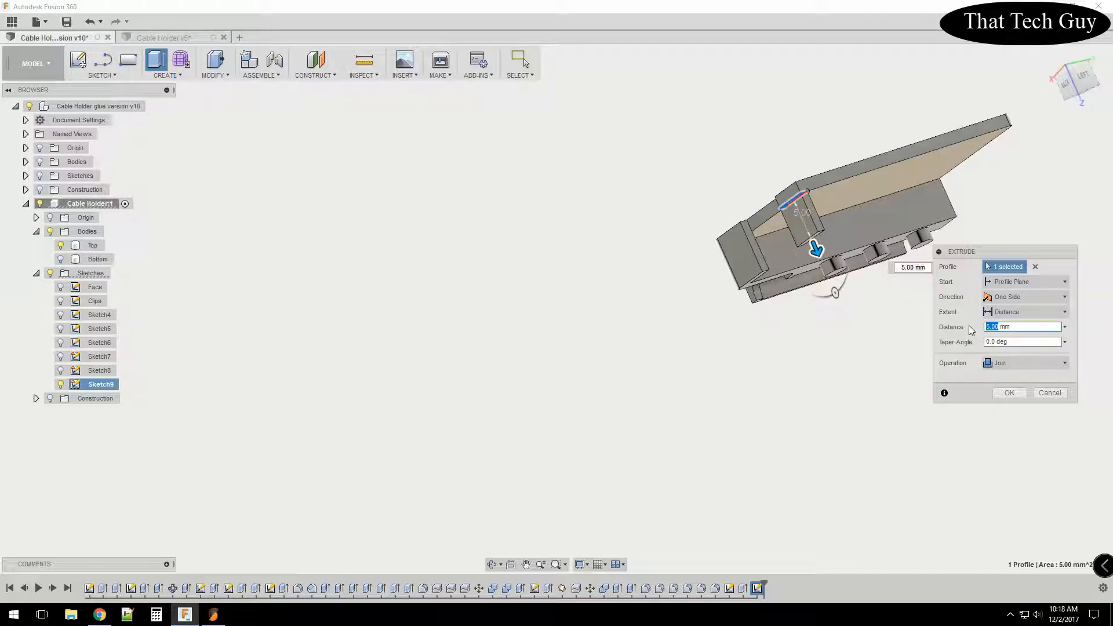
text(-9.90 mm)
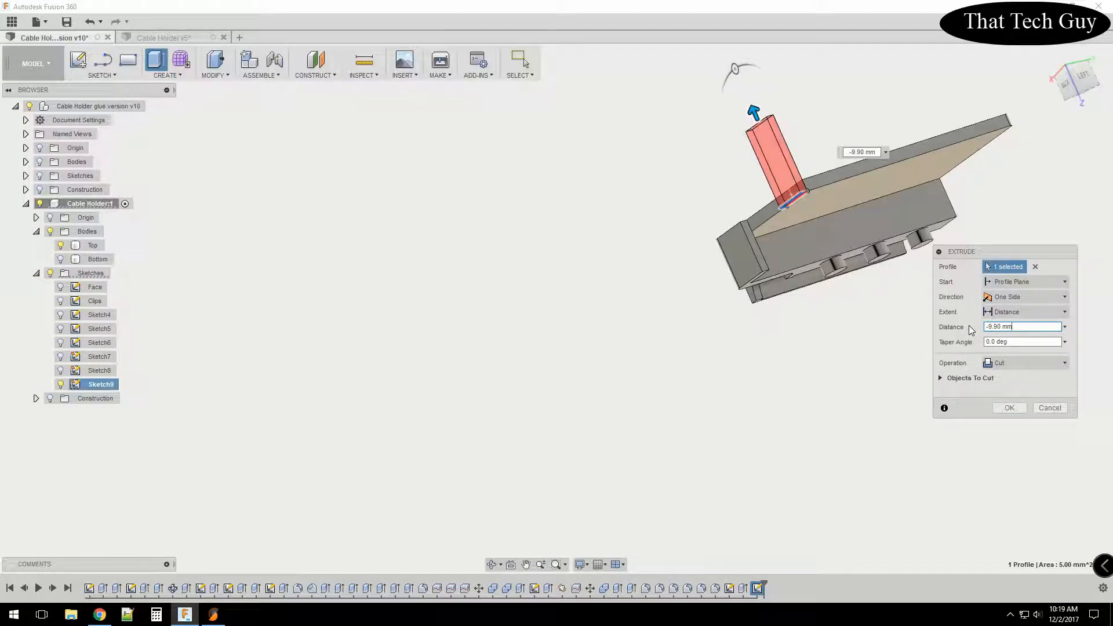
key(Return)
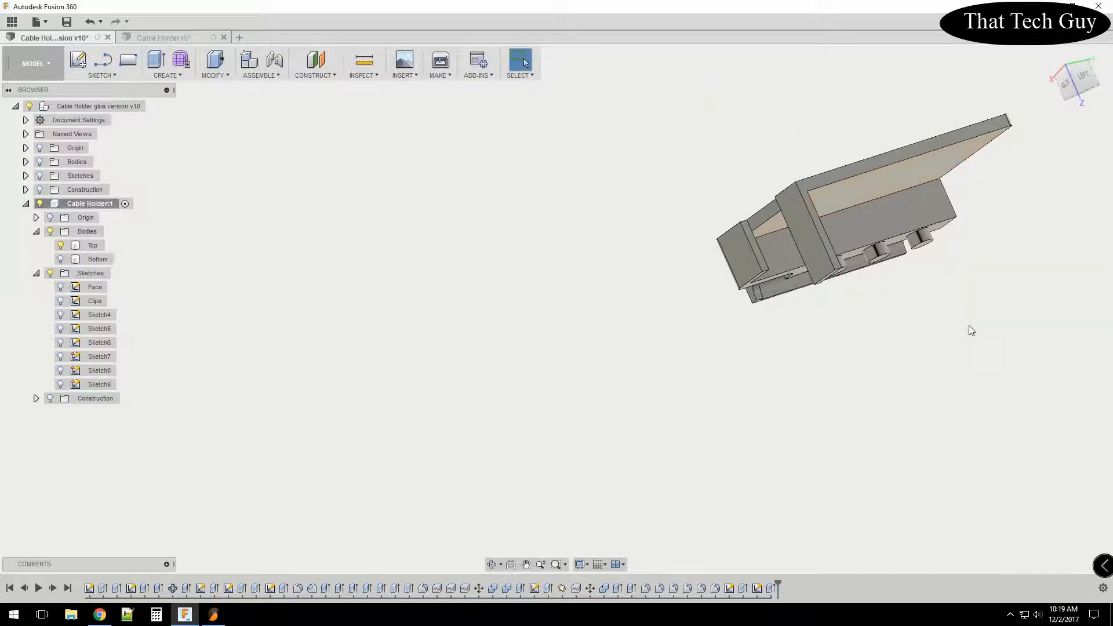
Inspect the Top body's new rear wall and show the Bottom body to check how the two fit together.
drag(1081, 81, 1071, 82)
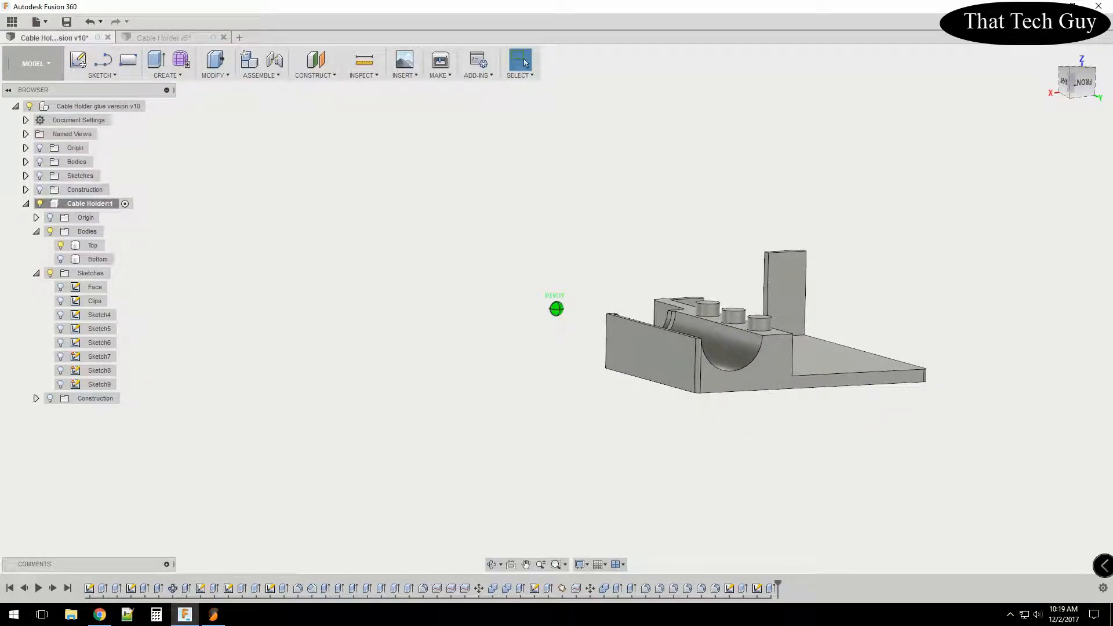
drag(1071, 82, 1081, 84)
shift+middle_drag(555, 308, 582, 272)
drag(1079, 81, 1071, 79)
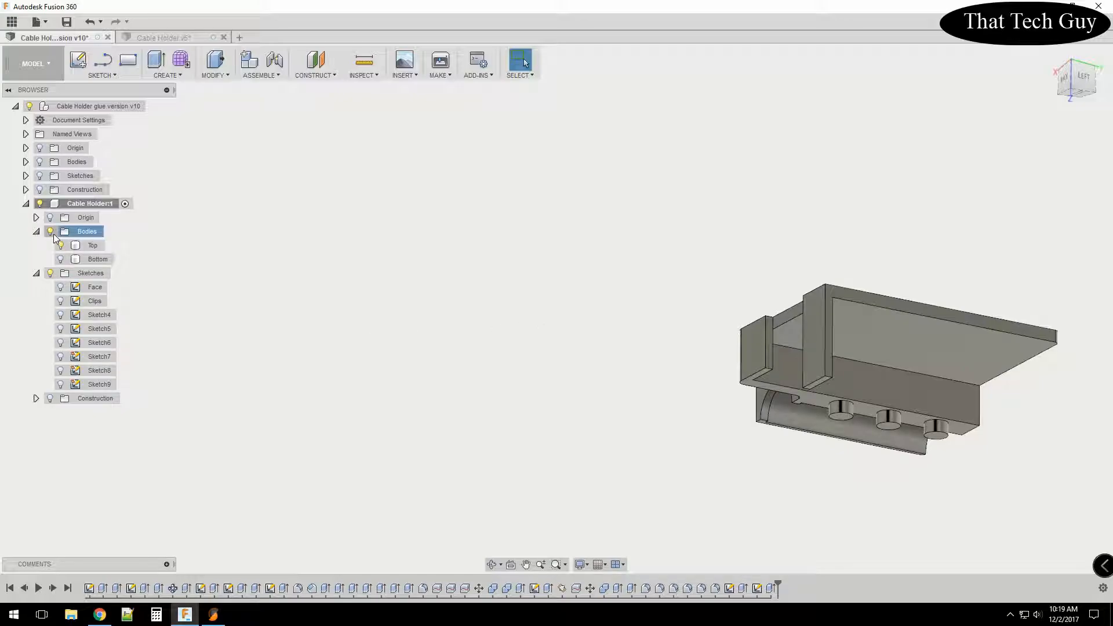
click(61, 259)
shift+middle_drag(800, 226, 789, 273)
shift+middle_drag(556, 308, 754, 406)
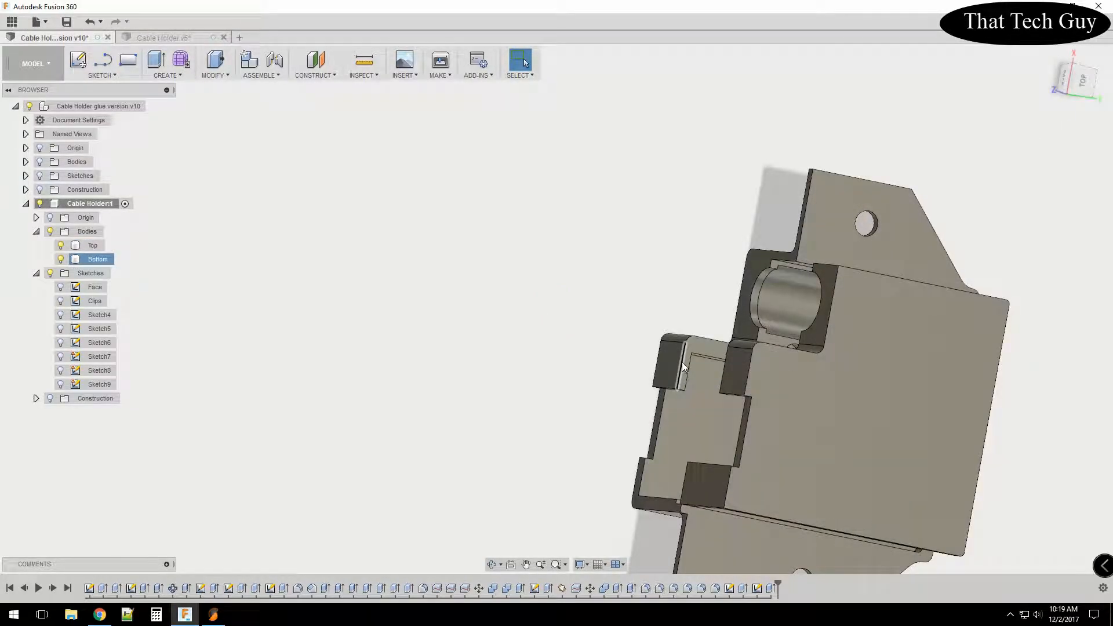
With the Top body hidden, sketch a vertical line about 1.6 mm long on the Bottom body's rim, from the right rear wall's inner corner past its outer edge.
click(687, 368)
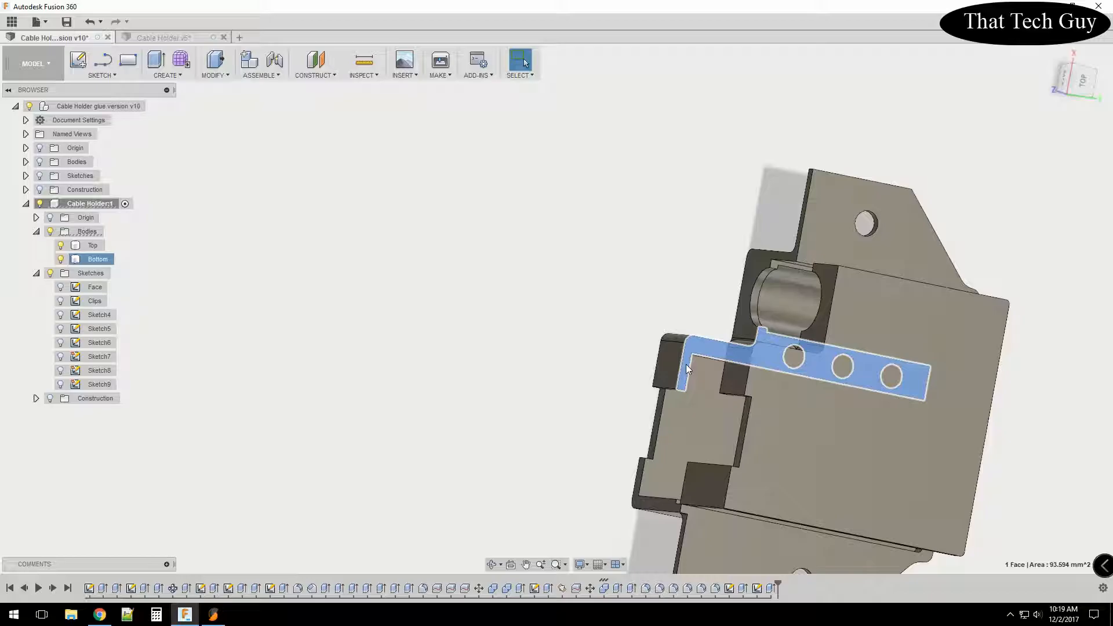
right_click(687, 364)
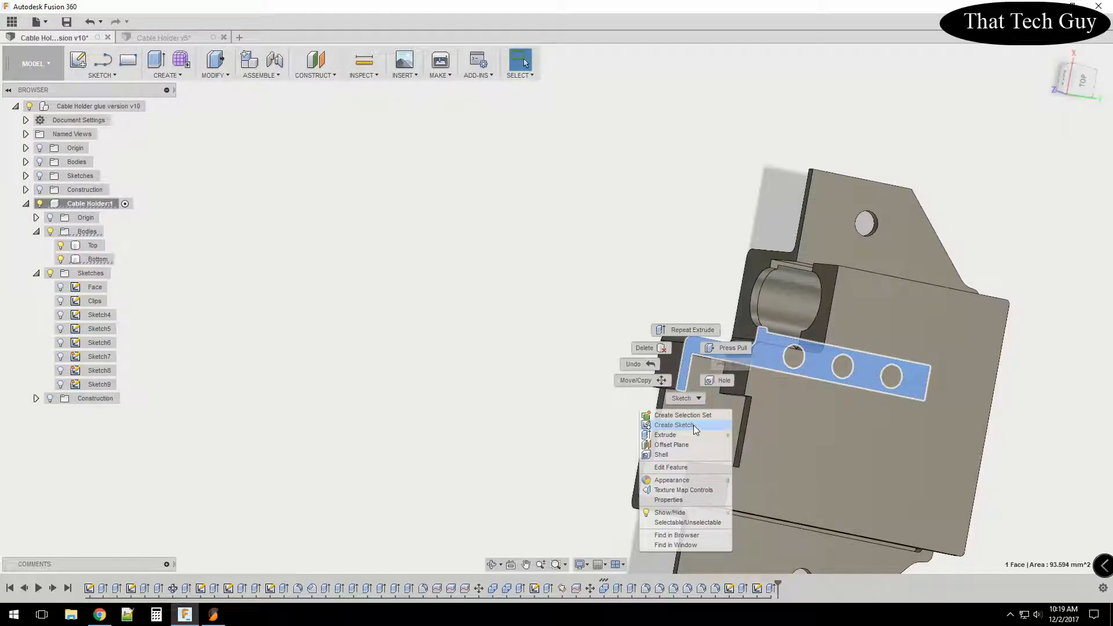
click(693, 425)
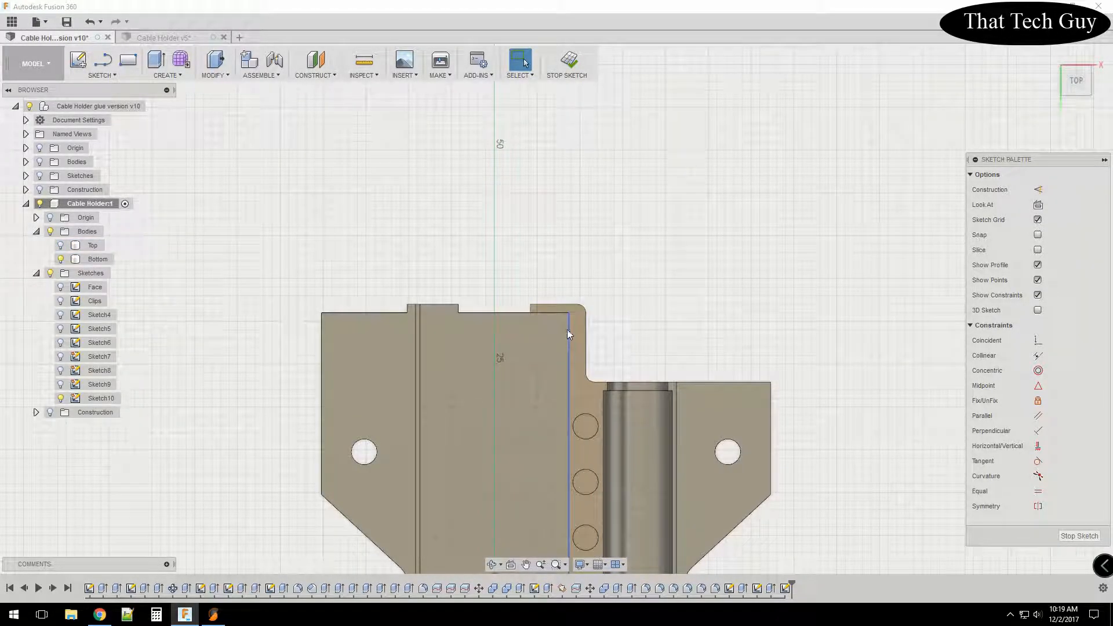
scroll(574, 278, up, 6)
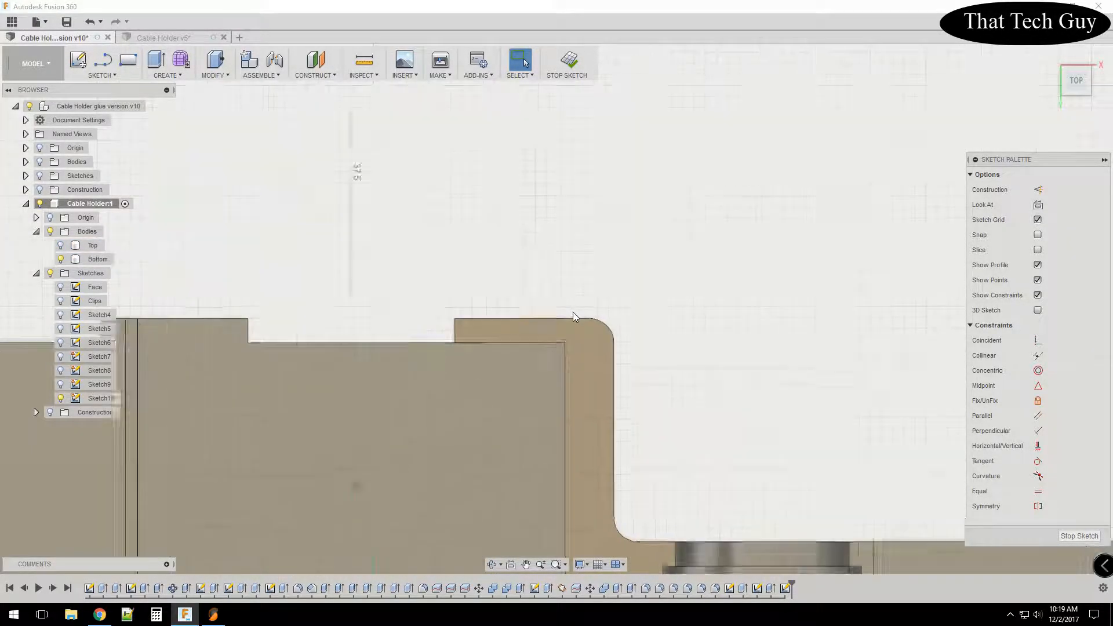
click(103, 60)
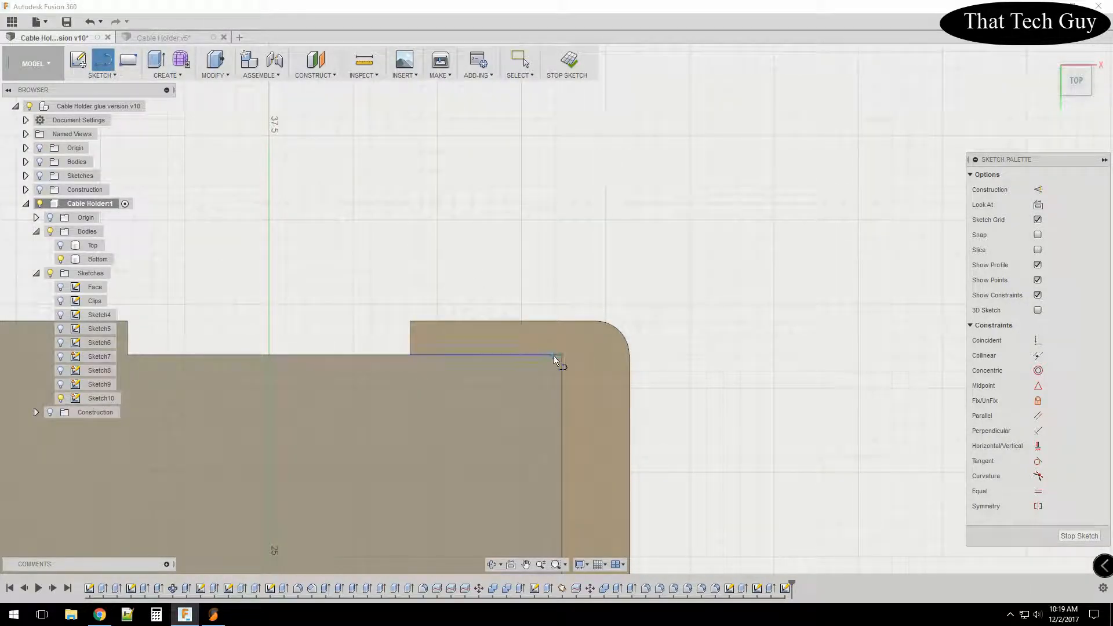
click(562, 355)
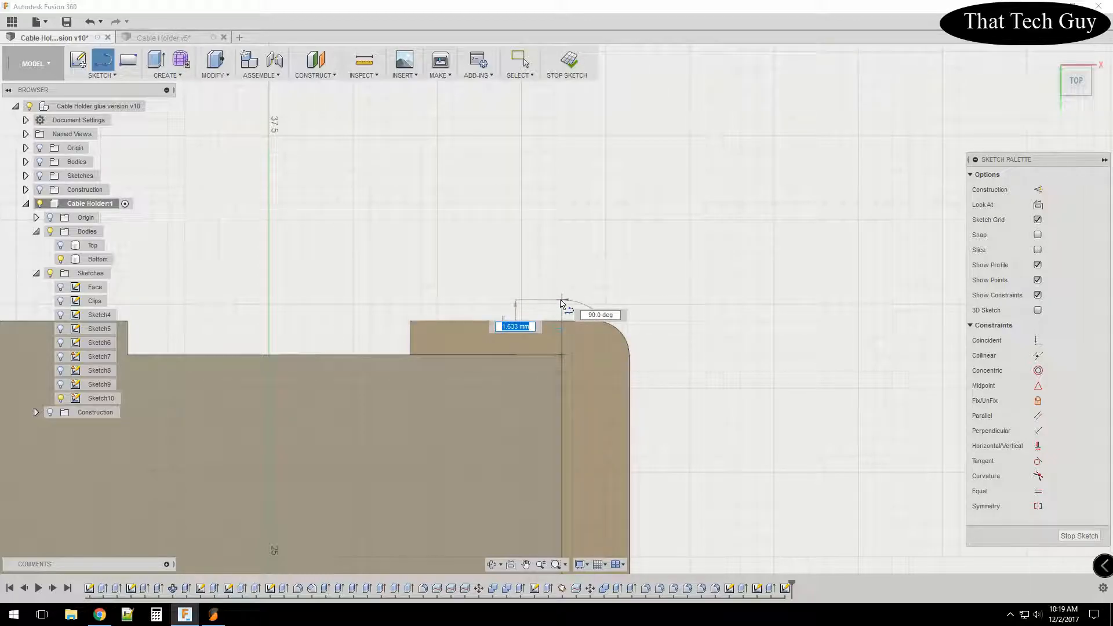
click(561, 301)
key(Escape)
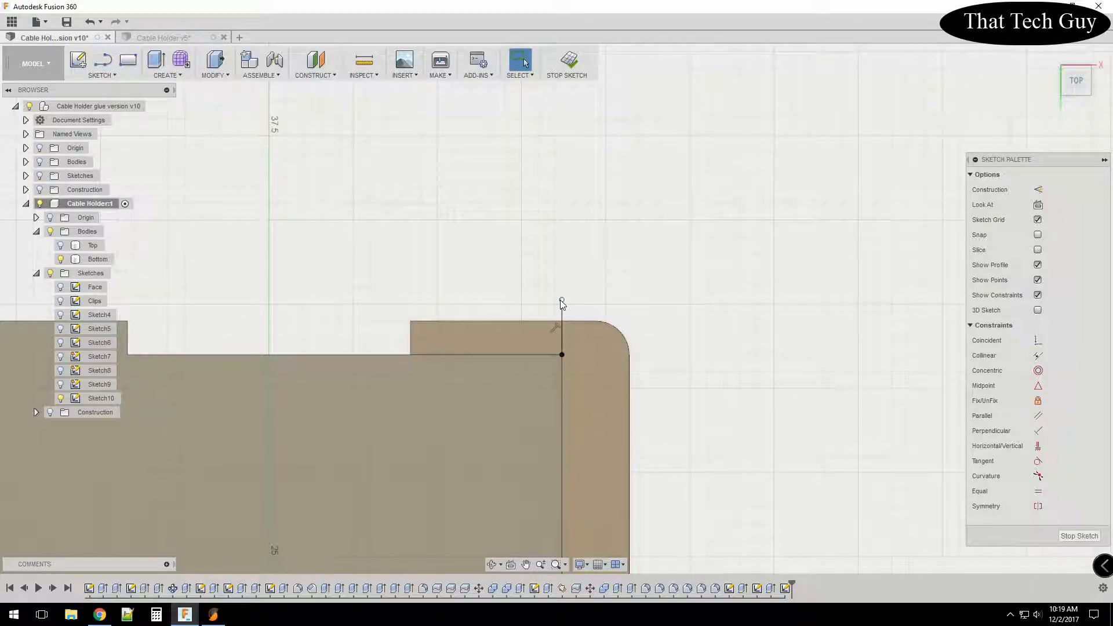
Trim the vertical line's part beyond the outer edge of the Bottom body's rear wall and finish the sketch.
click(102, 75)
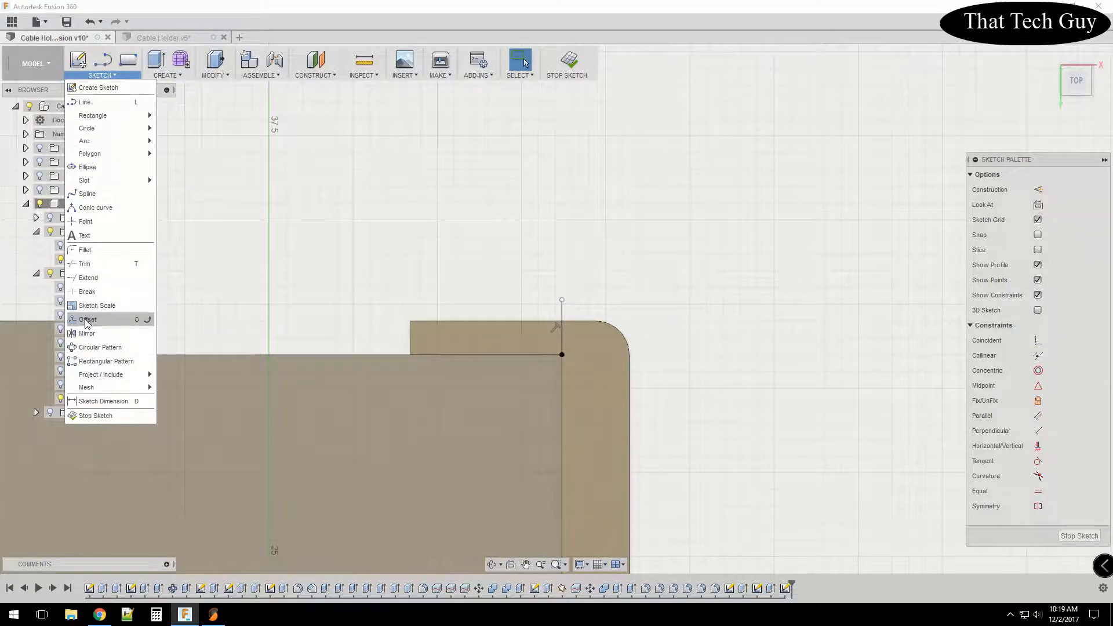
click(102, 291)
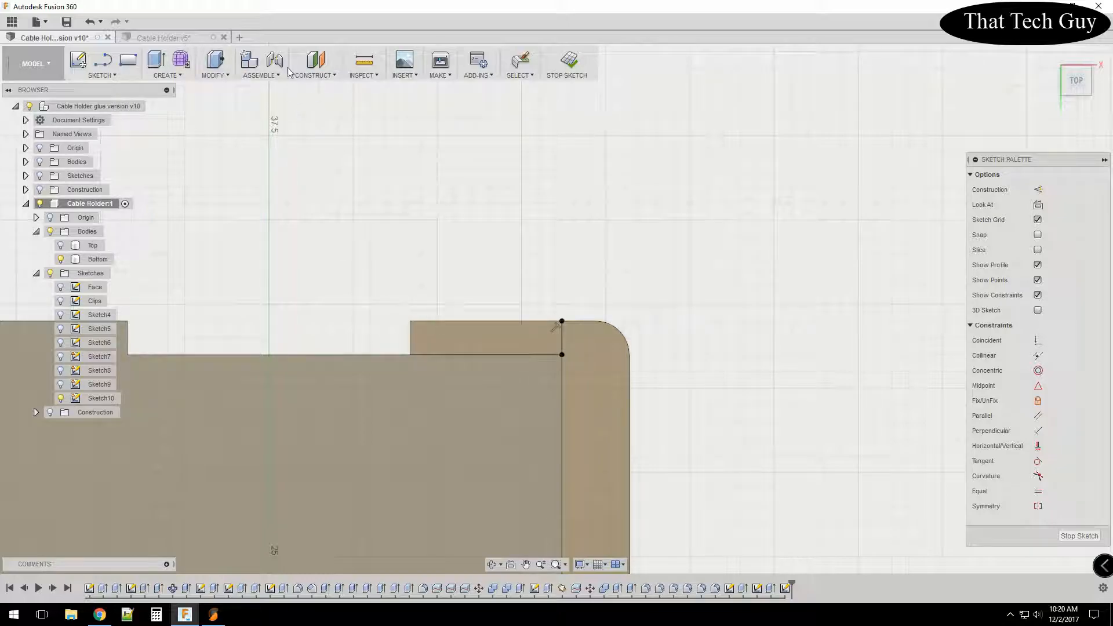
click(567, 73)
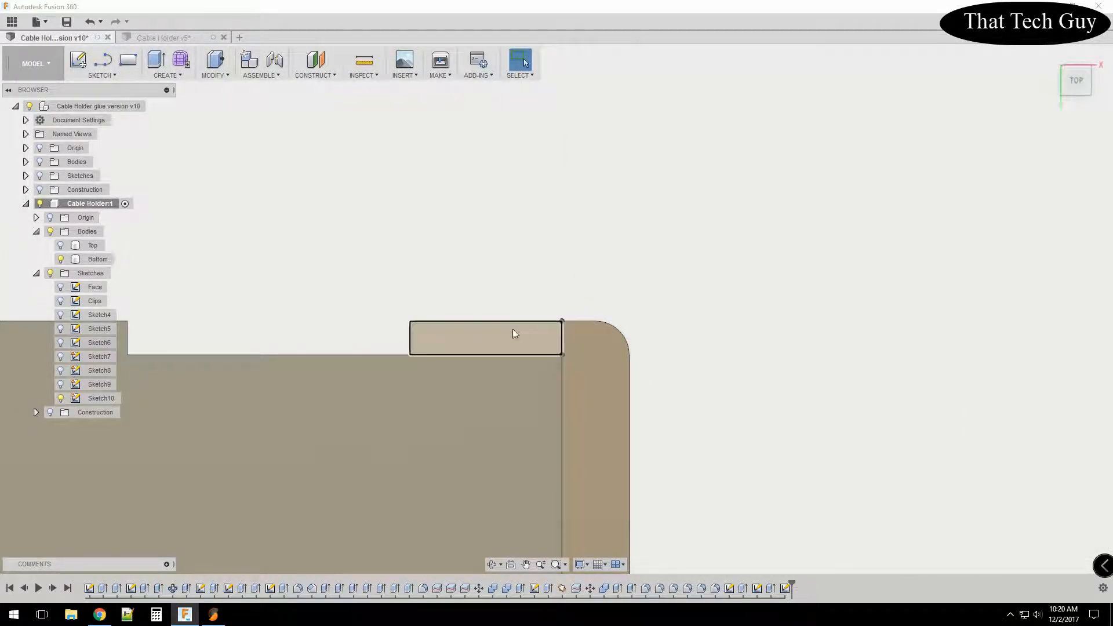
Cut the right rear wall section out of the Bottom body by extruding its profile -4.95 mm.
click(505, 331)
right_click(505, 331)
click(486, 382)
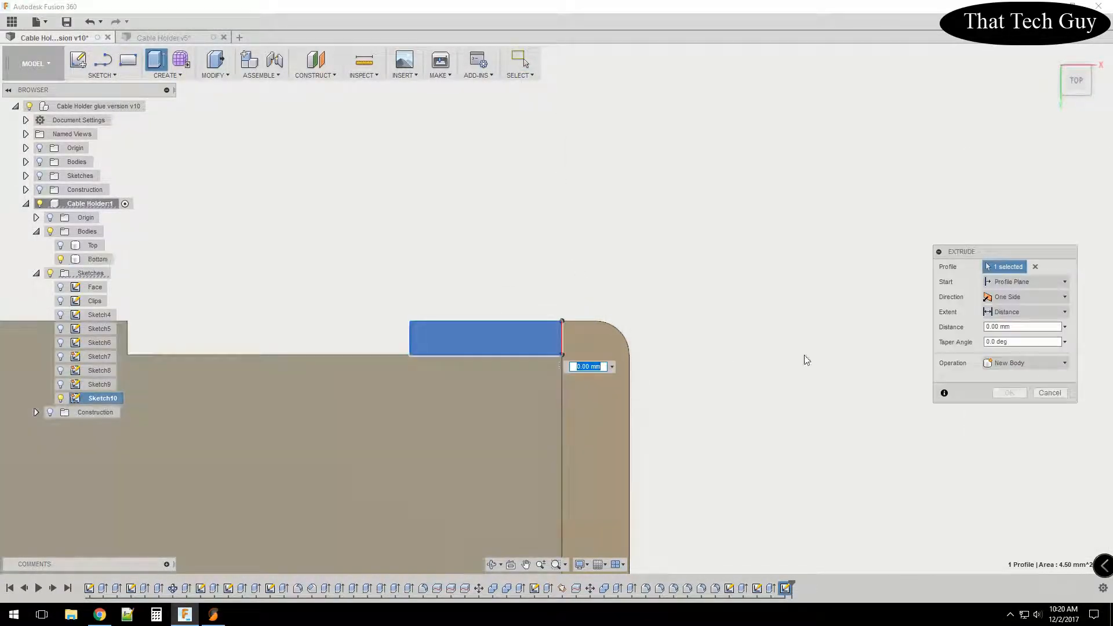
drag(1068, 90, 1069, 69)
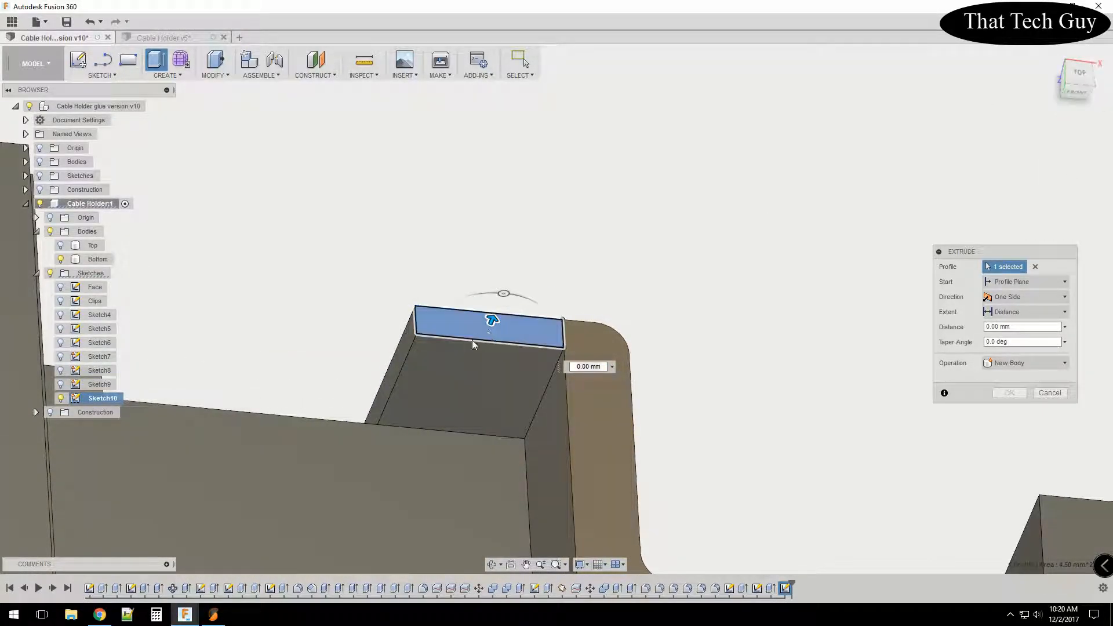
drag(492, 320, 442, 481)
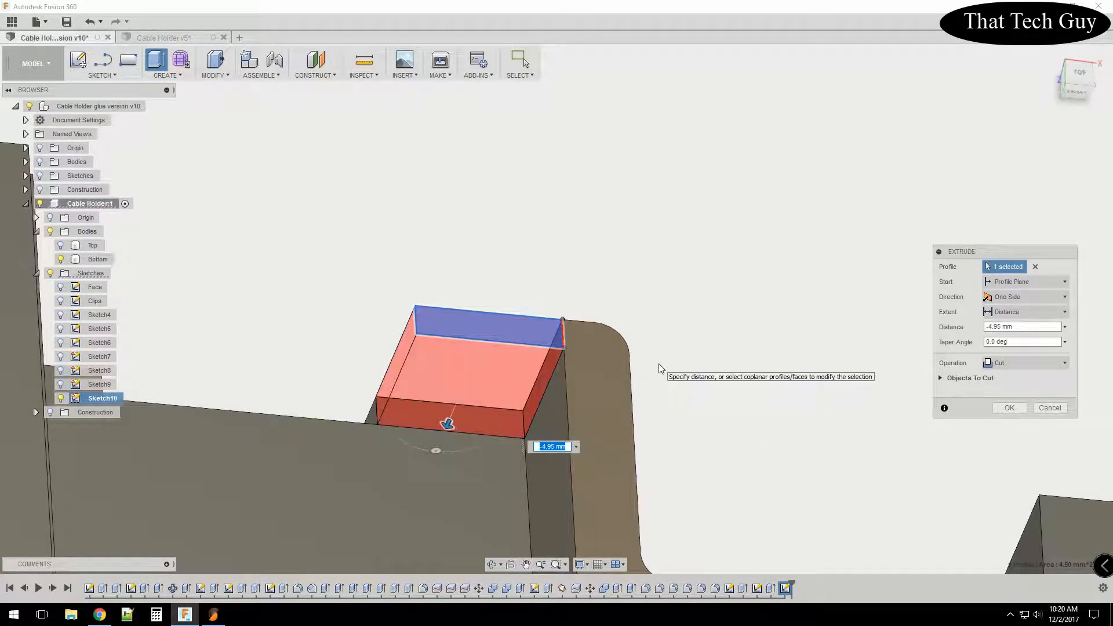
click(1008, 408)
scroll(718, 342, down, 5)
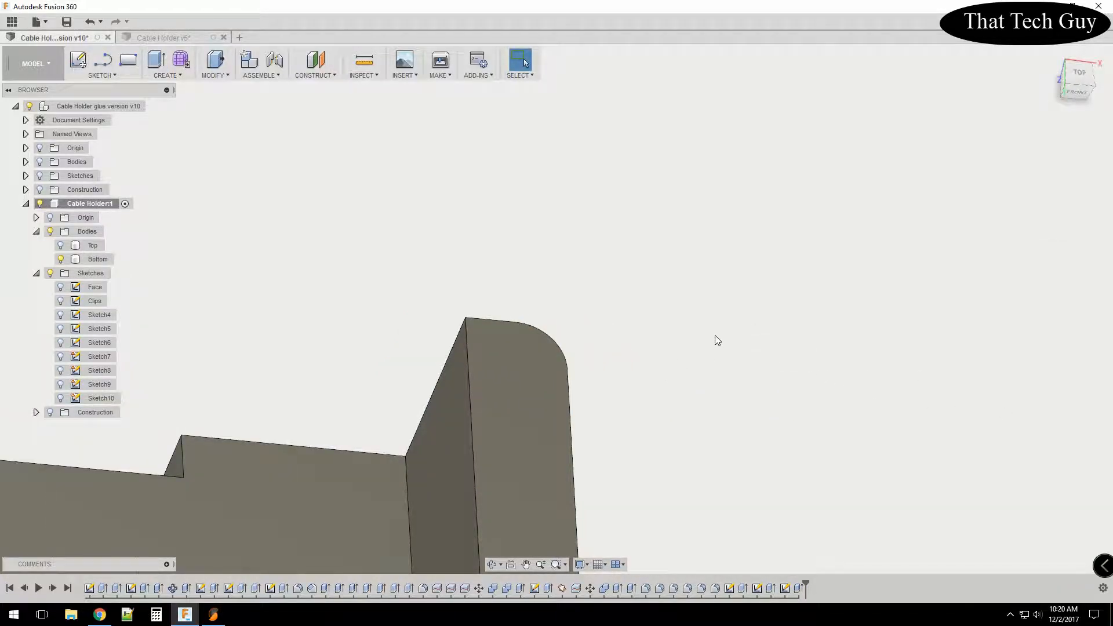
Show the Top body and hide the Bottom body.
mouse_move(1074, 79)
mouse_down()
mouse_move(1014, 197)
mouse_move(1014, 139)
mouse_move(798, 294)
mouse_up()
scroll(739, 336, down, 5)
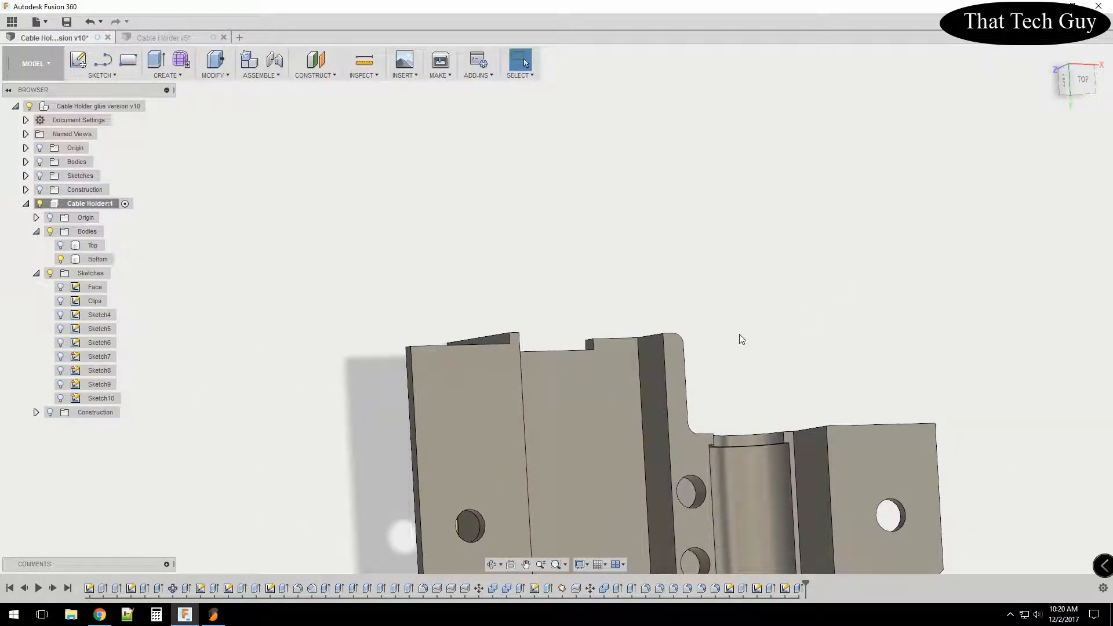
middle_drag(733, 295, 663, 197)
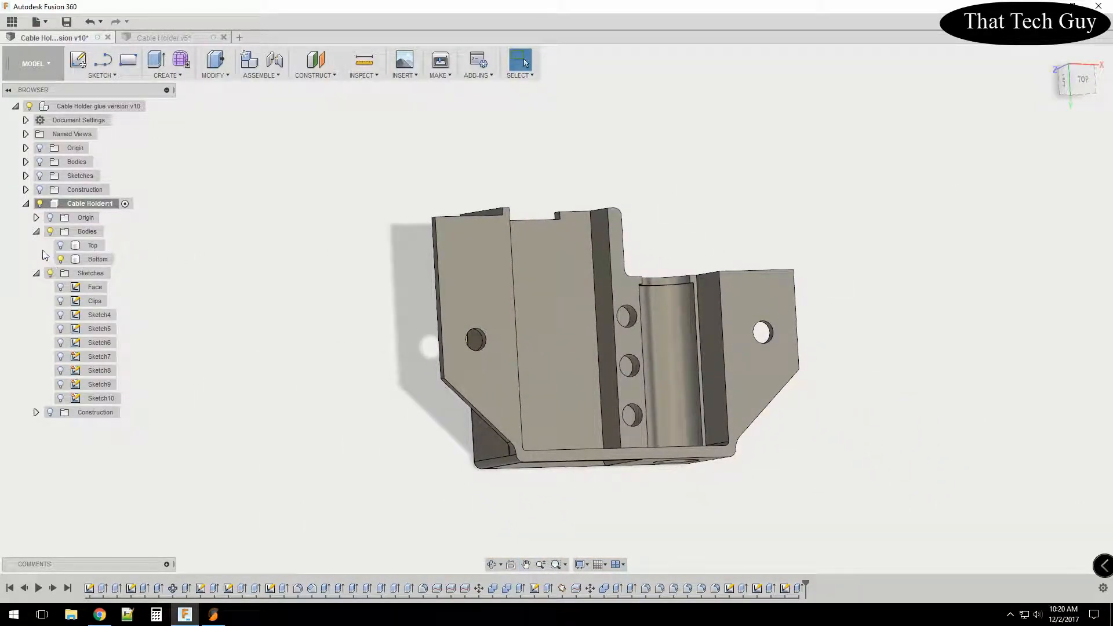
click(60, 245)
click(60, 259)
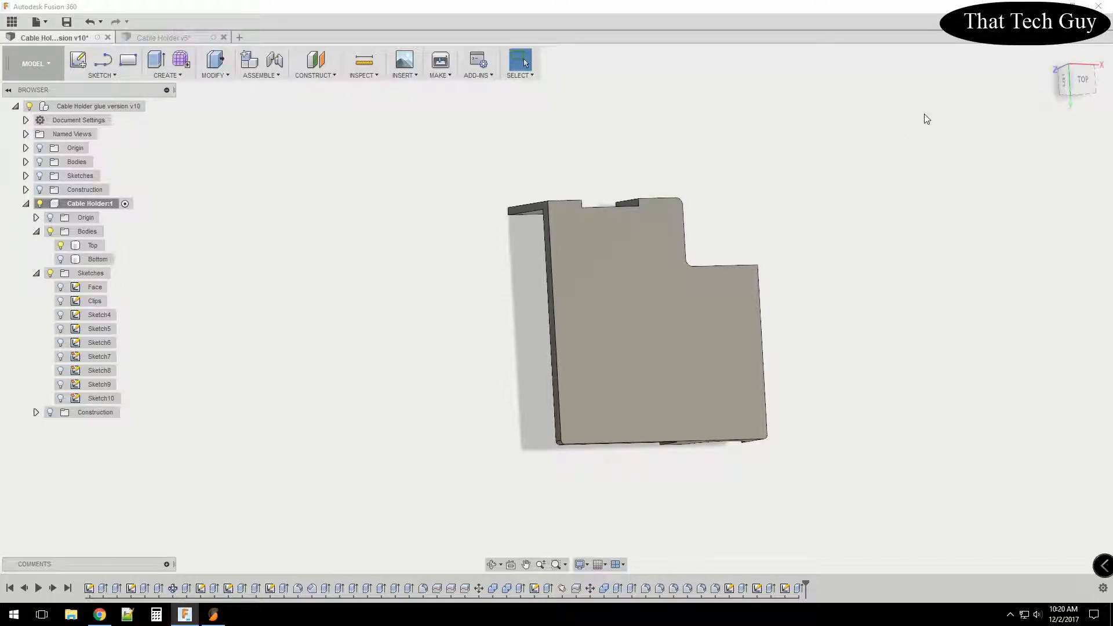
On the Top body's face with the round holes, sketch a vertical line about 1.95 mm long from the rear inner corner past the outer edge.
mouse_move(1079, 87)
mouse_down()
mouse_move(1104, 93)
mouse_move(1088, 81)
mouse_up()
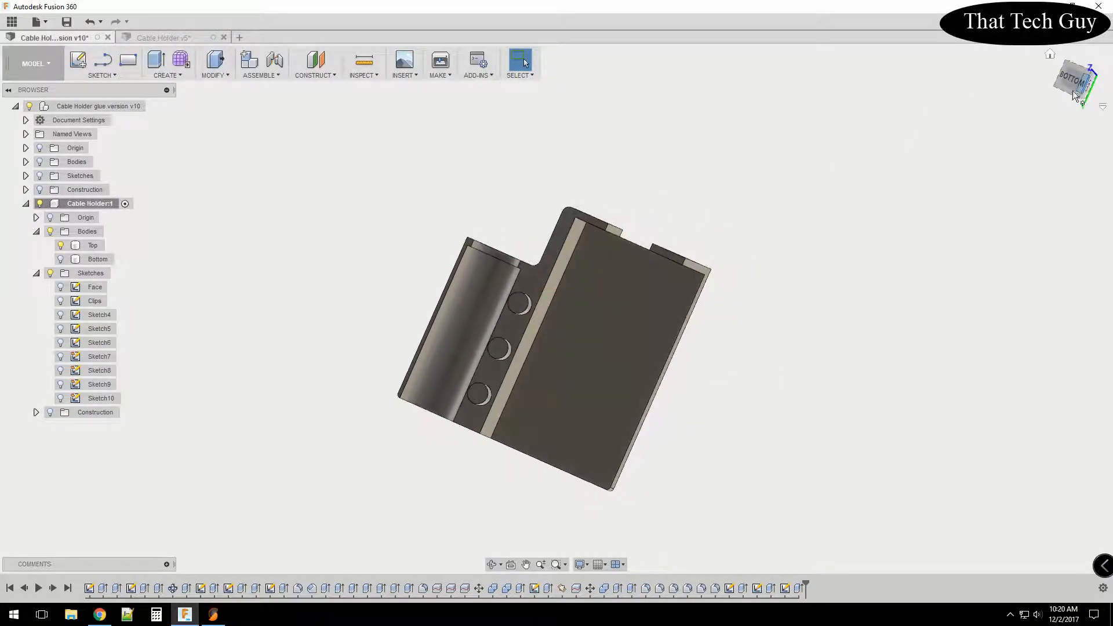
right_click(566, 226)
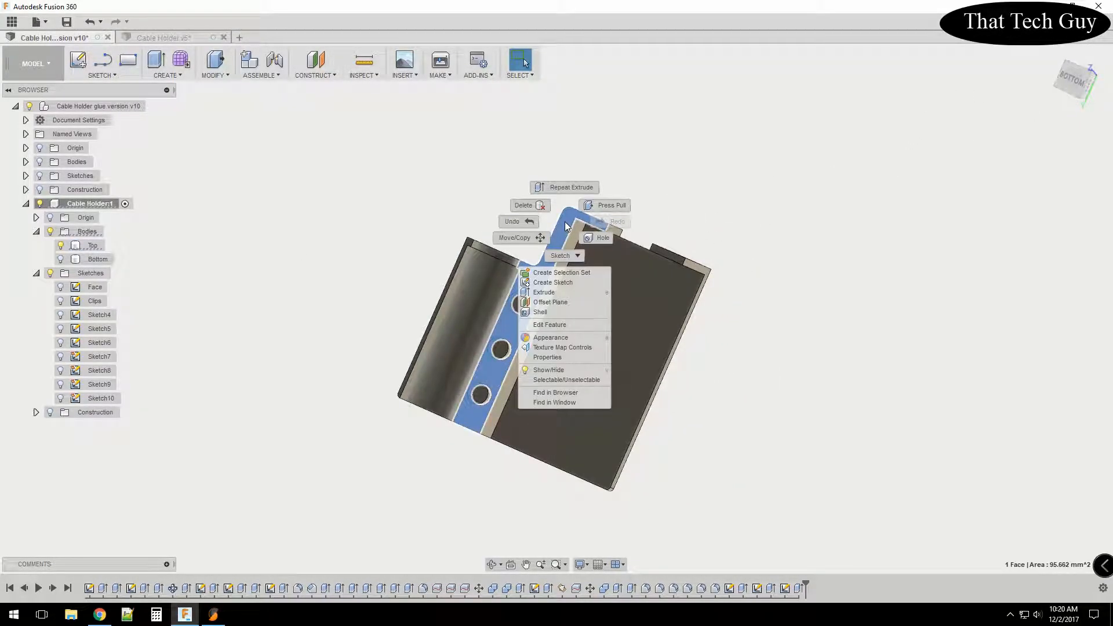
click(569, 283)
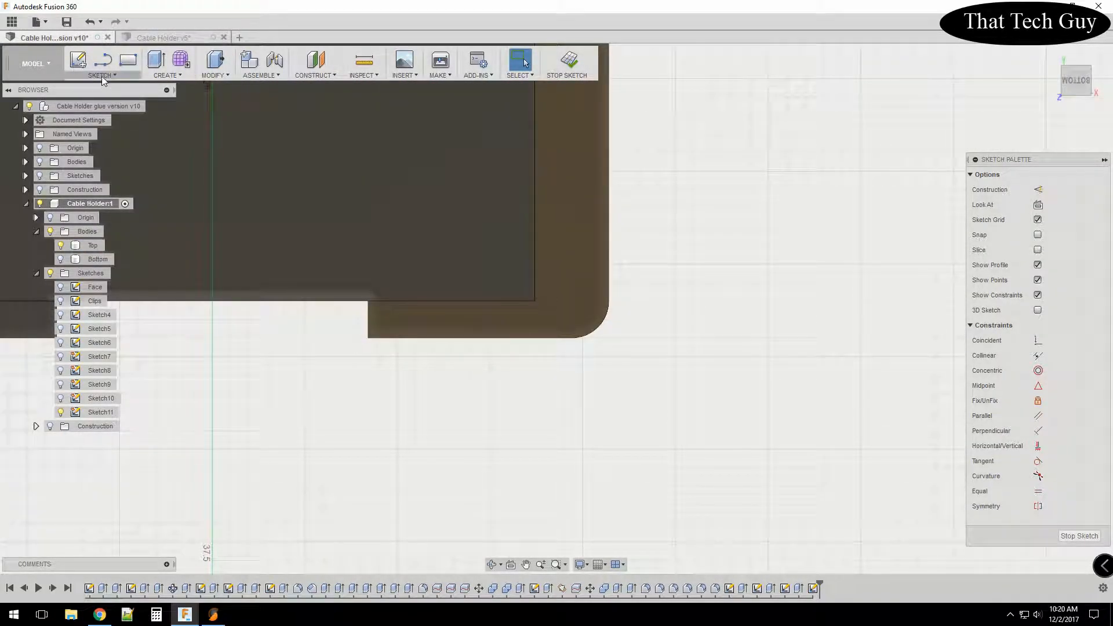
click(103, 65)
click(535, 301)
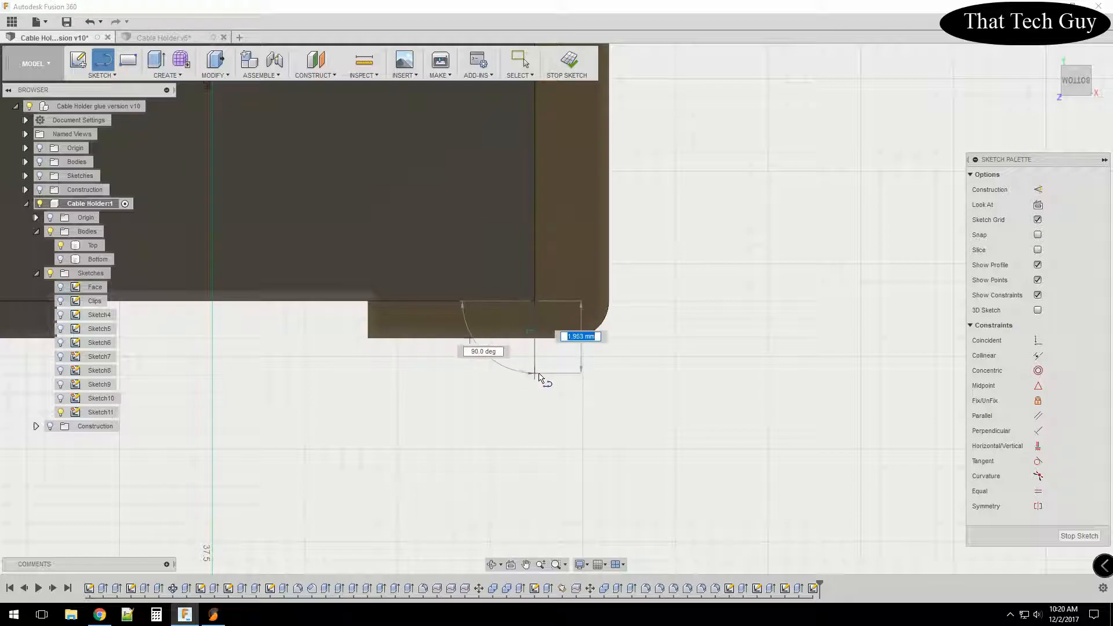
click(535, 373)
key(Escape)
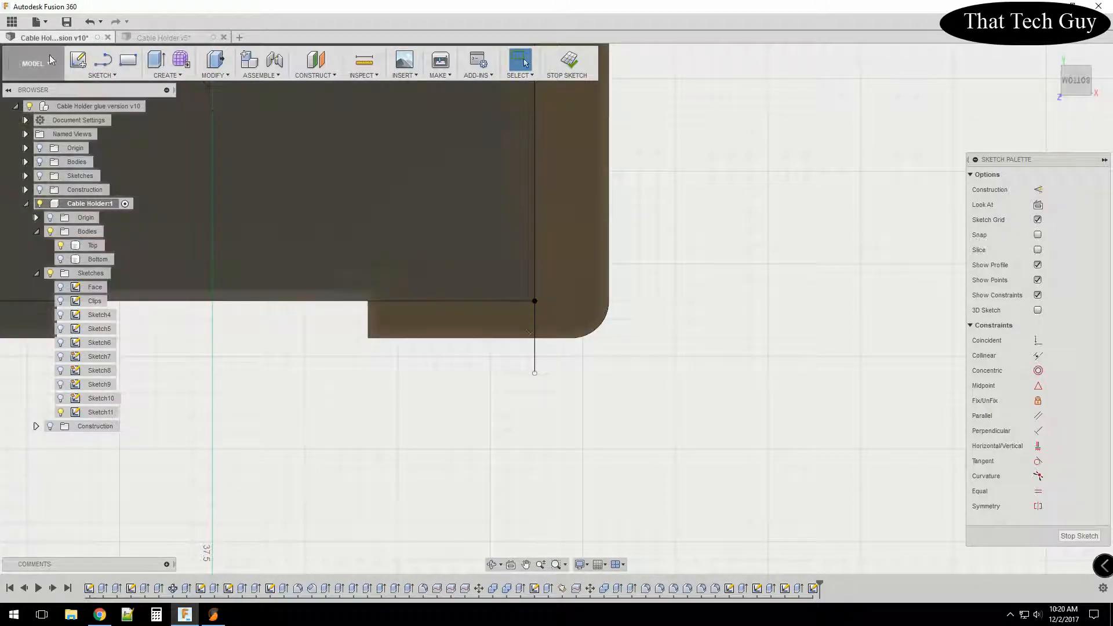
click(585, 60)
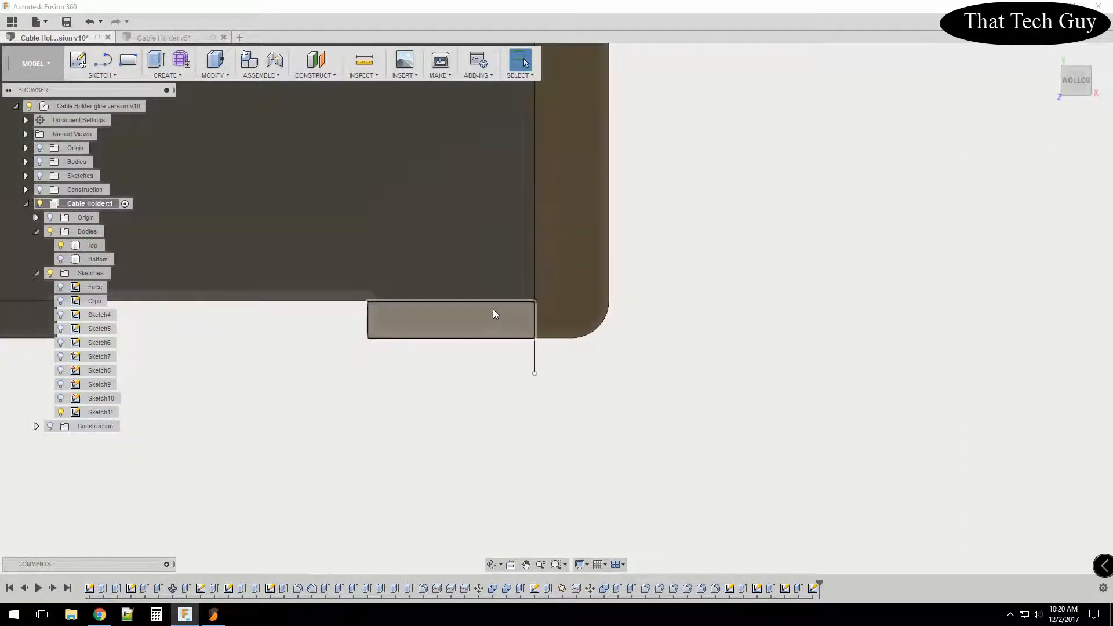
Extrude the small rear wall profile 4.95 mm outward from the Top body's face to extend its rear wall.
right_click(486, 322)
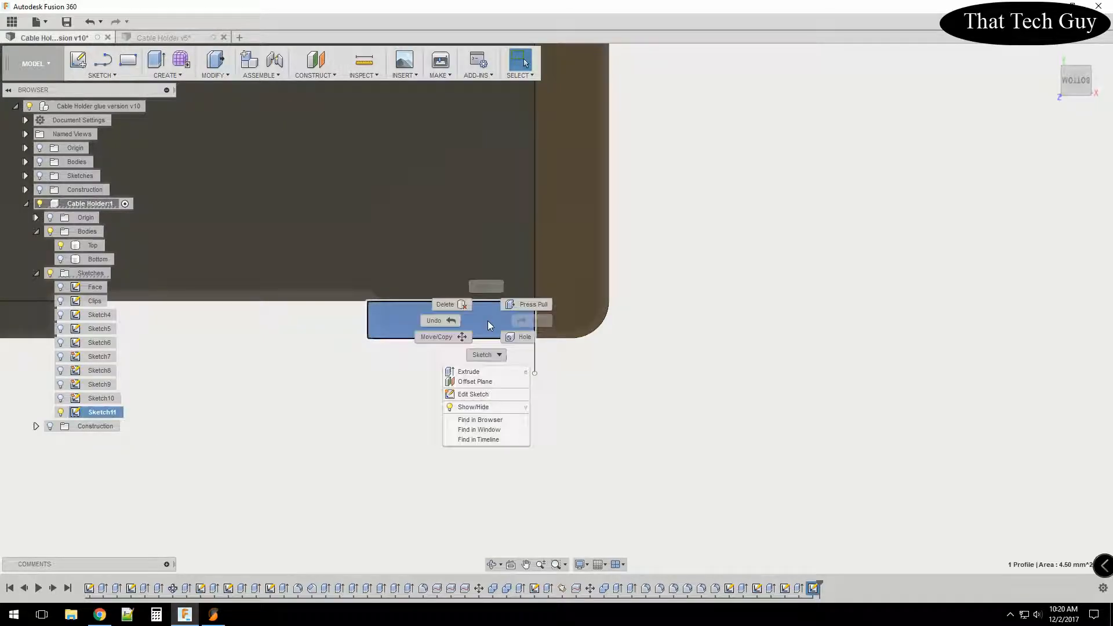
click(487, 371)
text(-4.95)
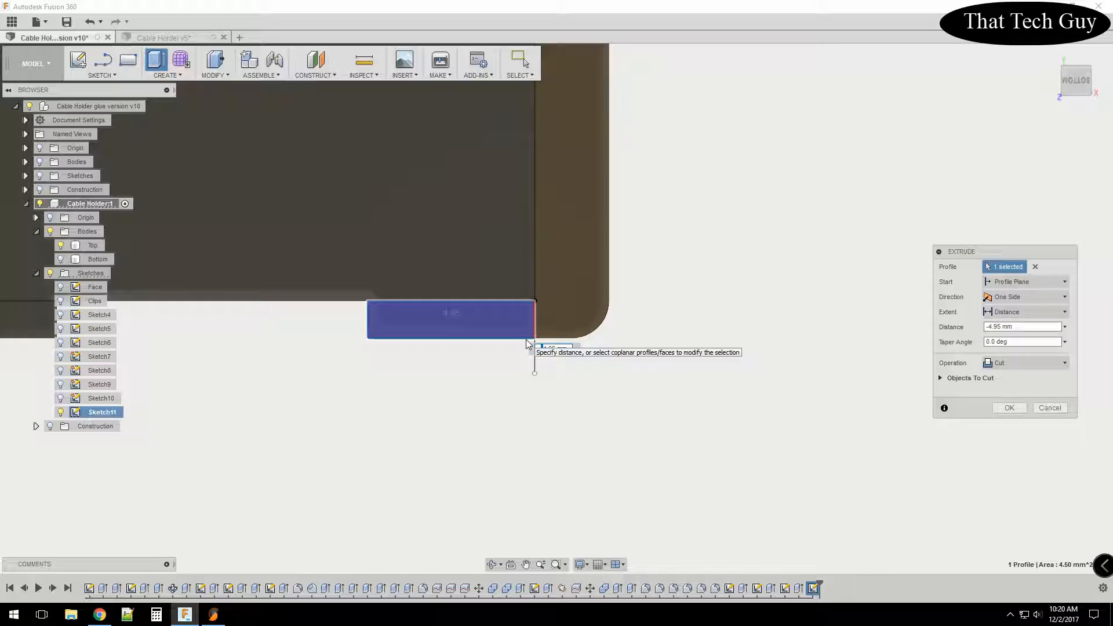
key(Return)
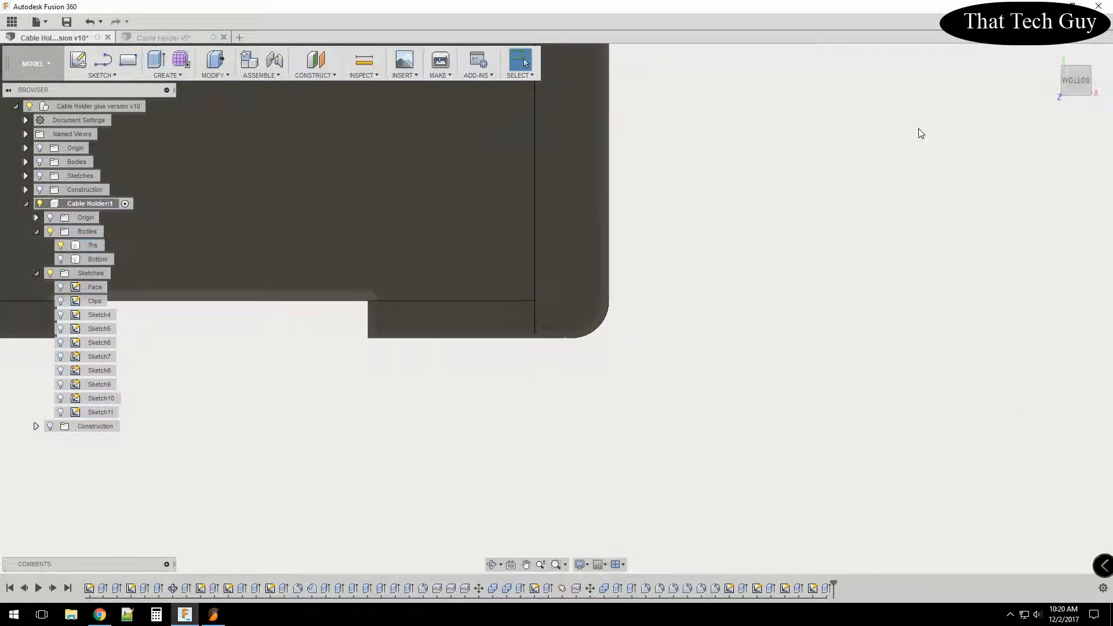
Inspect the Top body's extended rear wall and show the Bottom body to compare both parts from the back.
drag(1088, 74, 1082, 81)
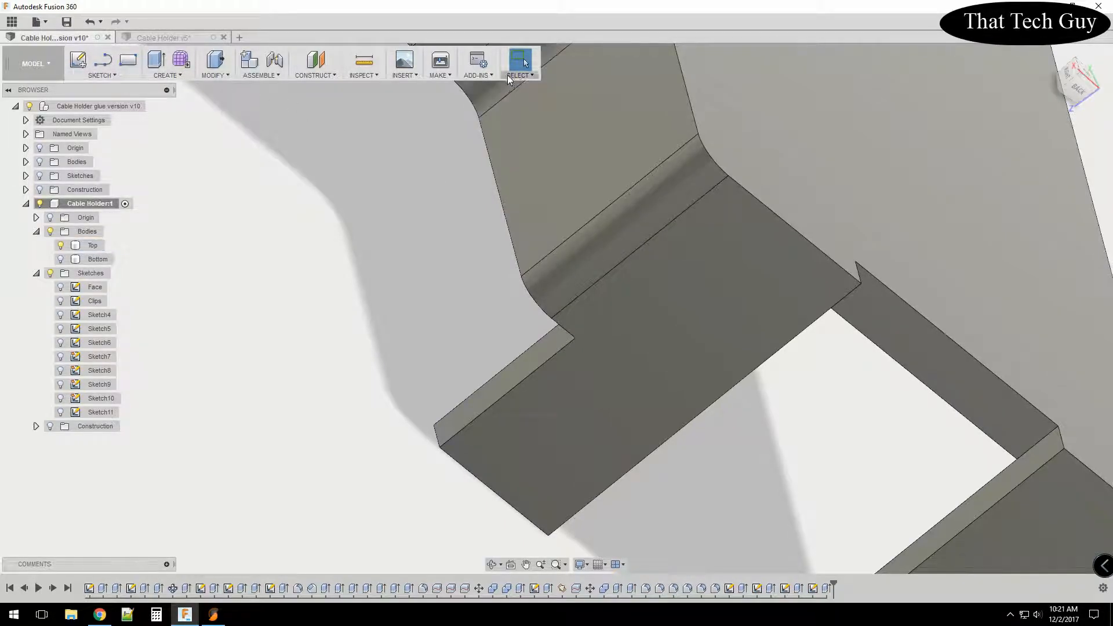
click(76, 259)
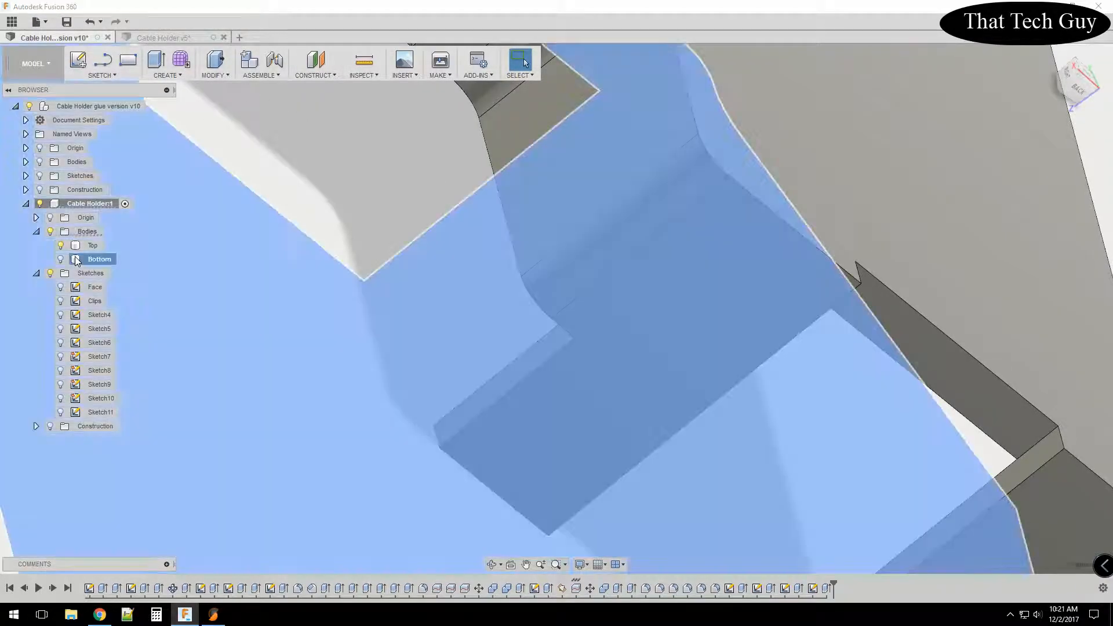
scroll(806, 229, down, 5)
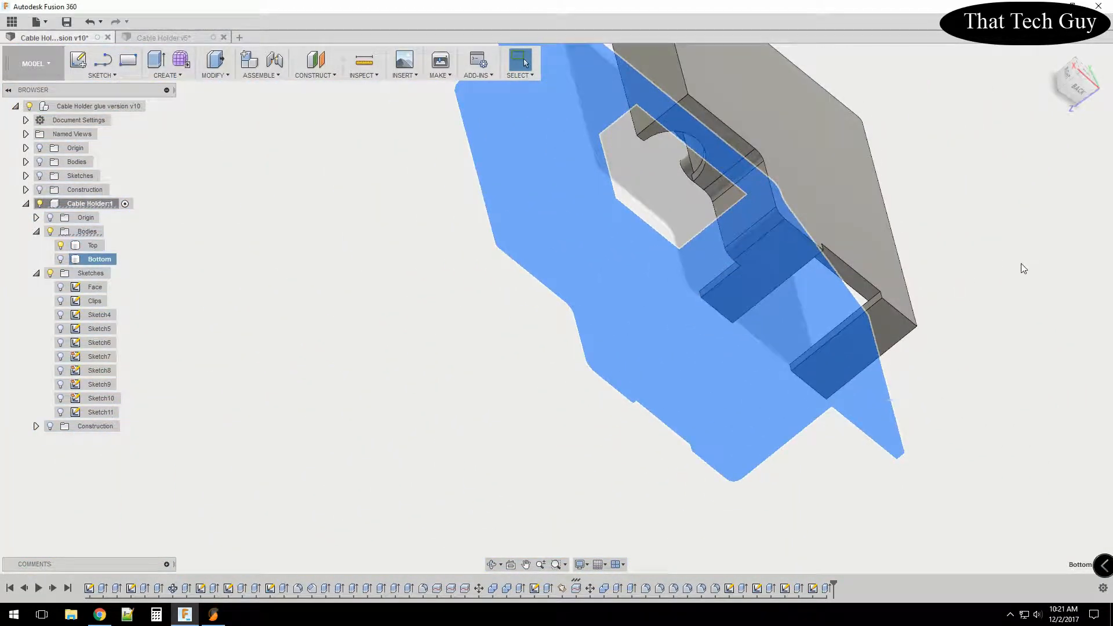
key(v)
click(58, 261)
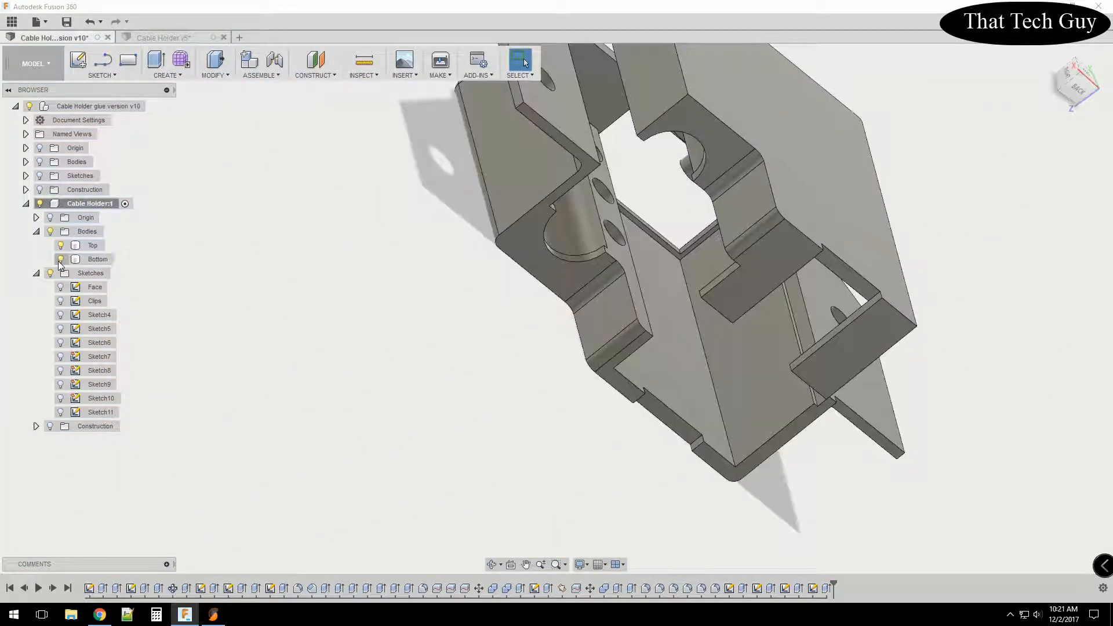
drag(1038, 245, 1037, 244)
mouse_move(1075, 81)
mouse_down()
mouse_move(1056, 87)
mouse_move(1066, 69)
mouse_move(1082, 80)
mouse_move(1069, 88)
mouse_up()
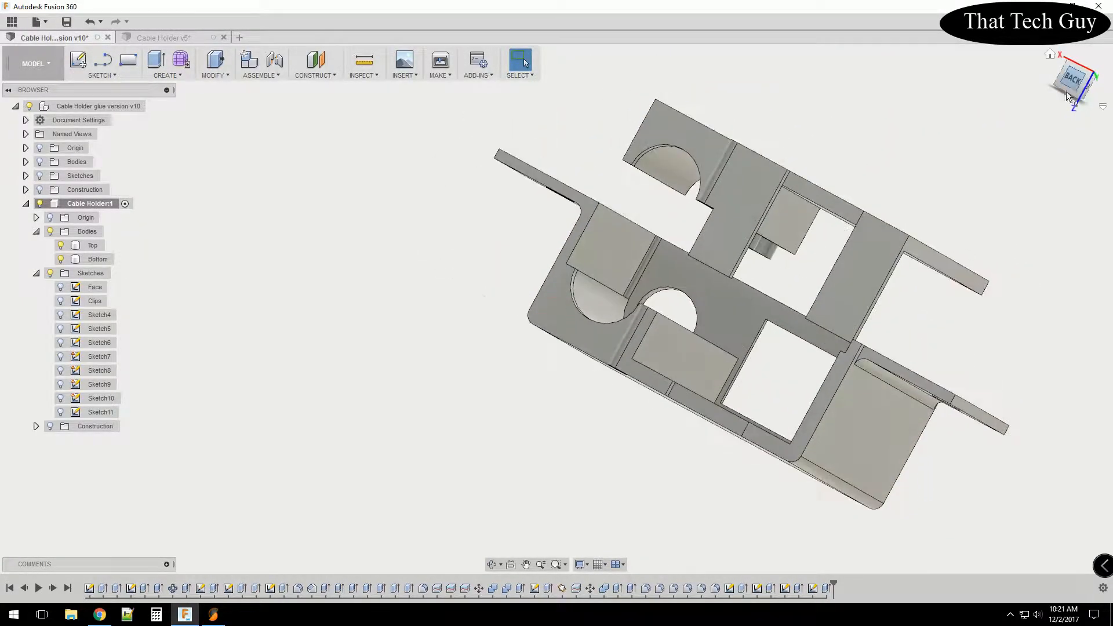
Move the whole Top body 2.00 mm in Y toward the Bottom body using a free move.
right_click(752, 173)
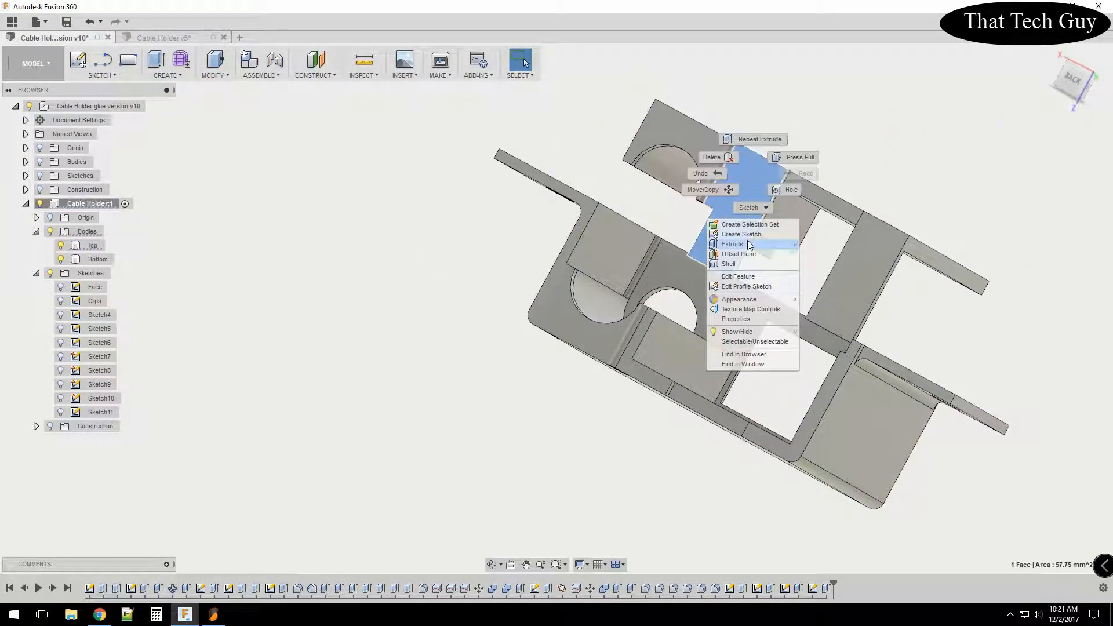
click(725, 190)
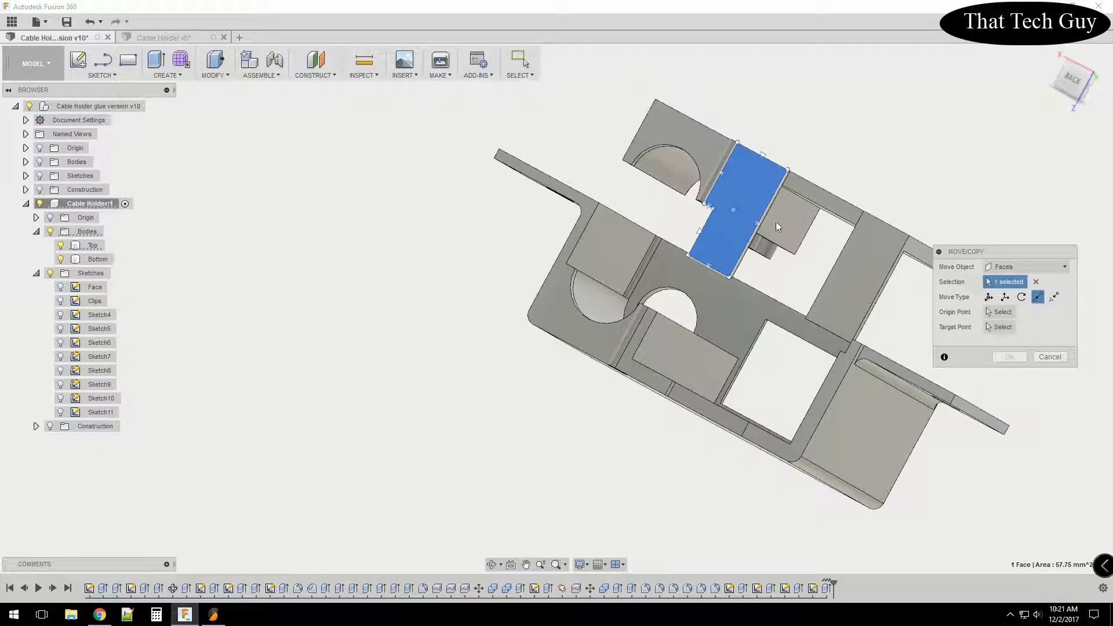
click(1010, 268)
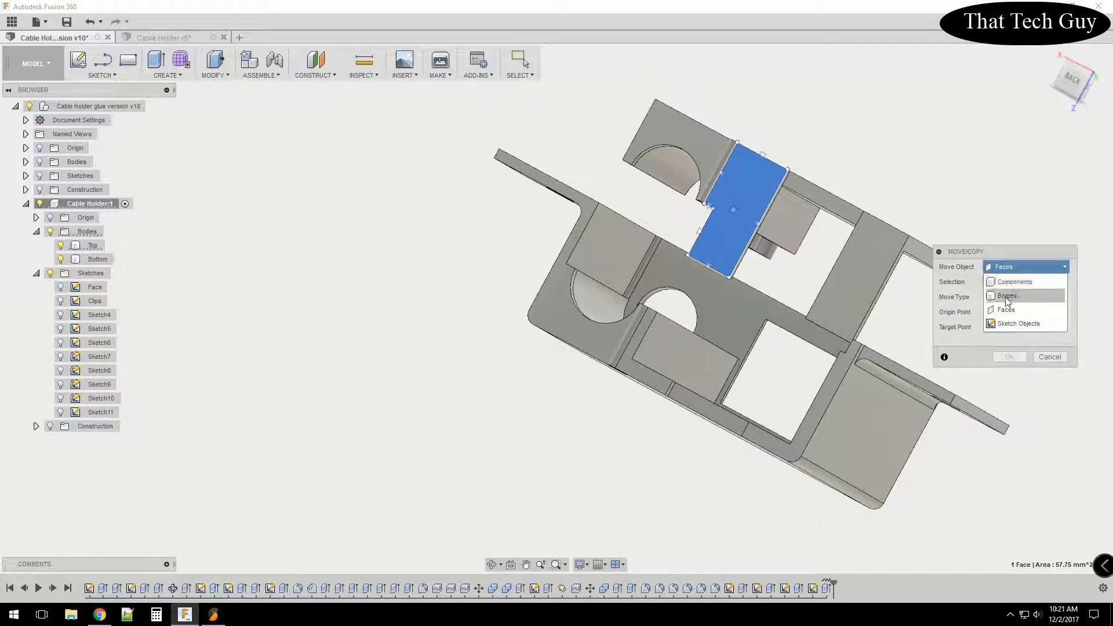
click(1006, 296)
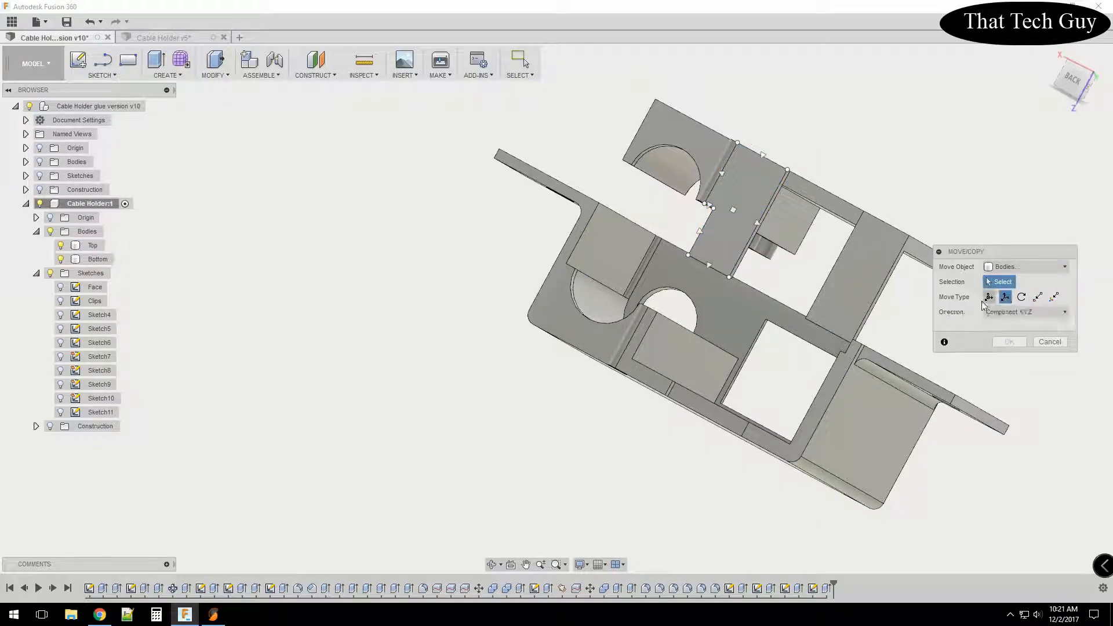
click(988, 296)
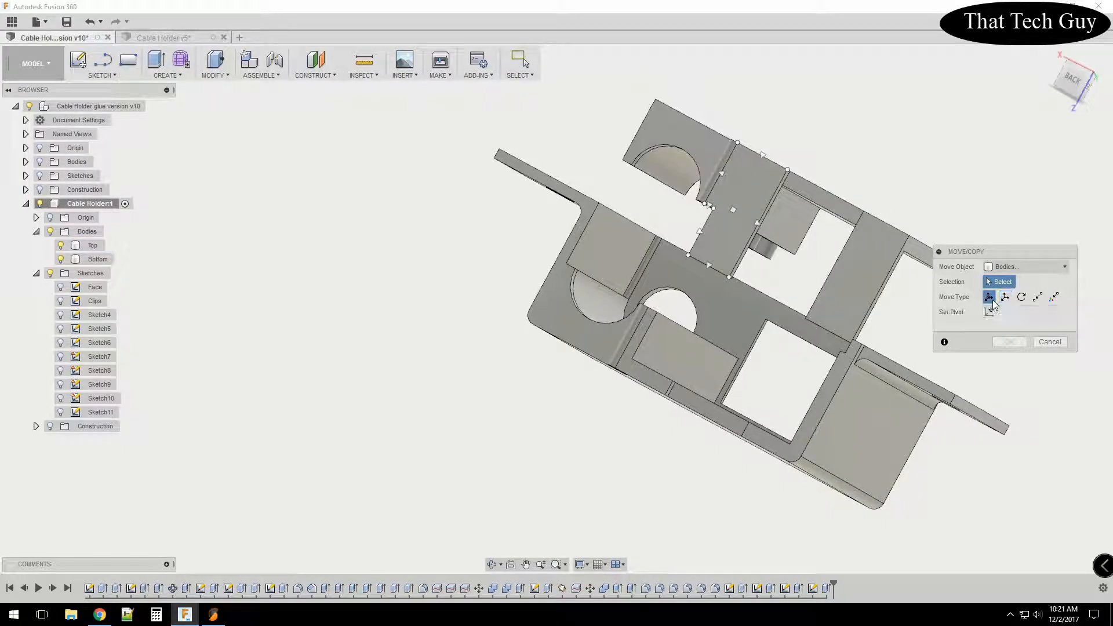
click(703, 202)
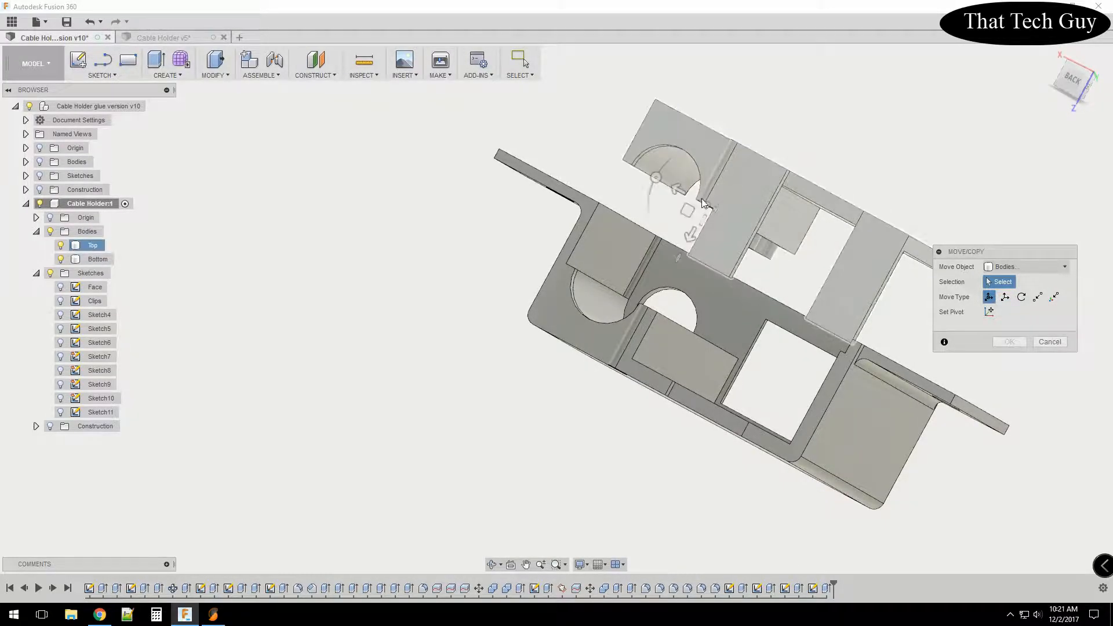
click(743, 195)
drag(718, 241, 698, 280)
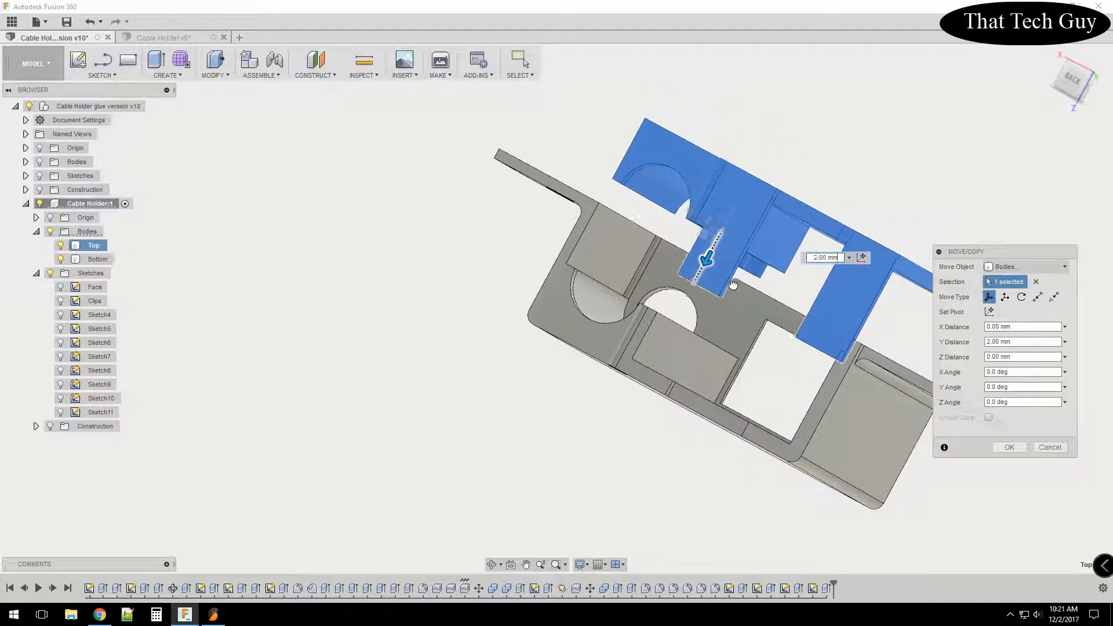
Check the Top body's alignment on the Bottom body from the front and from above, and hide the Top body.
drag(1079, 82, 481, 363)
mouse_move(441, 225)
mouse_down()
mouse_move(431, 303)
mouse_move(429, 207)
mouse_up()
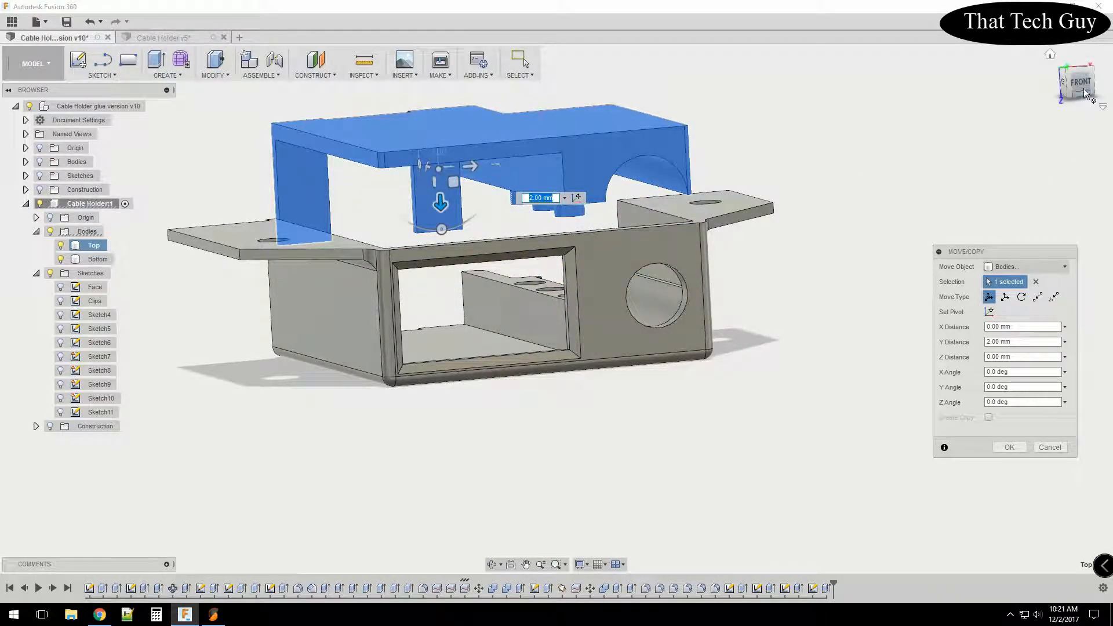
drag(1085, 92, 1085, 77)
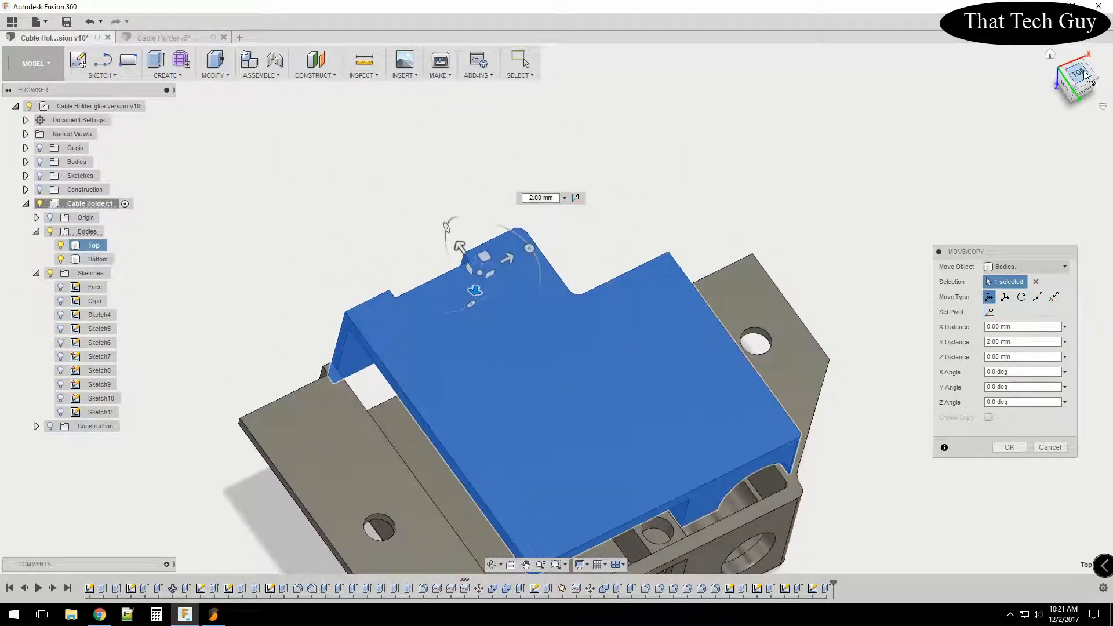
click(1080, 79)
middle_drag(771, 306, 825, 122)
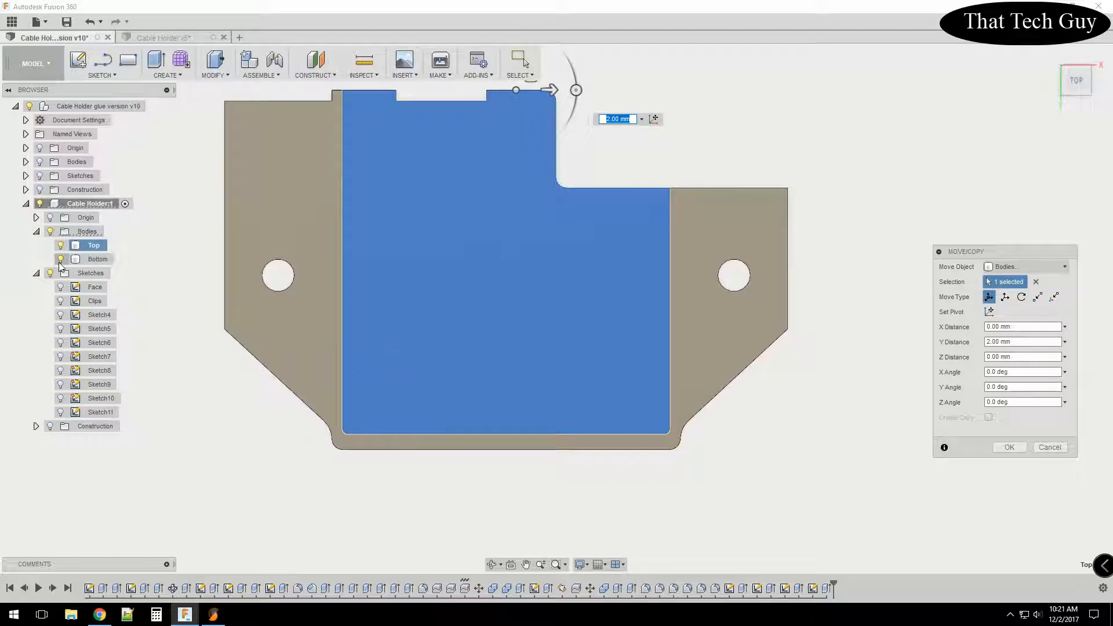
click(60, 246)
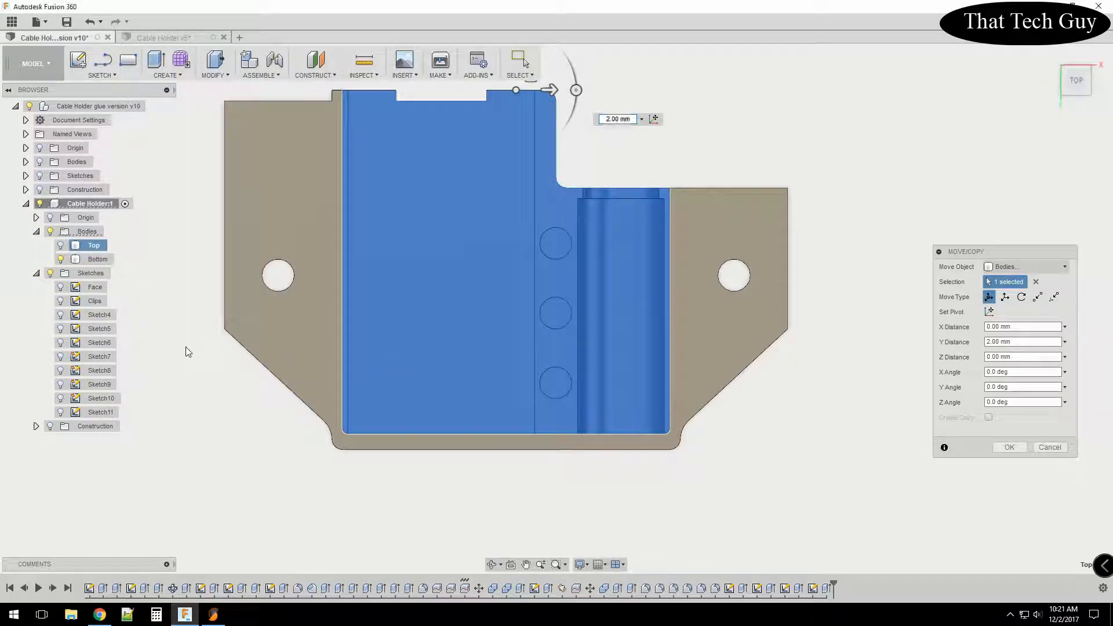
Cancel the pending move of the Top body and inspect the Bottom body's interior with the Top body hidden.
key(Escape)
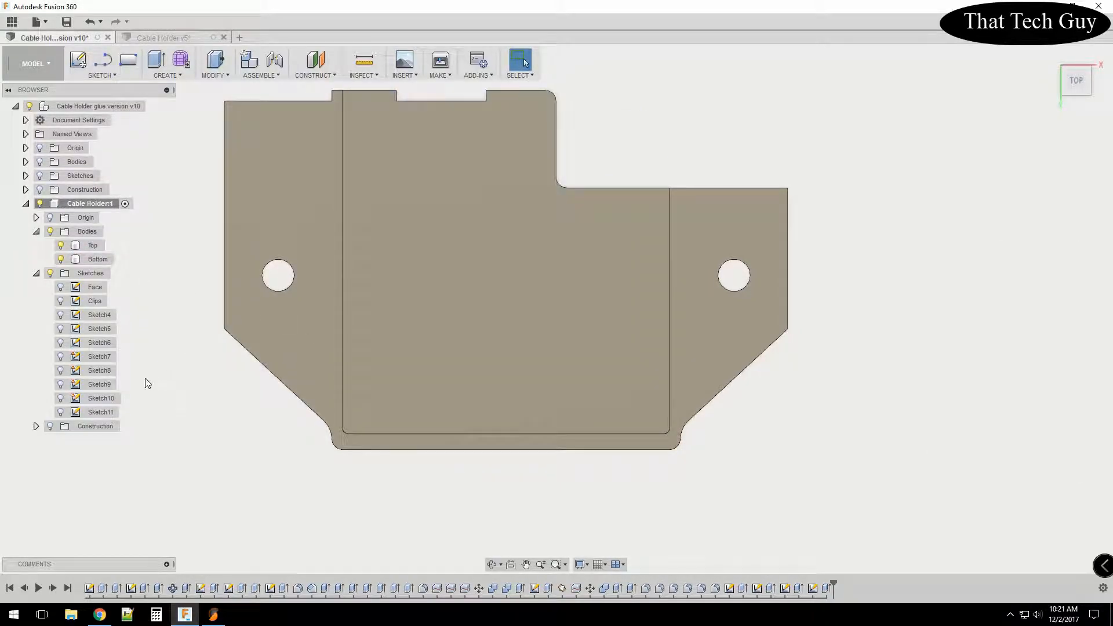
click(60, 246)
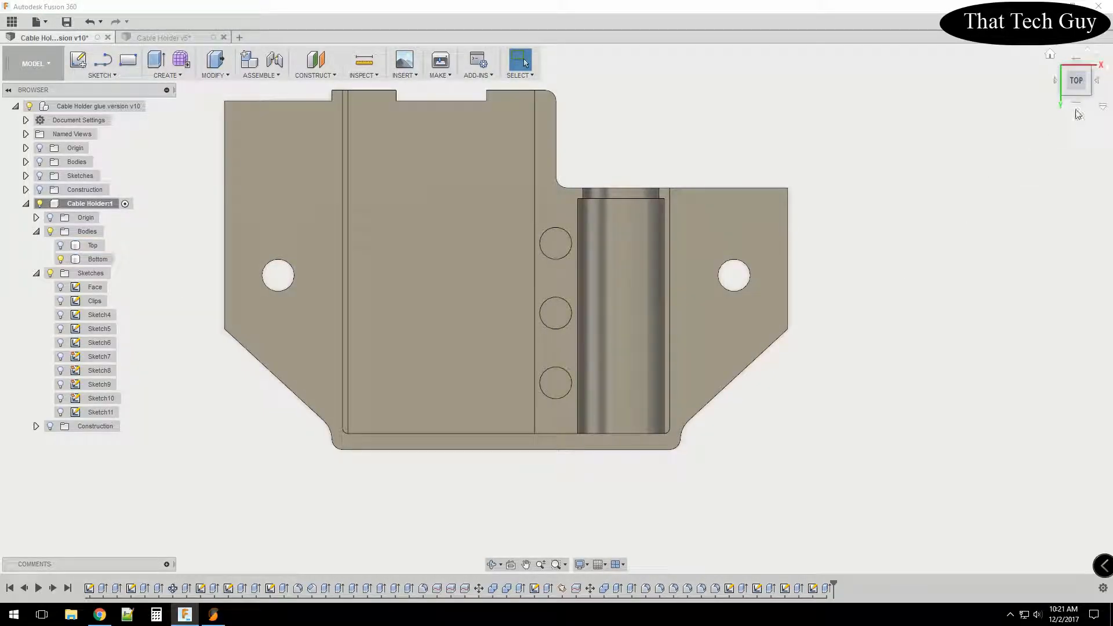
mouse_move(1075, 85)
mouse_down()
mouse_move(1072, 127)
mouse_move(1072, 69)
mouse_up()
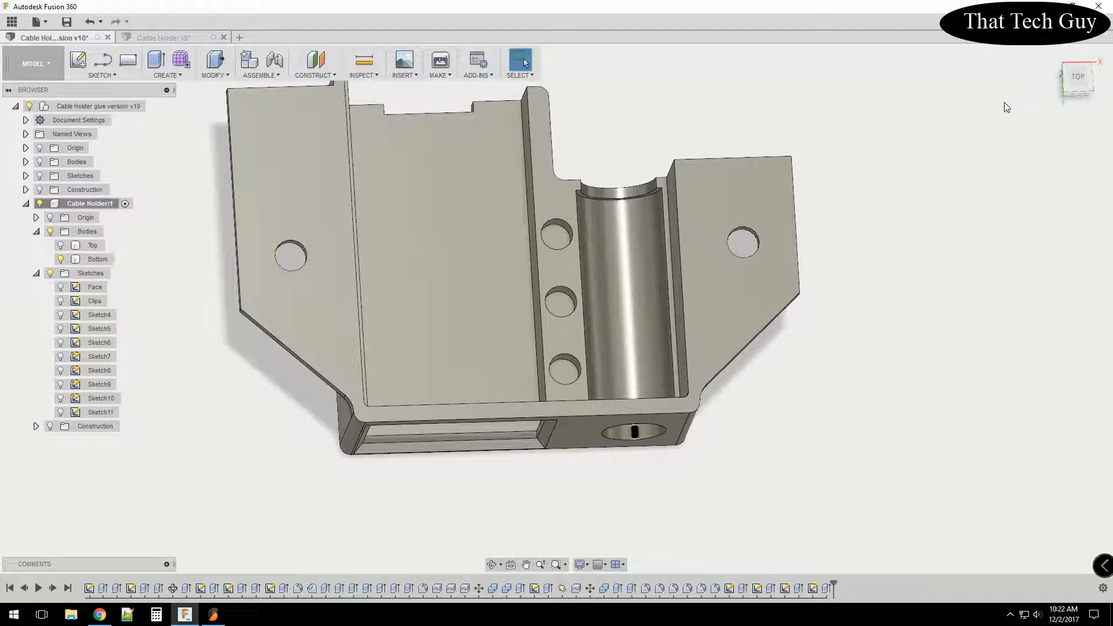
shift+middle_drag(556, 308, 571, 353)
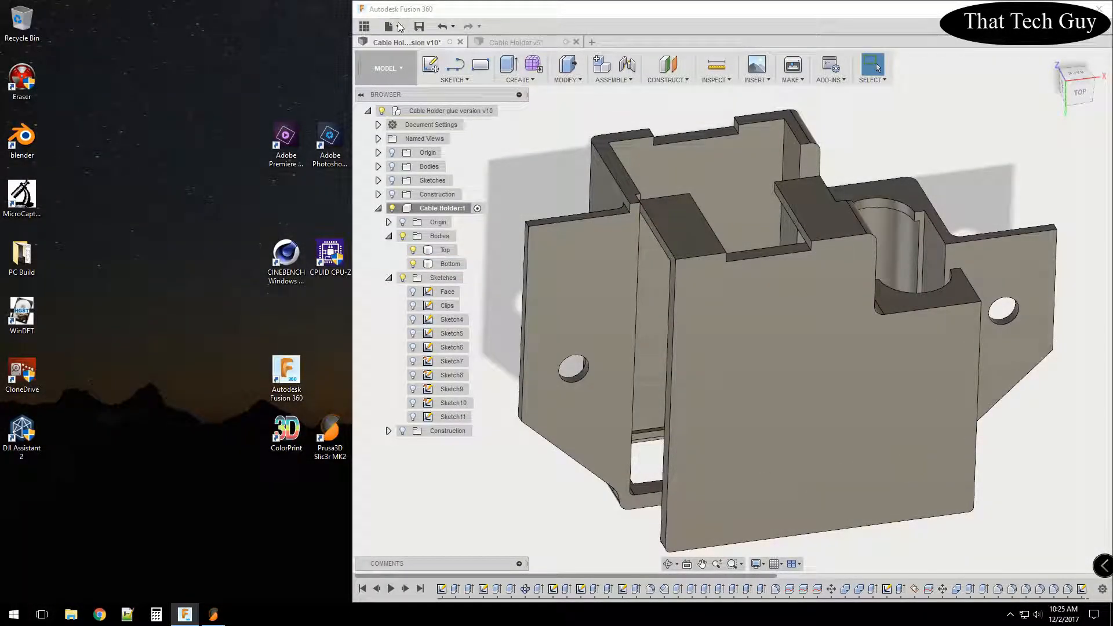
Export the Bottom body for 3D printing as Bottom.stl on the Desktop, with High refinement.
click(399, 27)
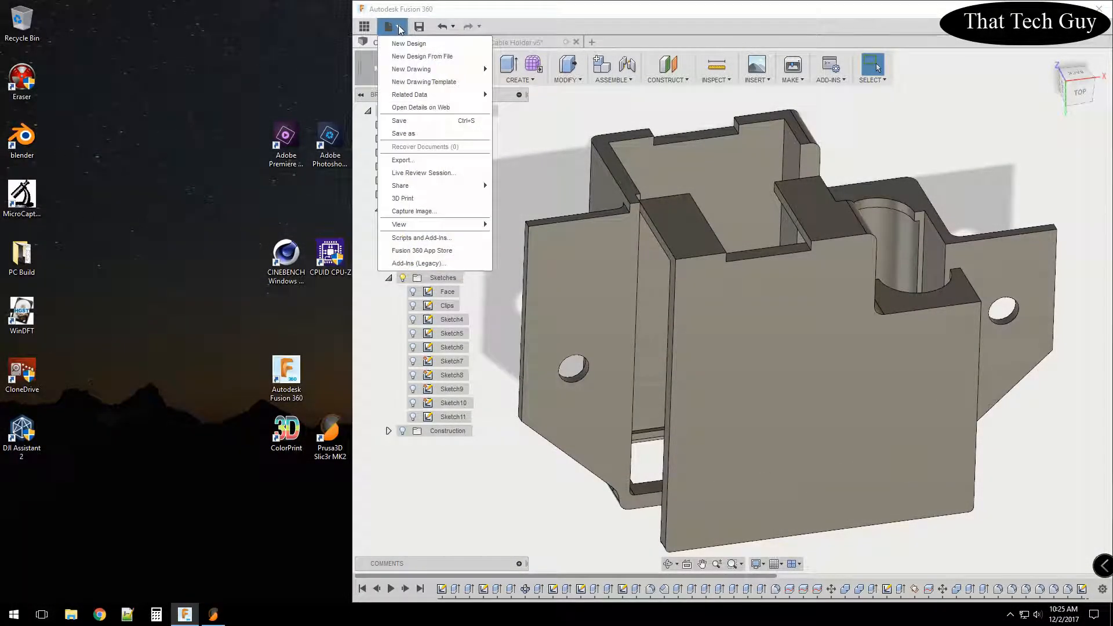
click(419, 200)
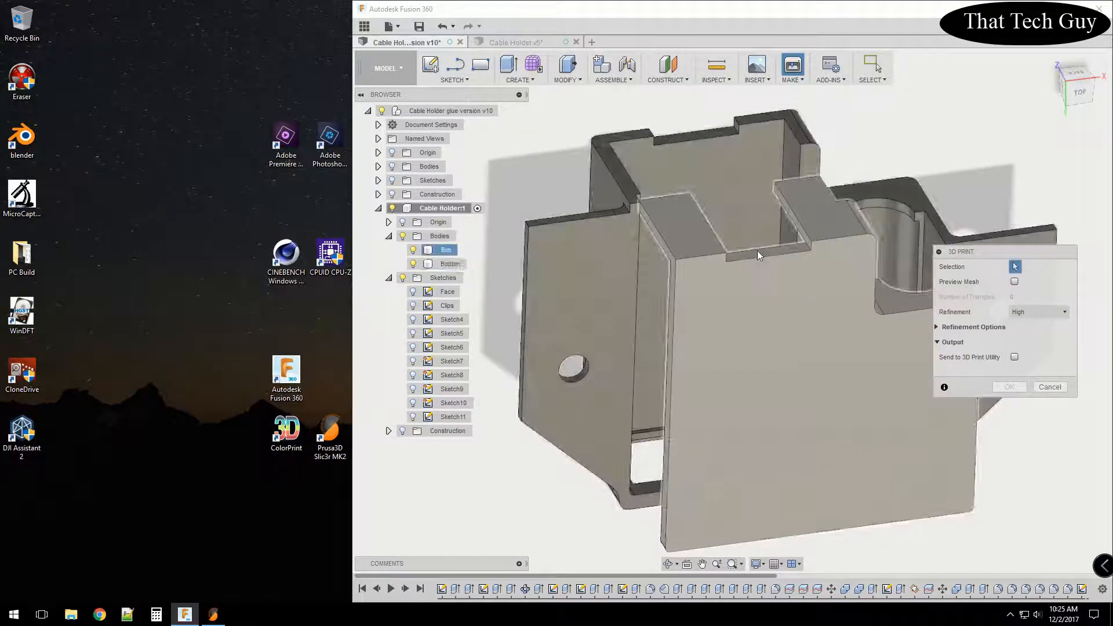
click(613, 246)
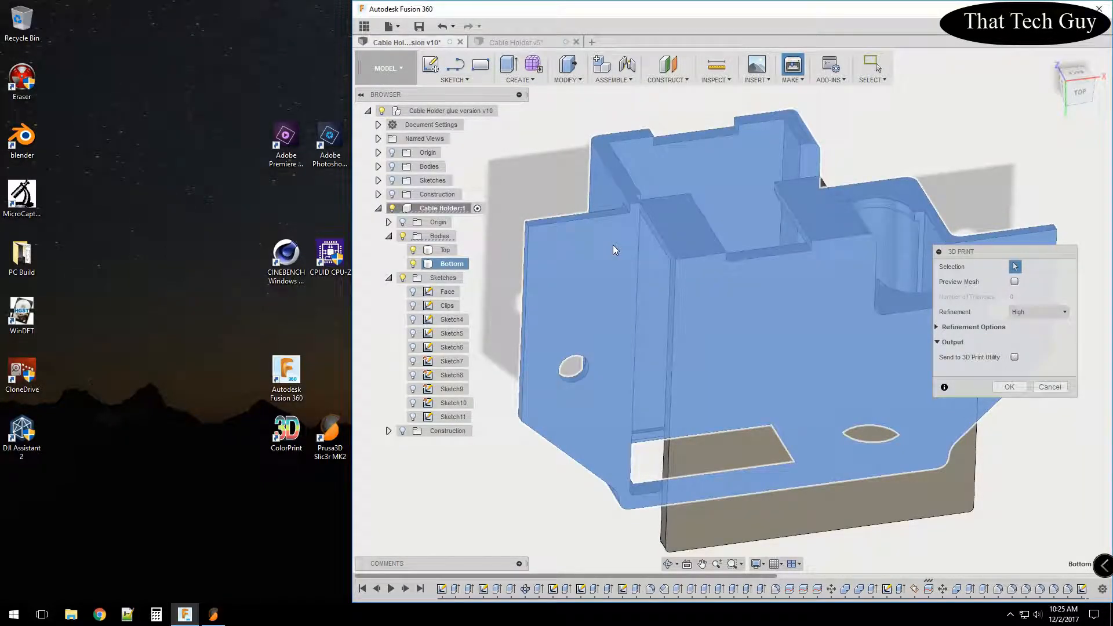
click(1009, 387)
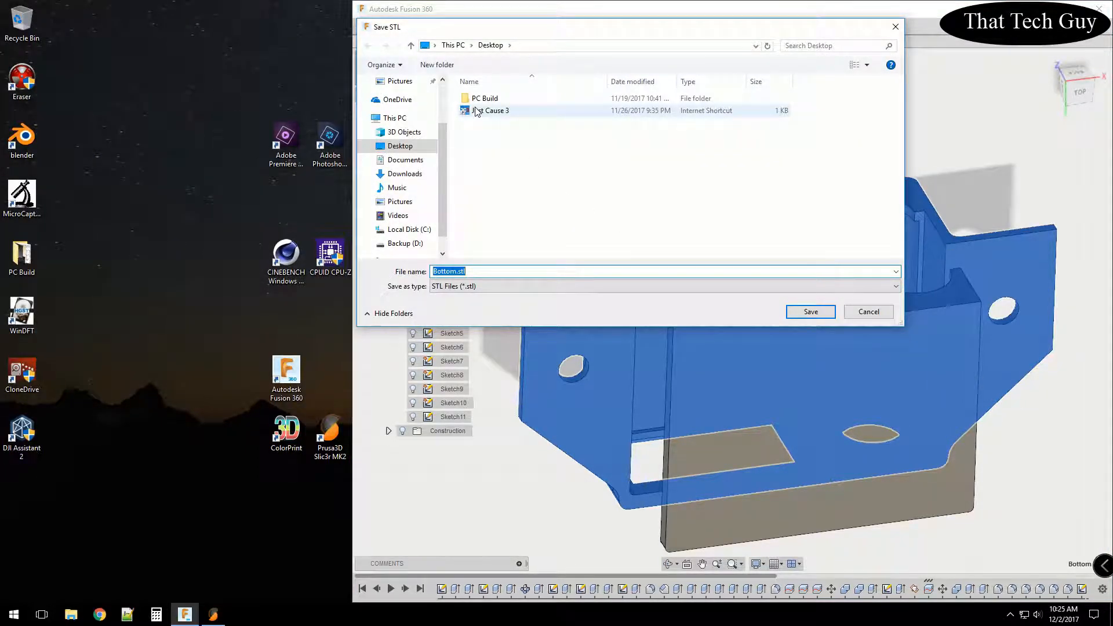
click(810, 313)
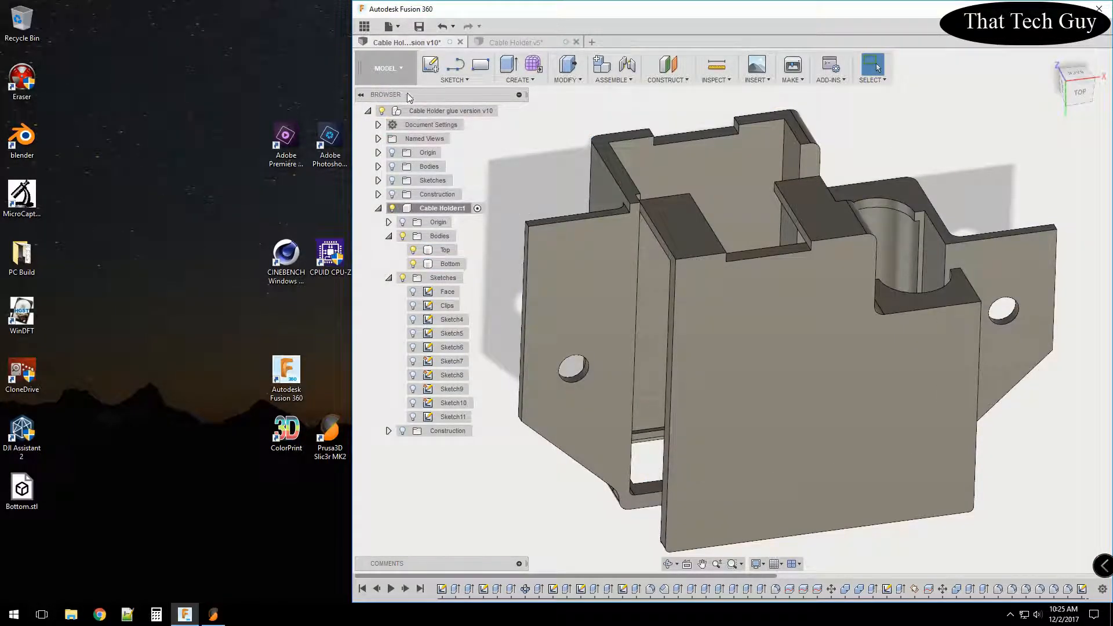
Export the Top body for 3D printing as Top.stl on the Desktop, with High refinement.
click(405, 28)
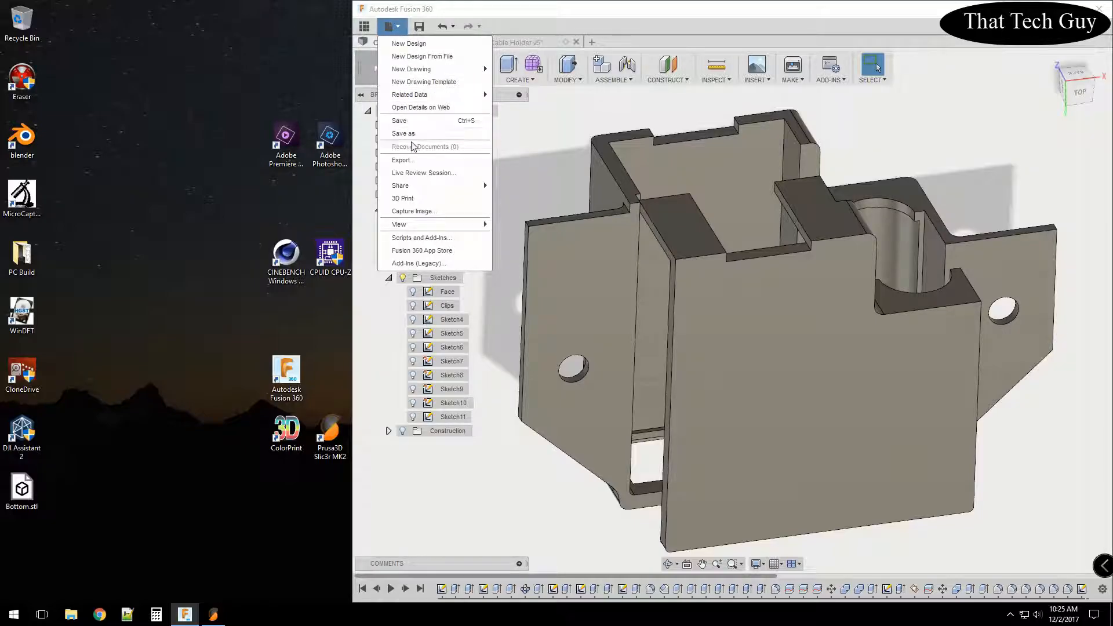
click(417, 198)
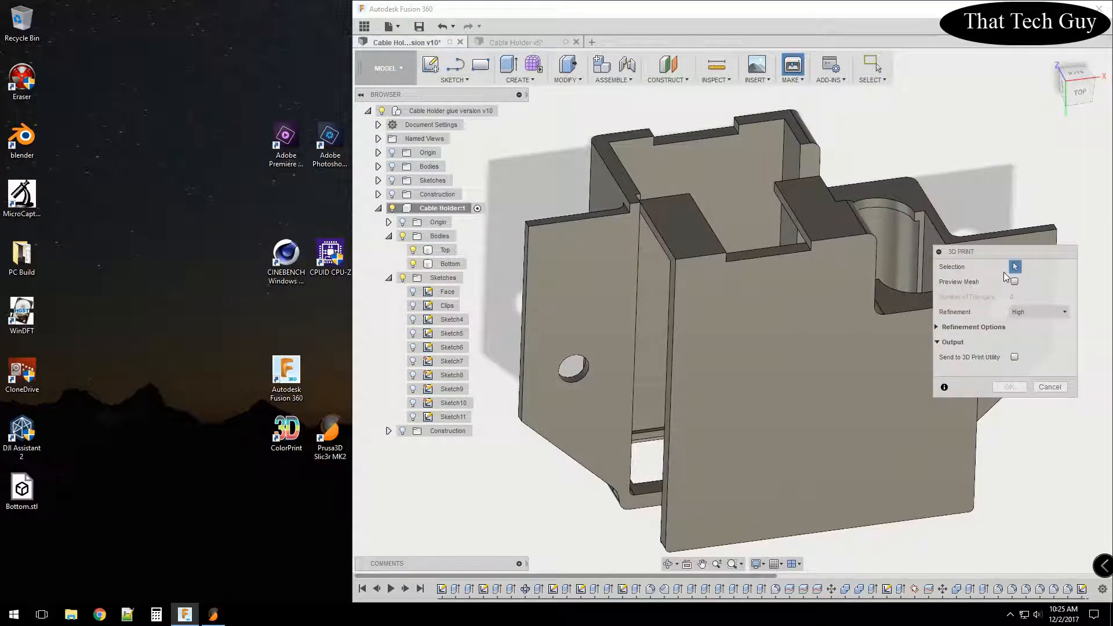
click(825, 370)
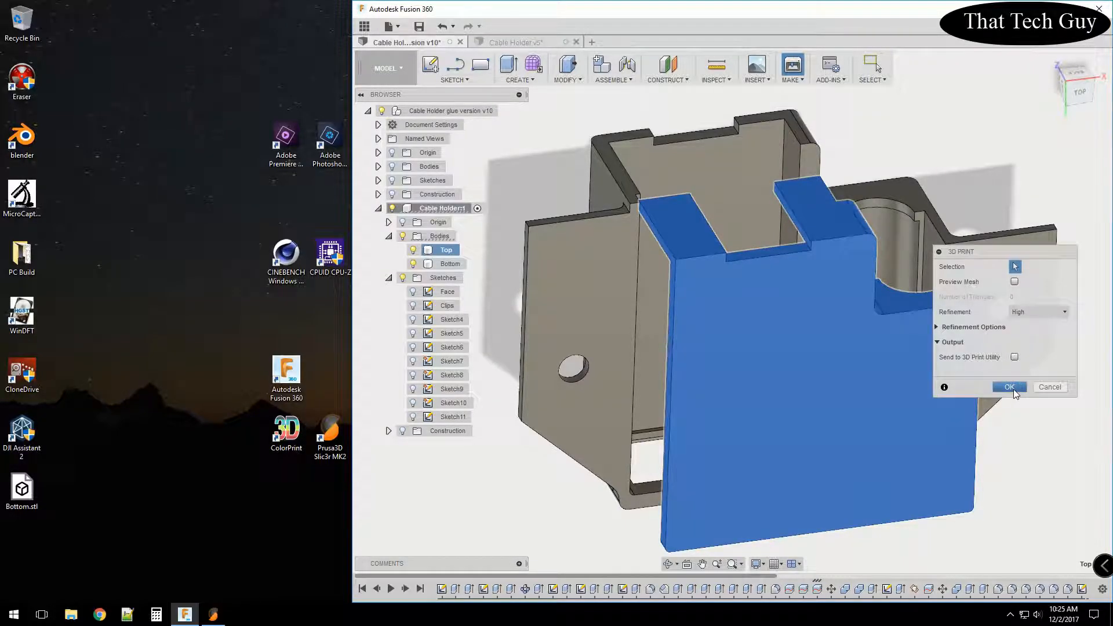
click(1013, 388)
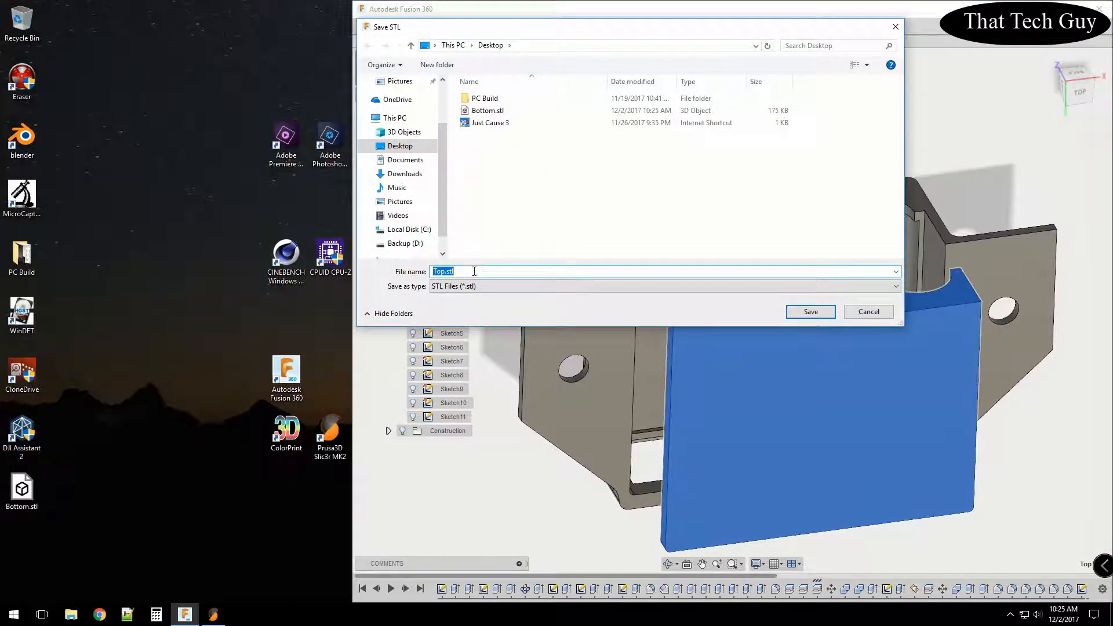
click(811, 311)
click(441, 263)
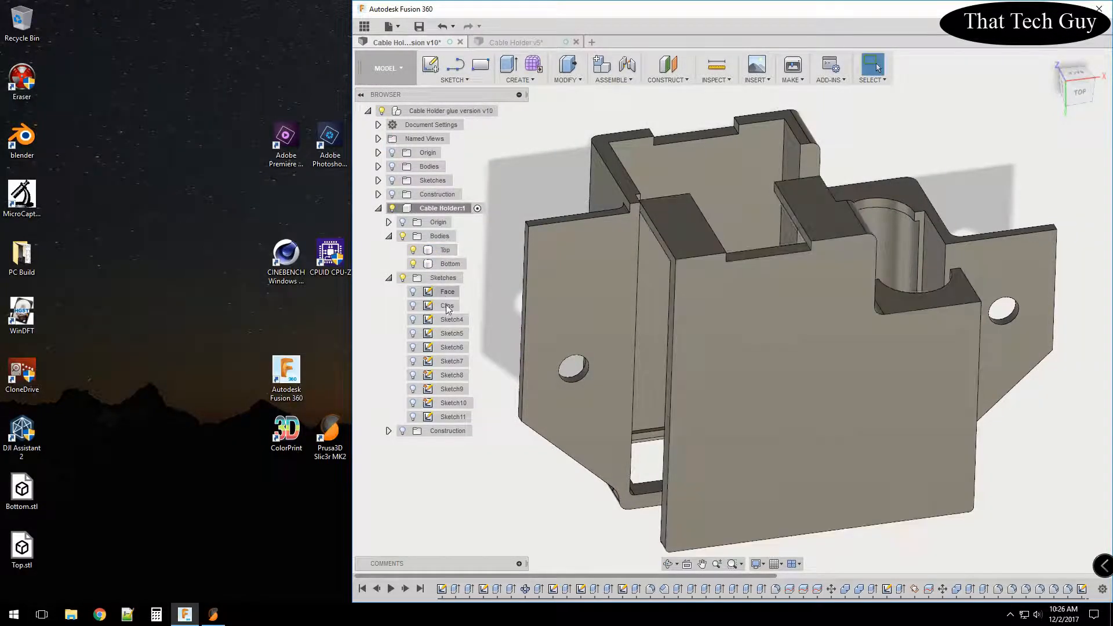
click(516, 394)
Open Slic3r Prusa Edition, load Bottom.stl and Top.stl from the Desktop onto the build plate, and return to Fusion 360.
click(323, 431)
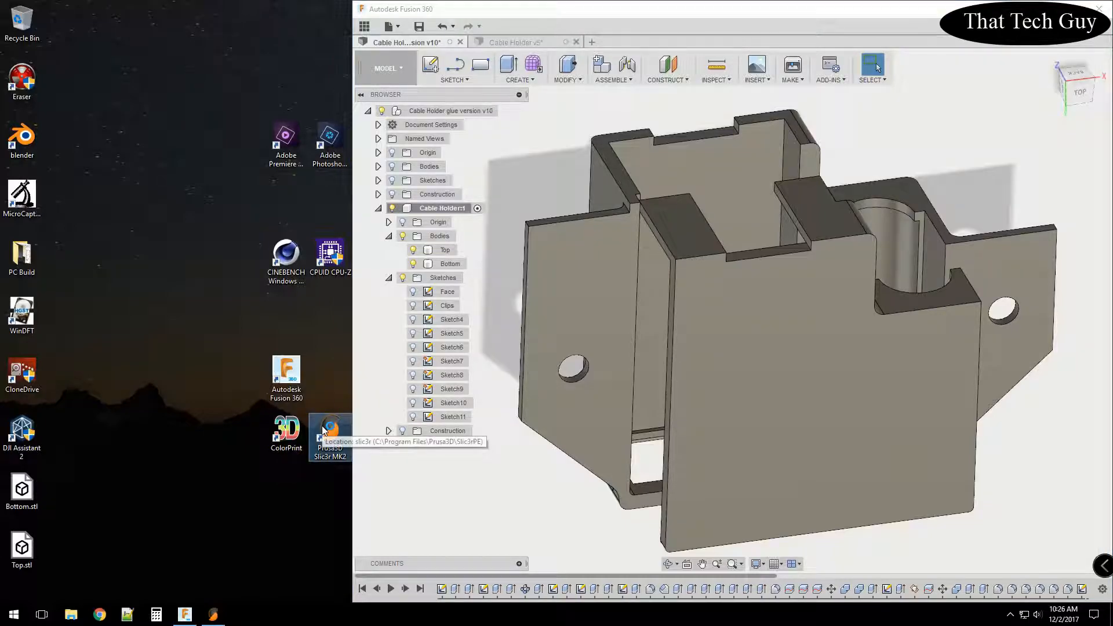
double_click(323, 430)
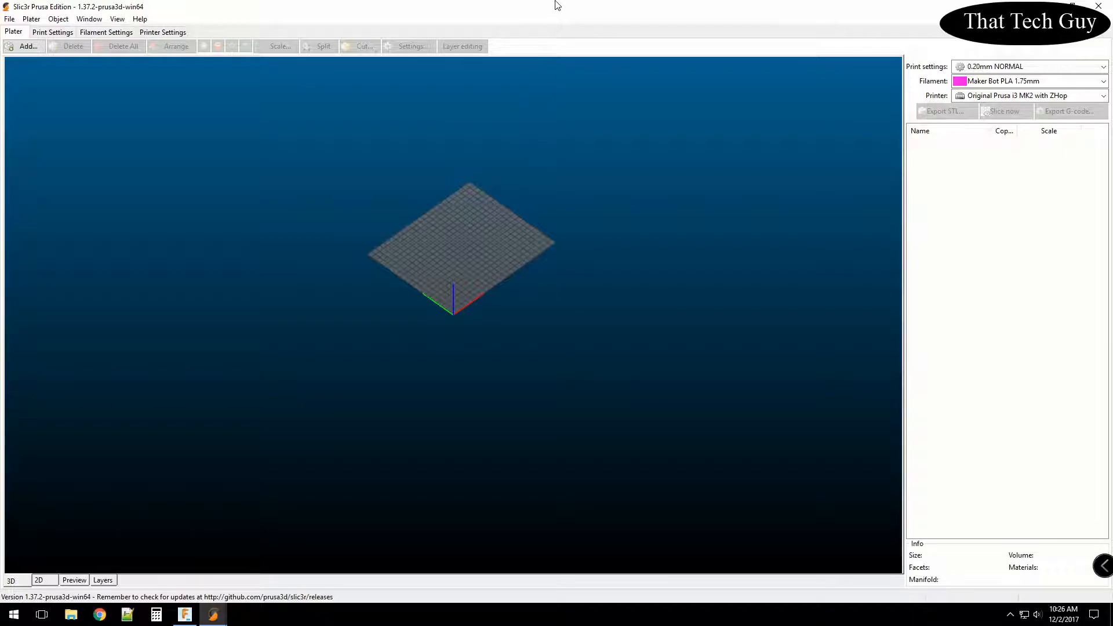
drag(628, 10, 732, 15)
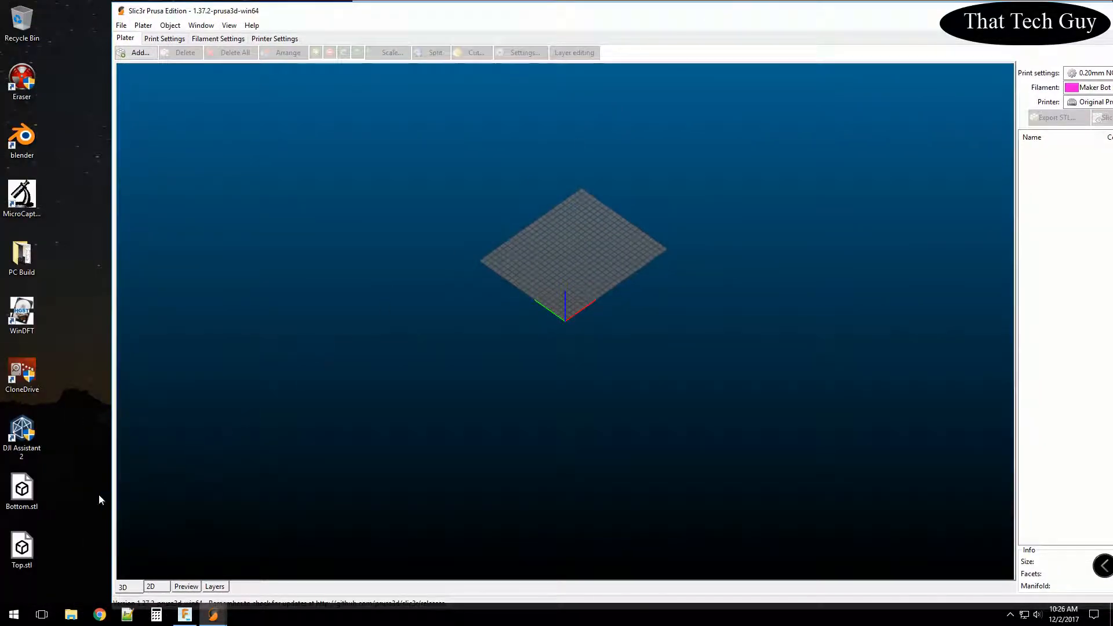
click(72, 553)
drag(55, 553, 545, 321)
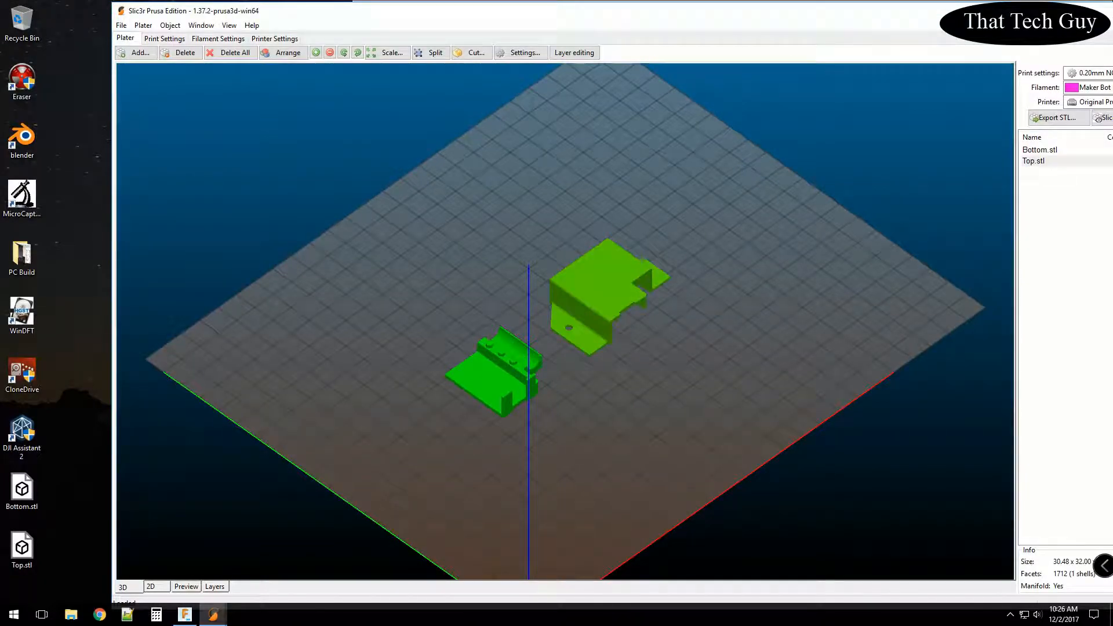
drag(886, 15, 713, 36)
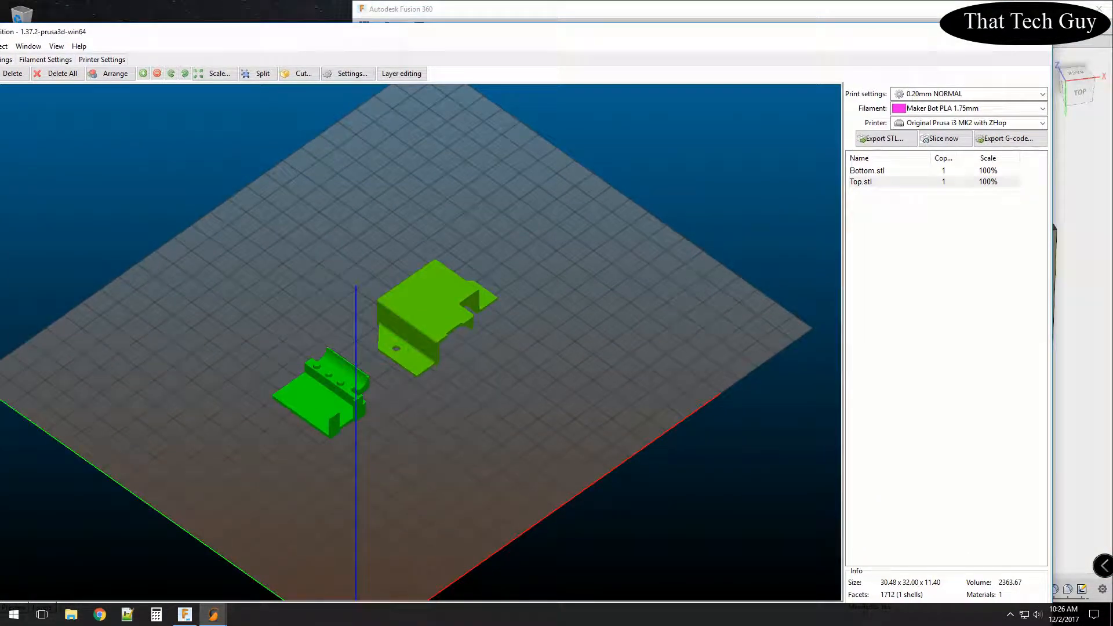
click(985, 32)
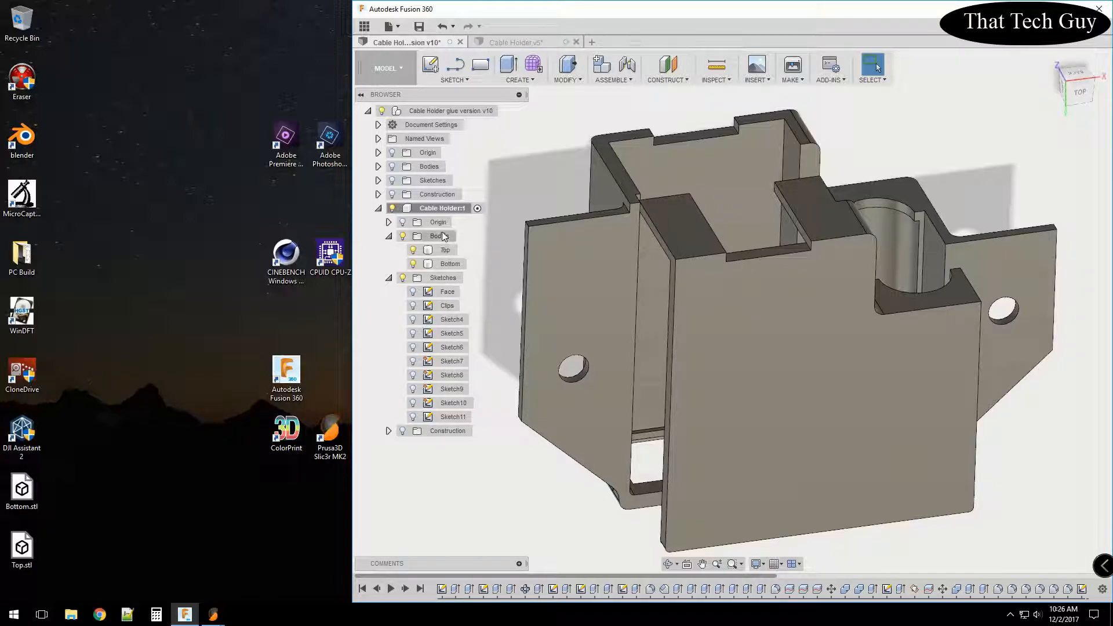
click(444, 209)
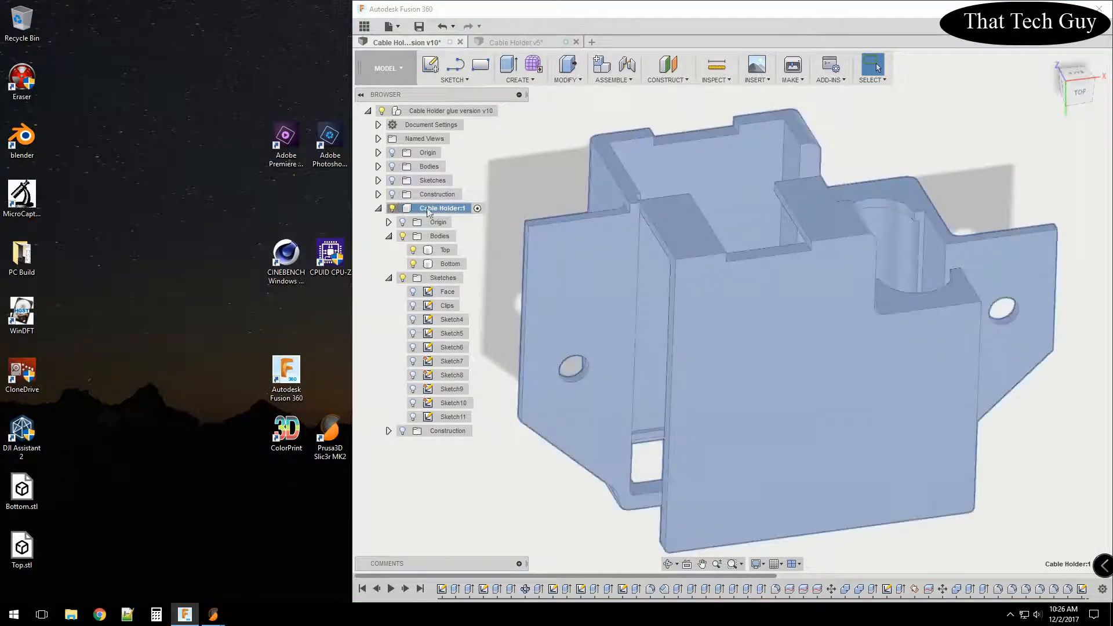
click(404, 30)
click(402, 200)
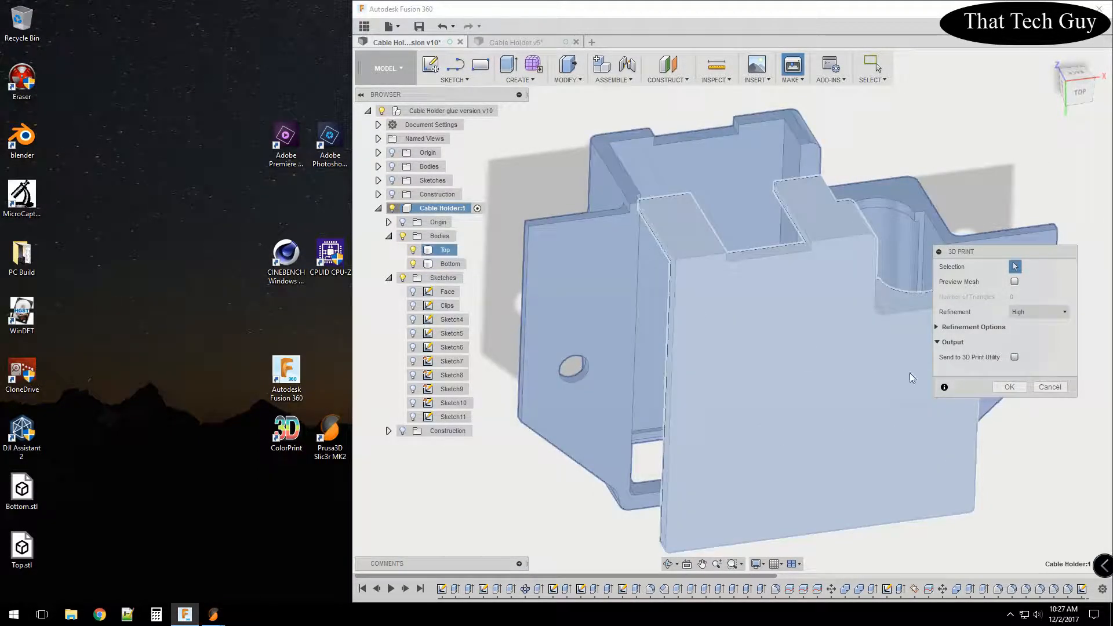
click(1050, 387)
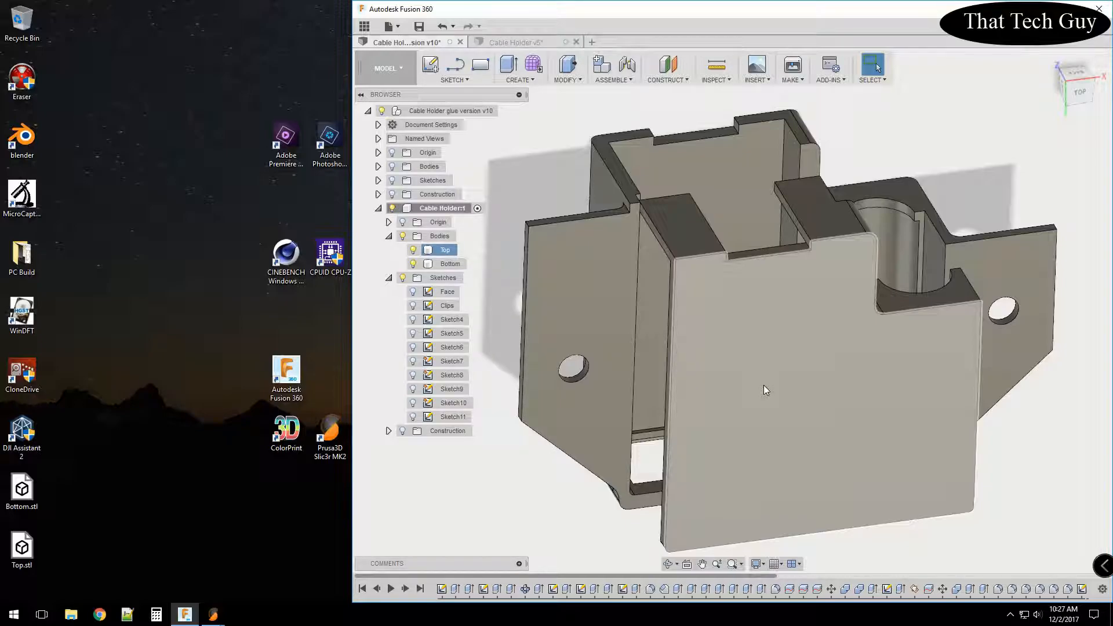
Switch to the Slic3r window with the sliced parts, examine their supports in the preview, and close it, discarding the unsaved print settings.
mouse_move(219, 622)
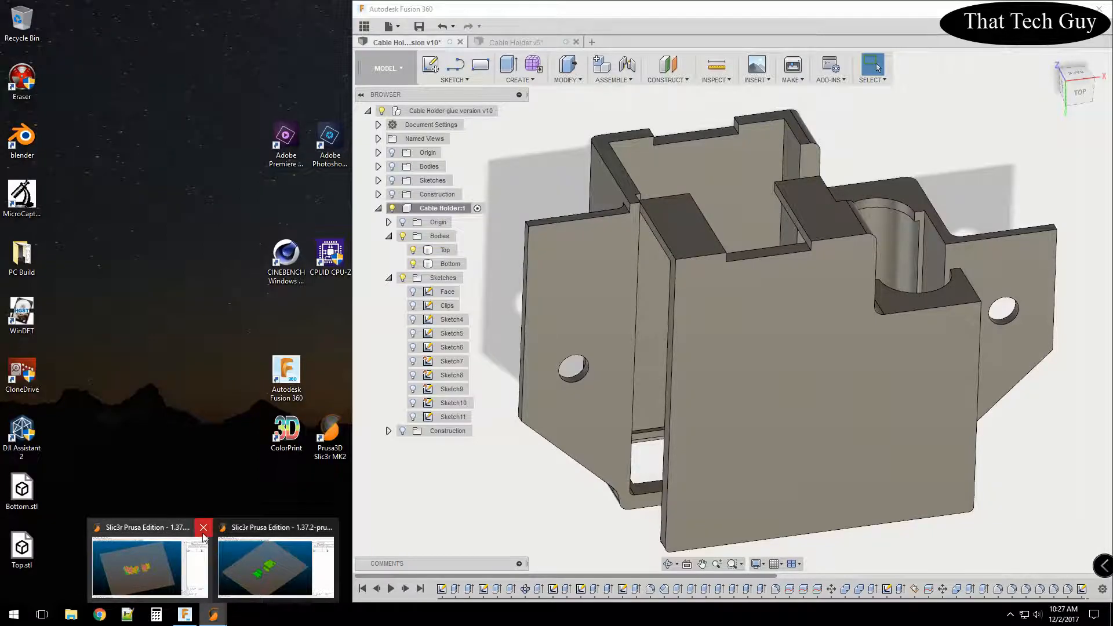
click(203, 560)
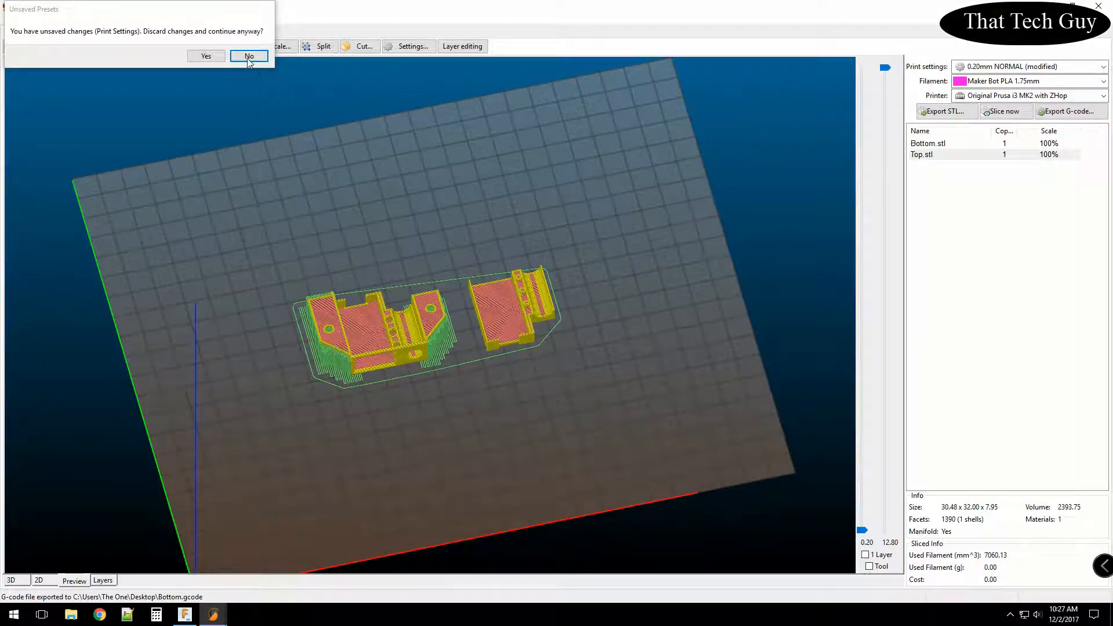
click(249, 56)
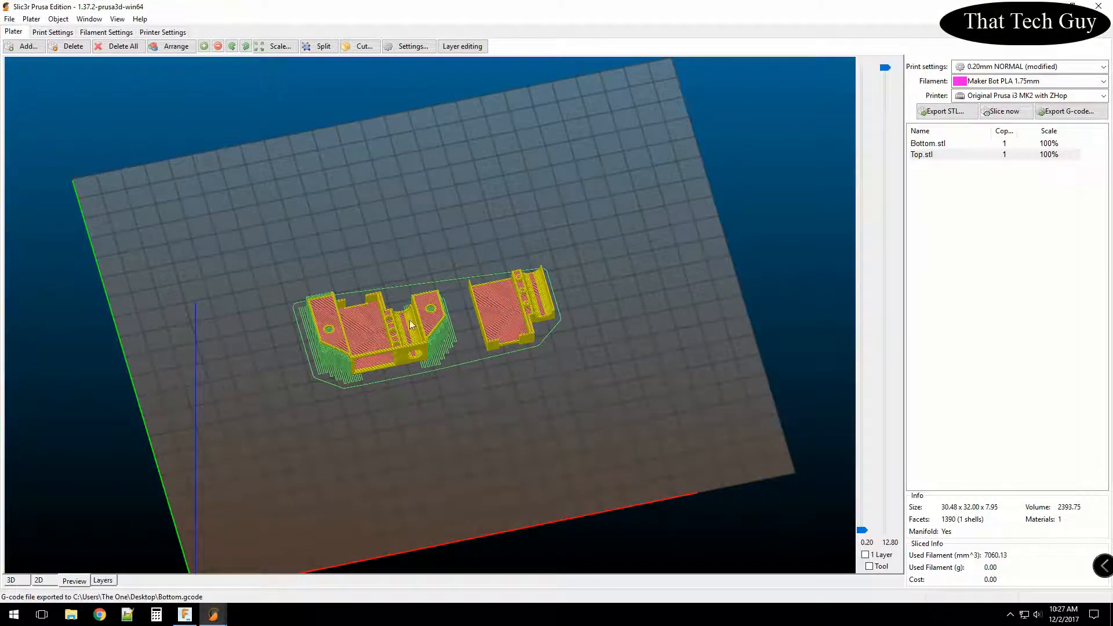
drag(754, 307, 443, 324)
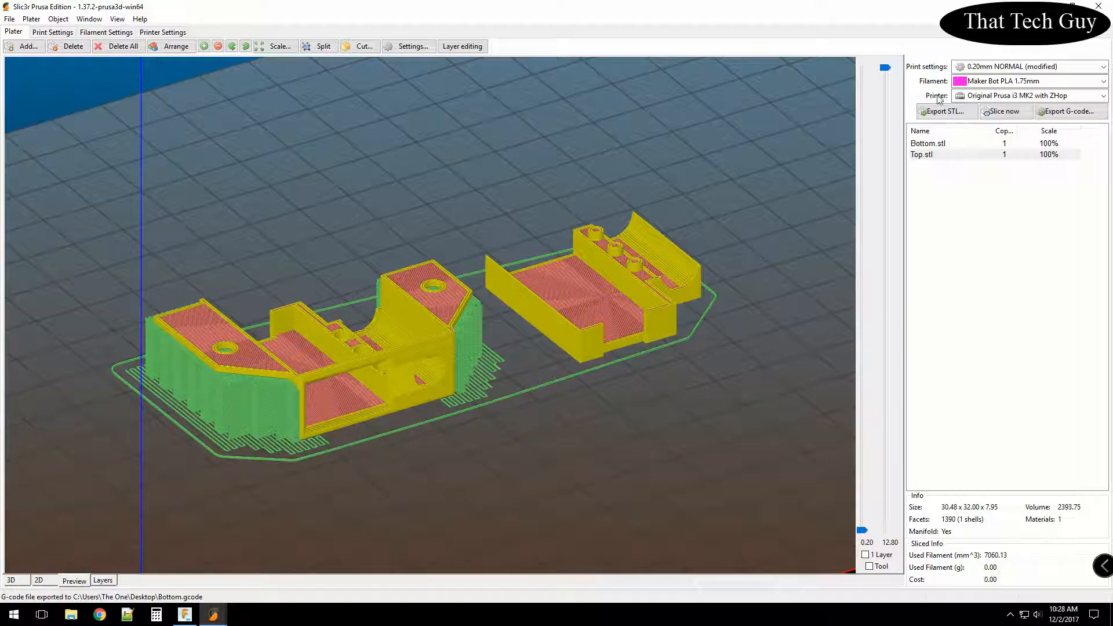
click(1098, 5)
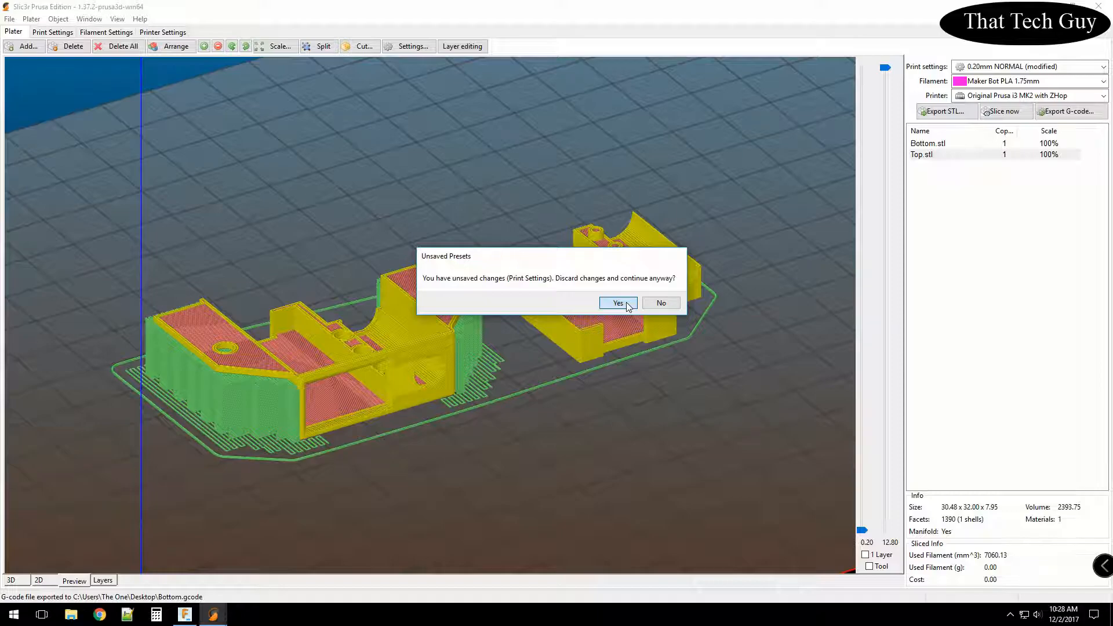
click(618, 303)
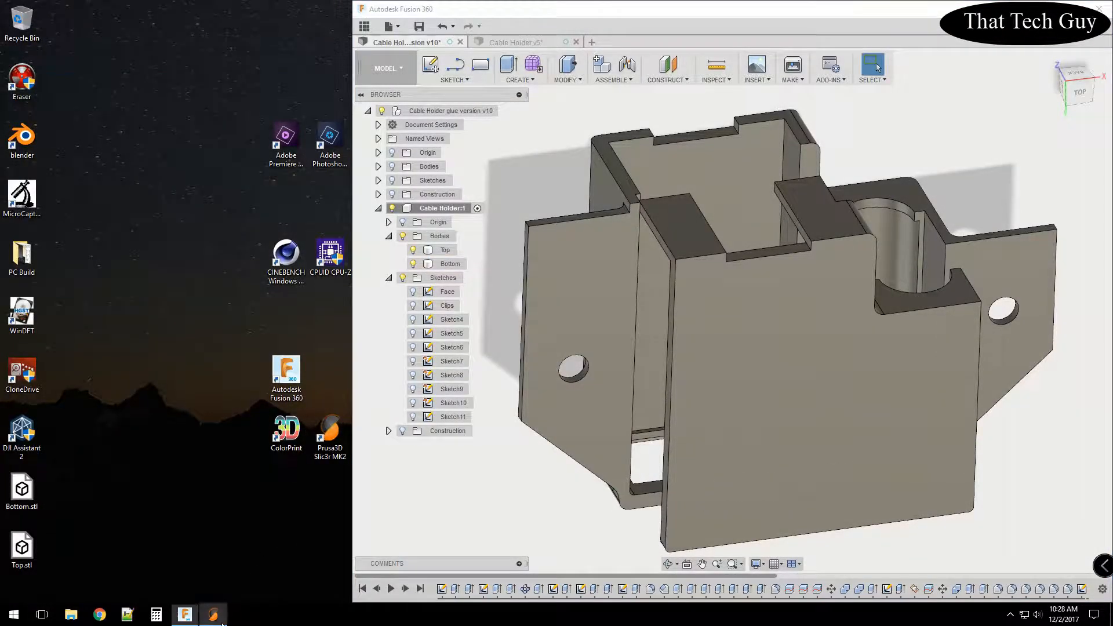
Switch to the Slic3r window with the newly loaded parts, maximize it, and rotate Bottom.stl 90 degrees around the X axis.
click(217, 619)
scroll(538, 360, up, 2)
mouse_move(635, 386)
mouse_down()
mouse_move(596, 395)
mouse_move(616, 375)
mouse_move(663, 383)
mouse_move(598, 407)
mouse_move(620, 390)
mouse_up()
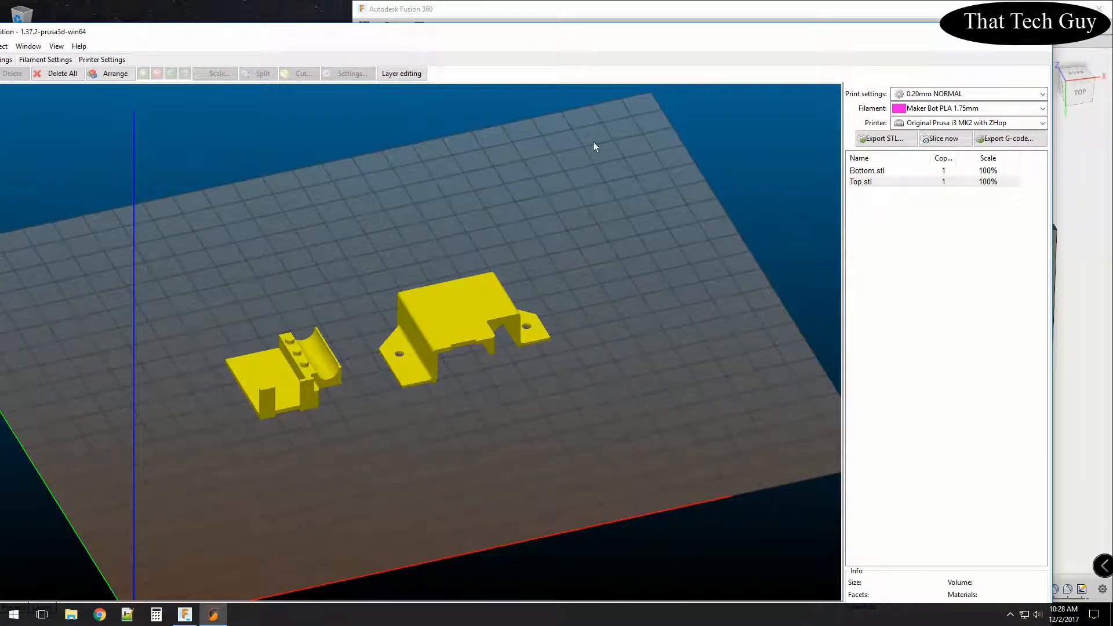
double_click(621, 34)
click(542, 287)
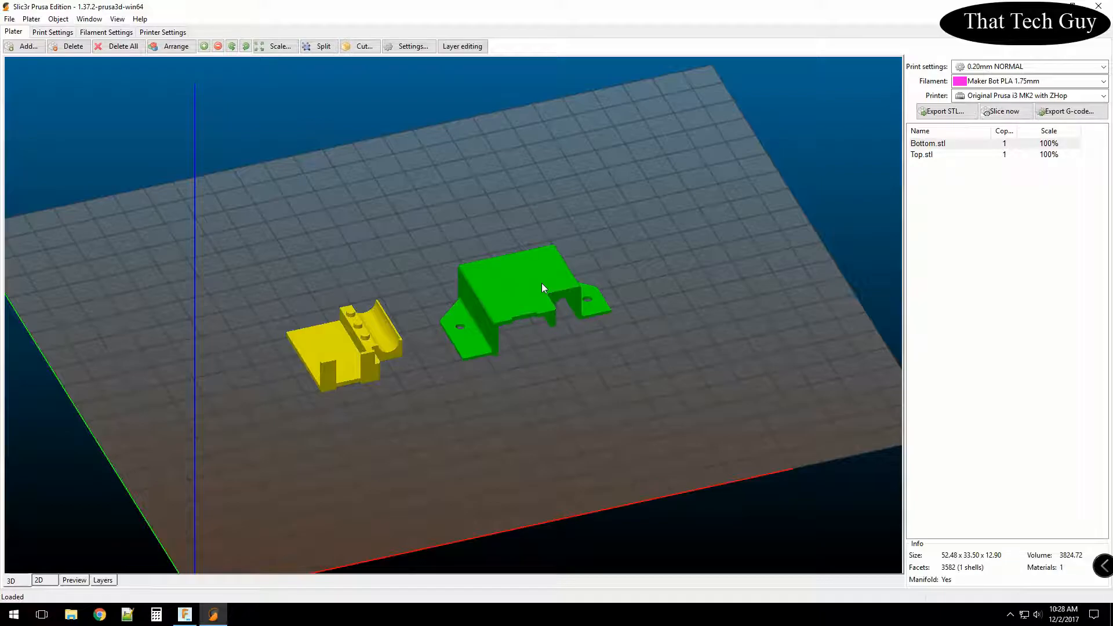
right_click(543, 287)
mouse_move(585, 372)
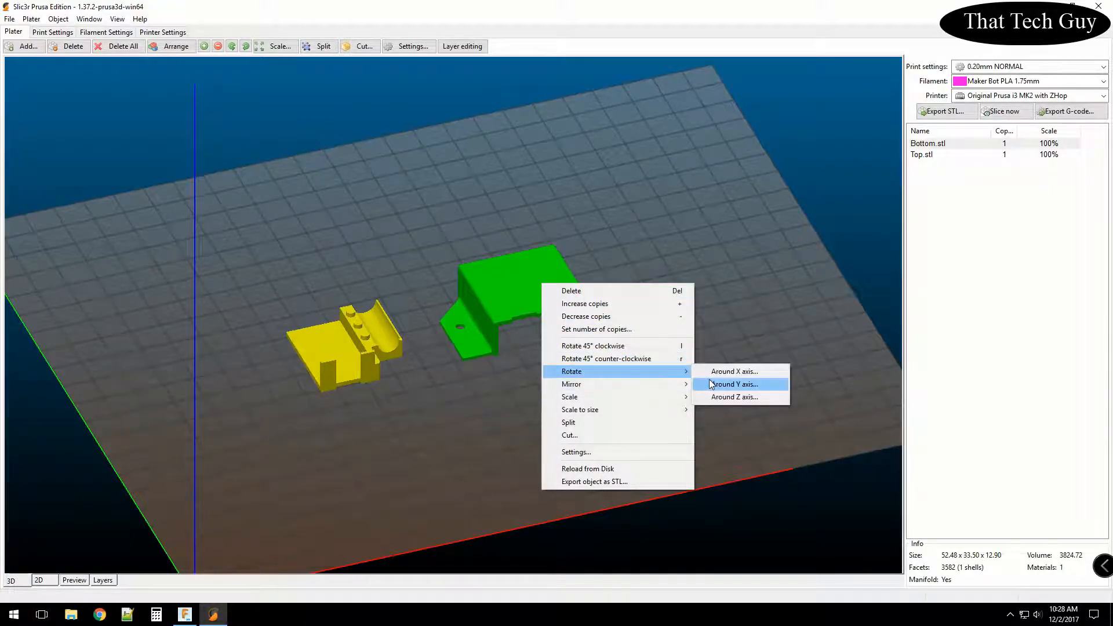
click(734, 371)
text(90)
key(Return)
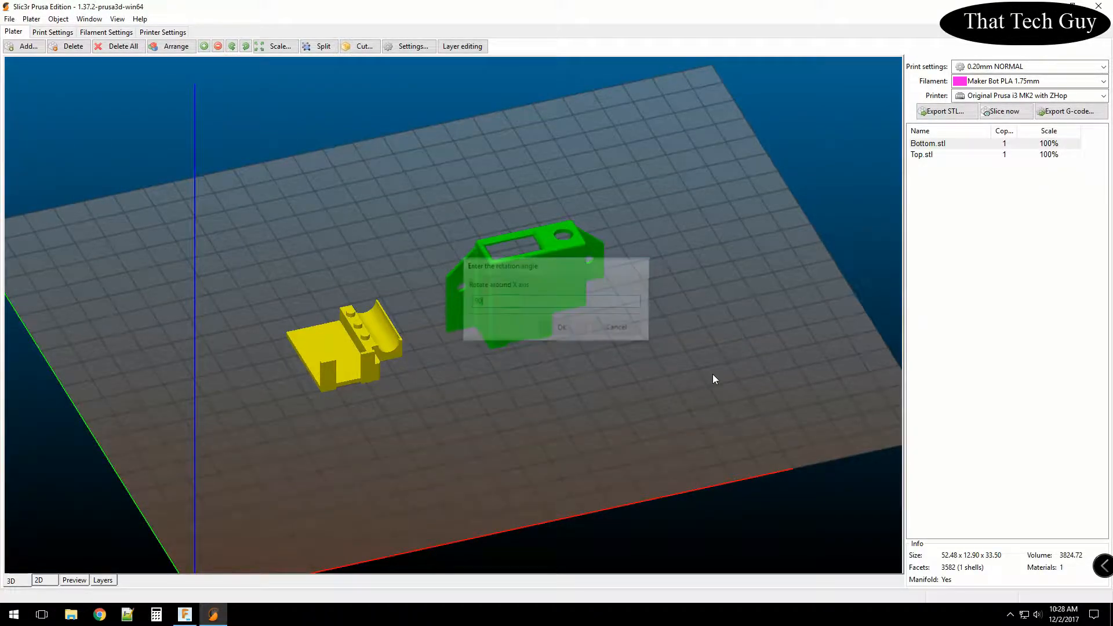
Rotate the larger part with the mounting tabs 180 degrees around the X axis and deselect it.
right_click(552, 271)
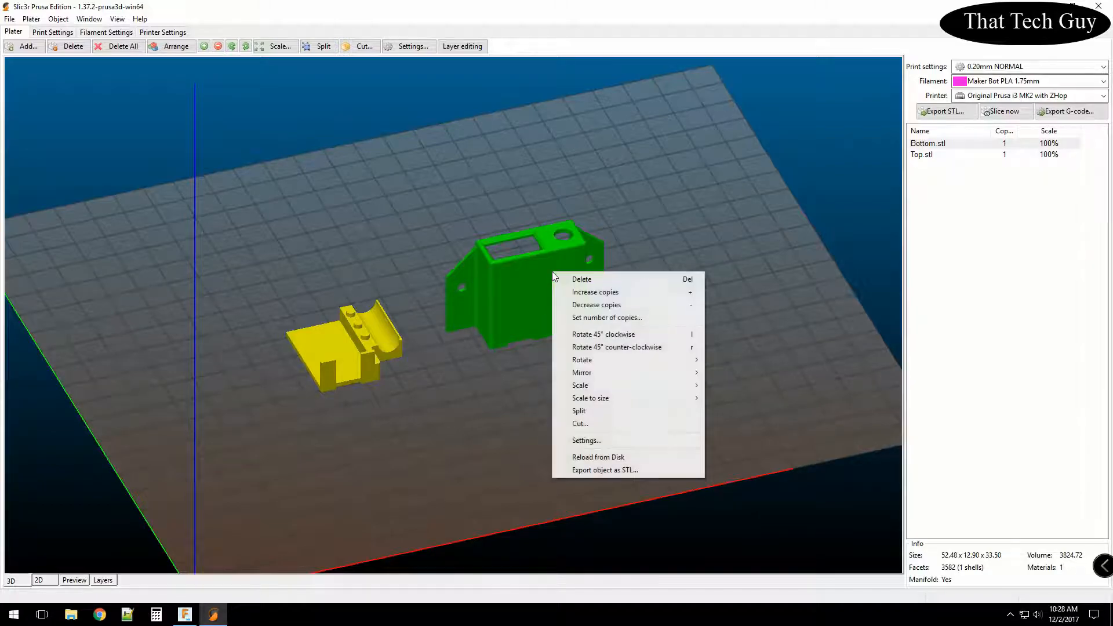
mouse_move(595, 359)
click(725, 362)
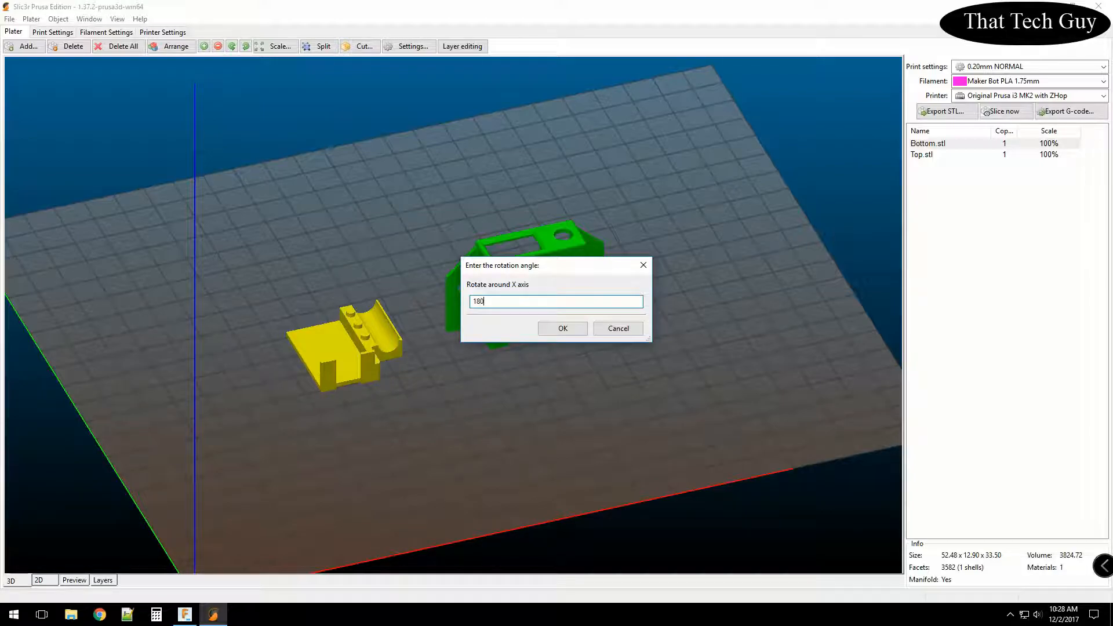
key(Return)
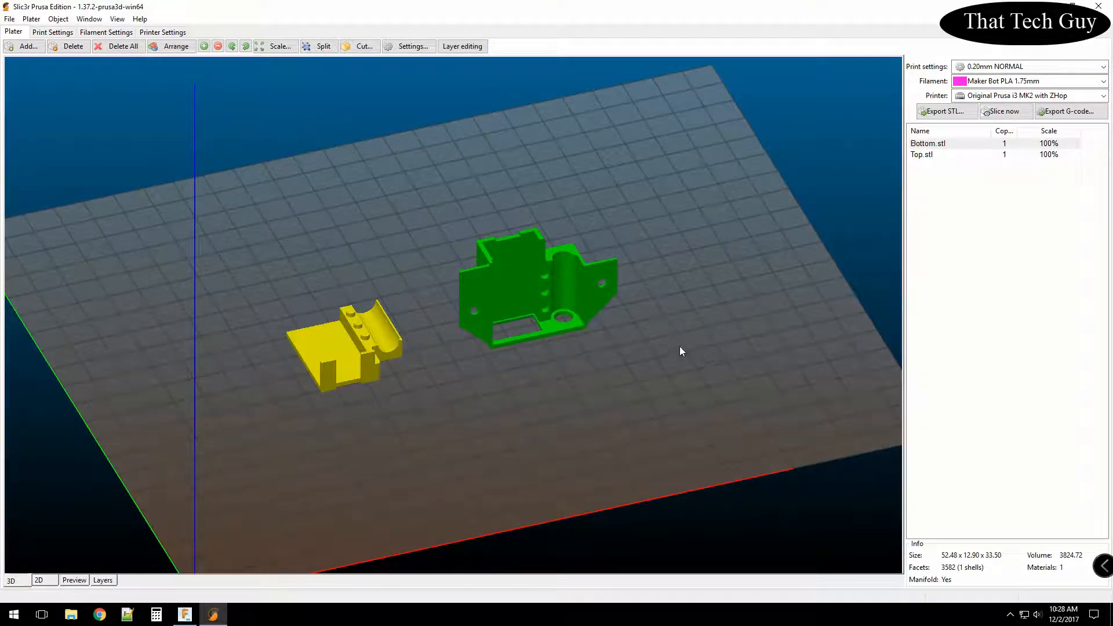
drag(659, 347, 653, 360)
drag(507, 405, 497, 363)
click(411, 351)
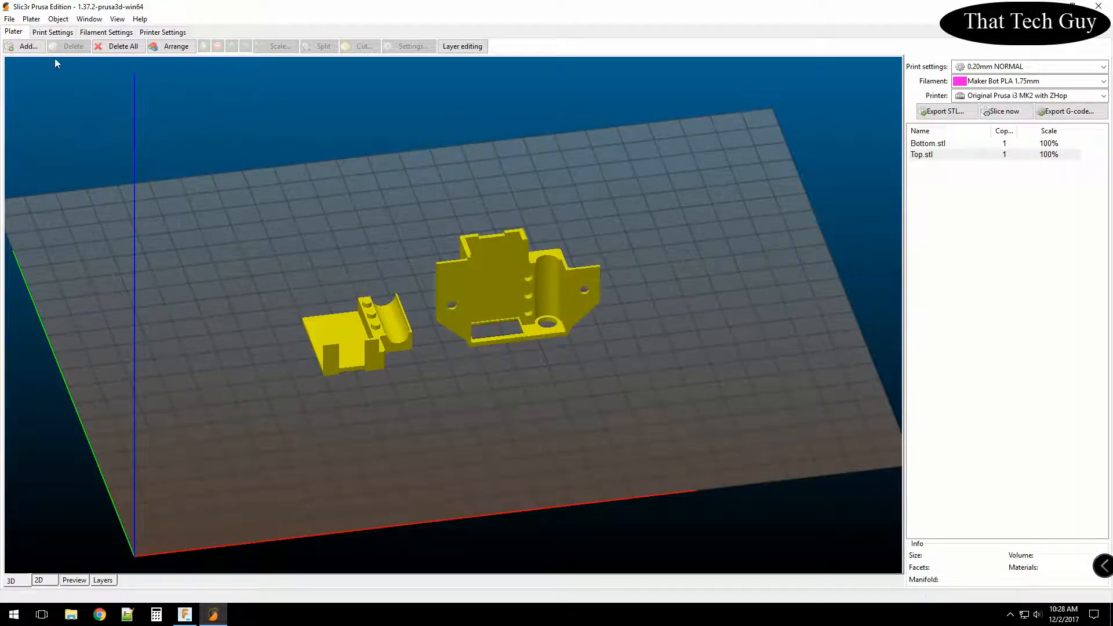
Set the print's fill density to 10% and review the skirt and brim and support material settings.
click(48, 33)
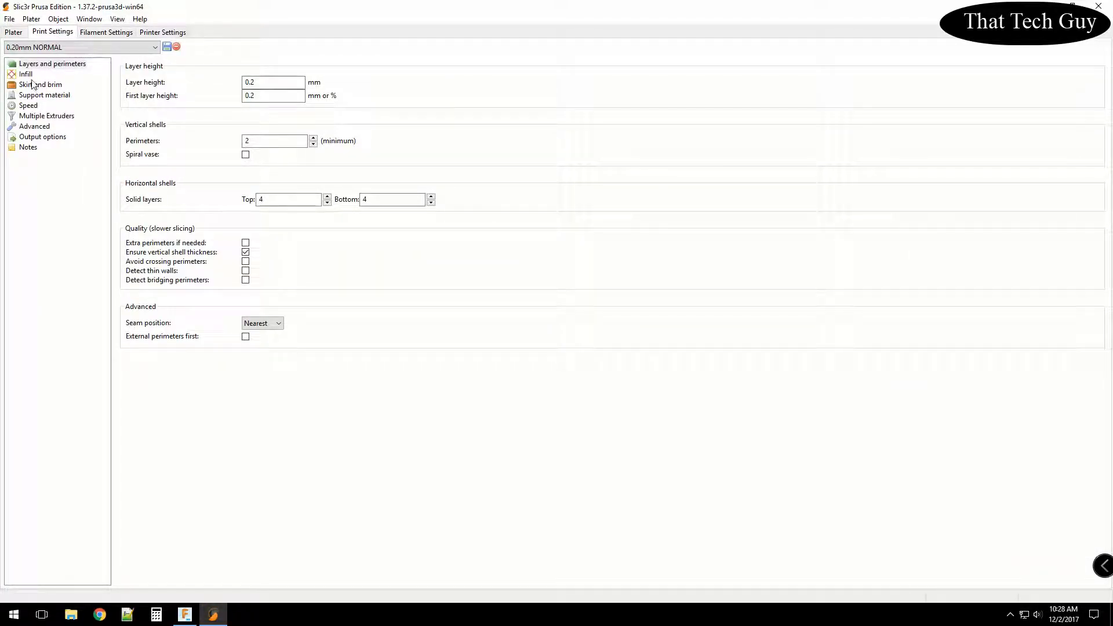
click(25, 75)
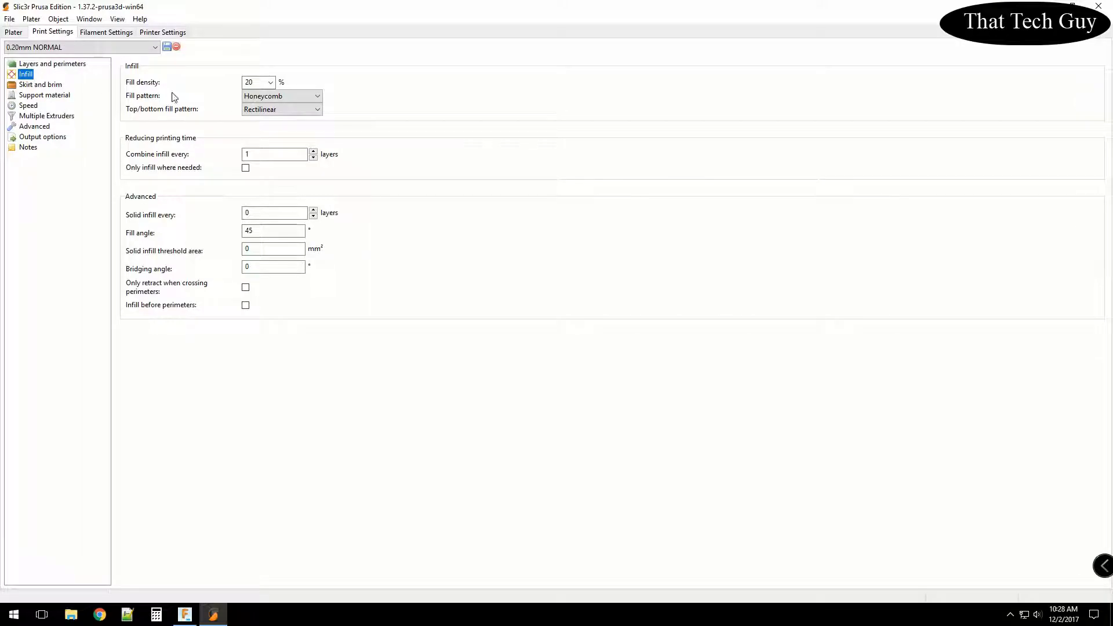
click(270, 83)
click(249, 112)
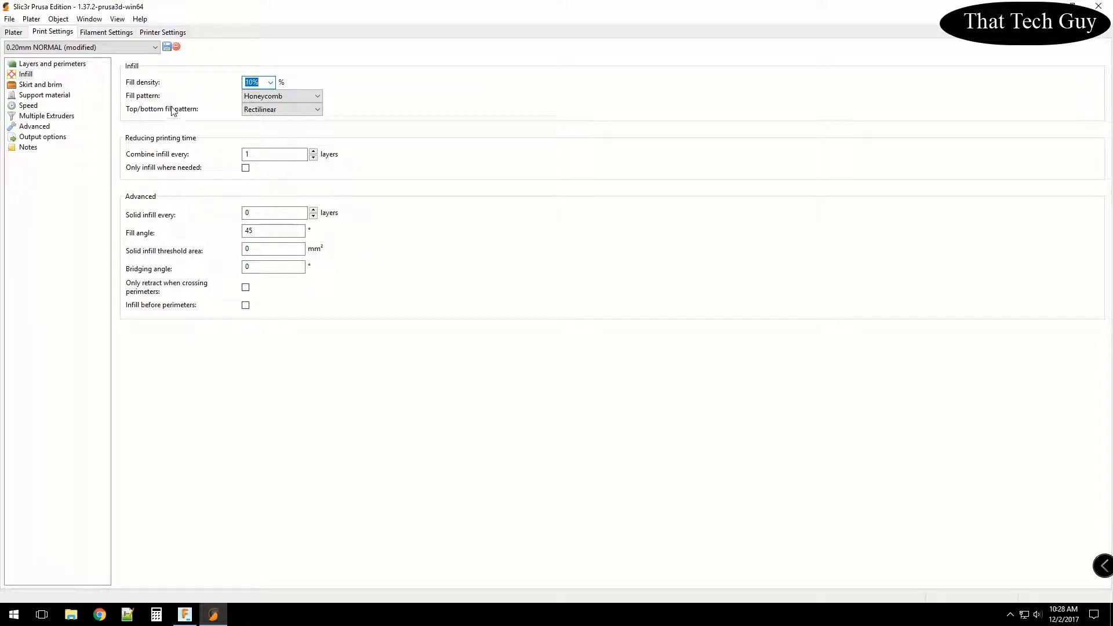
click(38, 85)
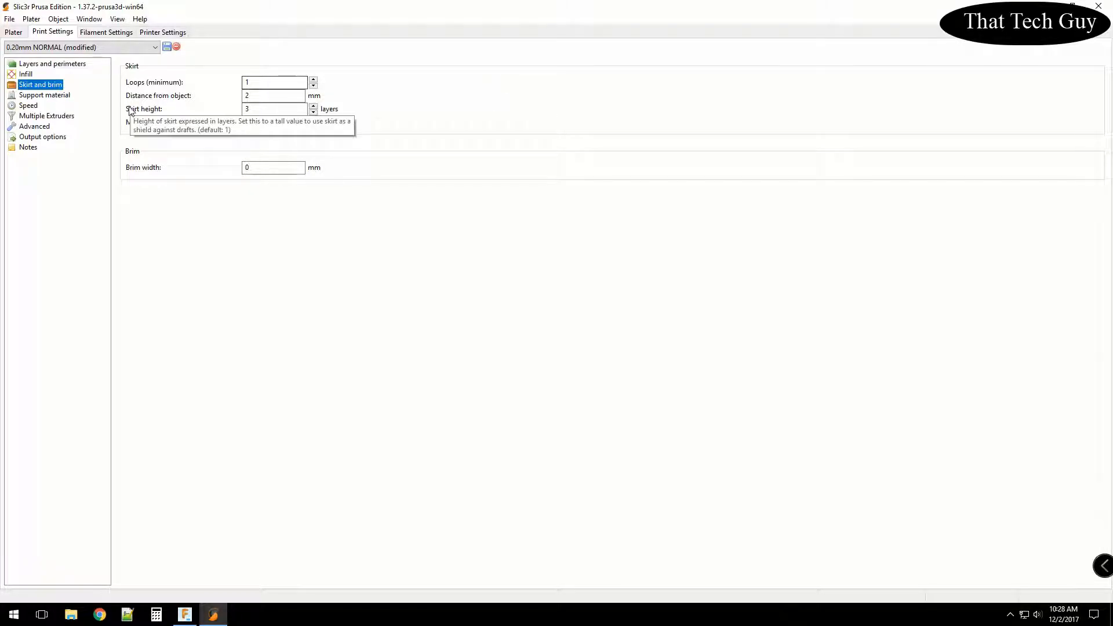
click(65, 97)
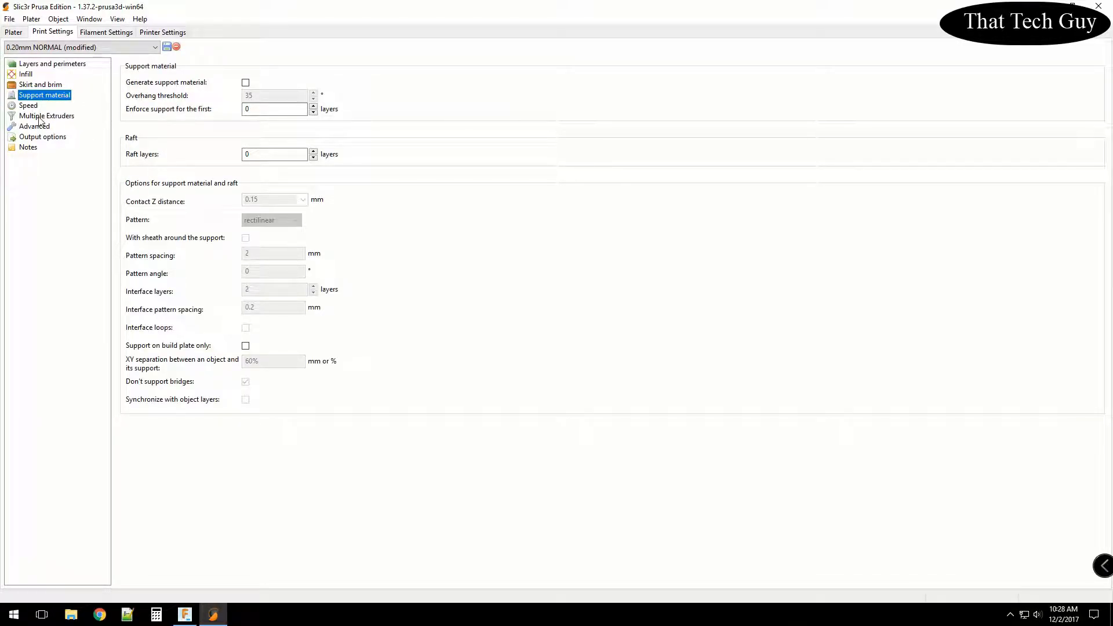
Slice both parts on the build plate and examine the toolpath preview from above and below.
click(16, 35)
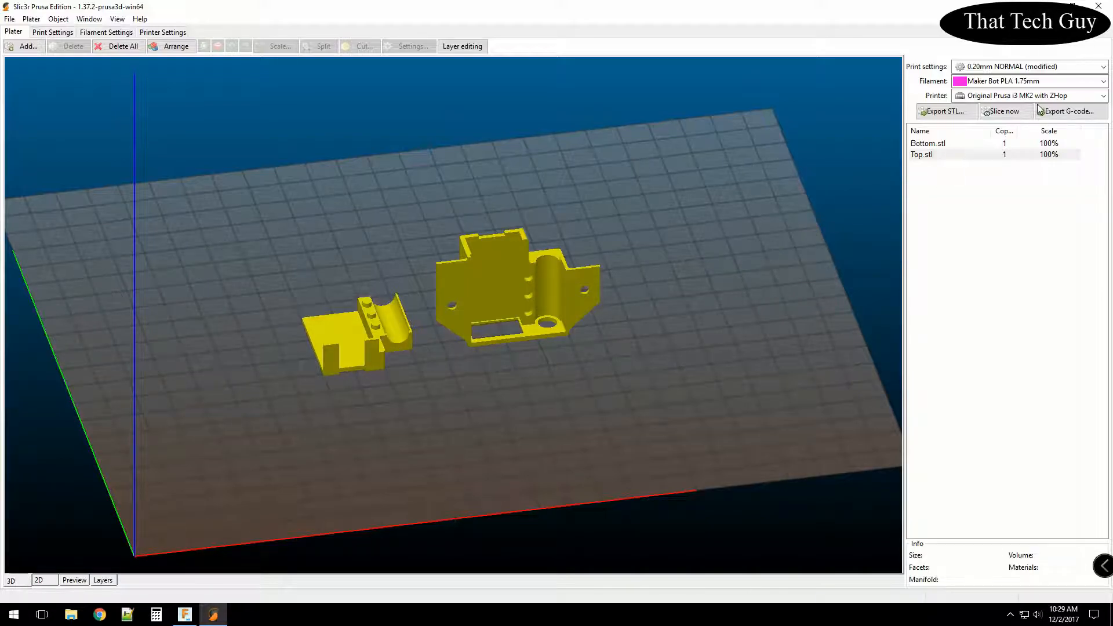
click(1005, 114)
scroll(520, 401, up, 2)
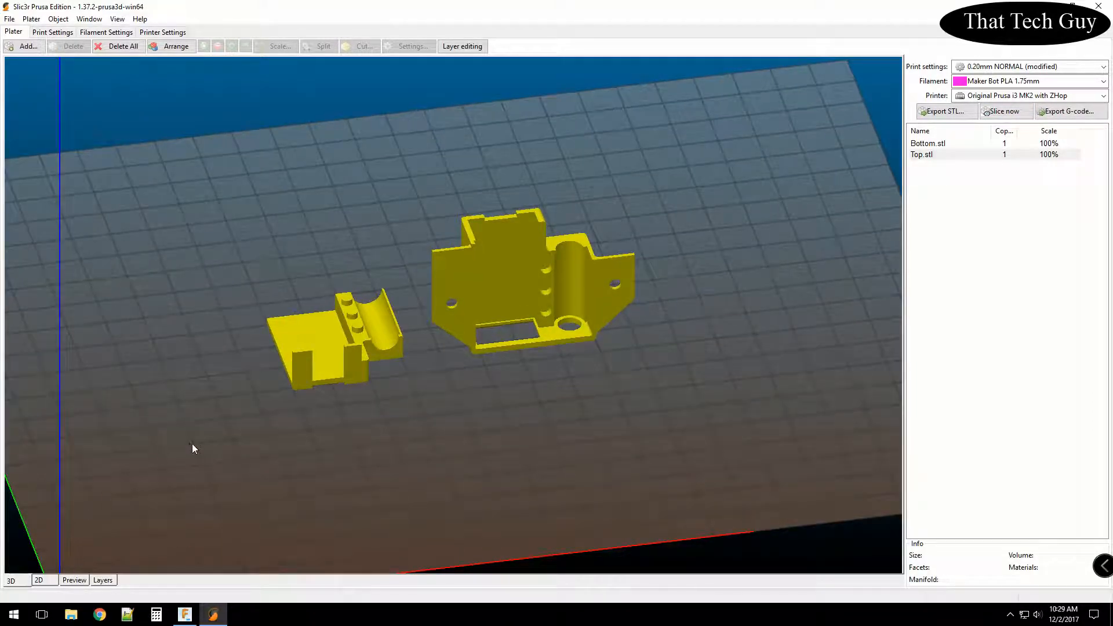
click(74, 580)
scroll(401, 388, up, 4)
scroll(574, 344, up, 1)
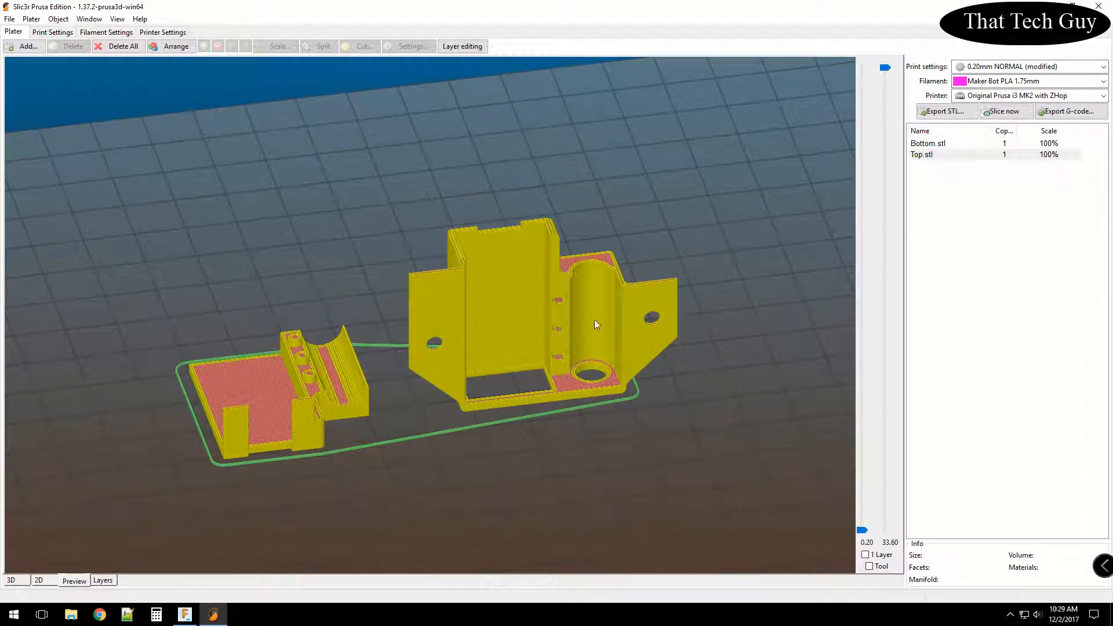
drag(885, 68, 849, 46)
drag(763, 165, 631, 320)
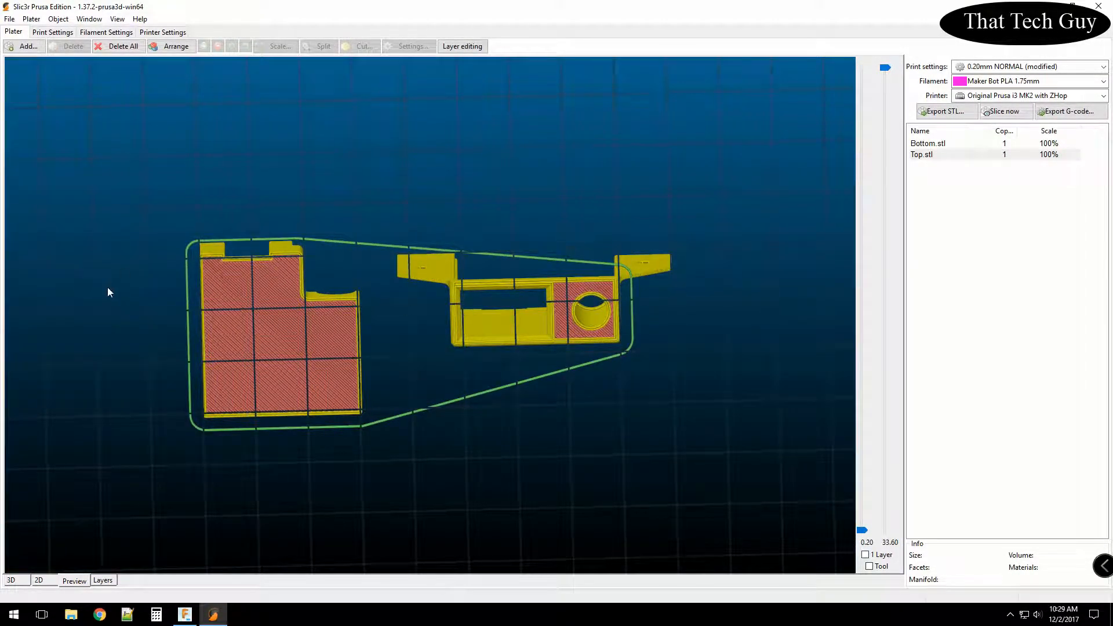
Set the top/bottom fill pattern to Octagram Spiral in the infill print settings.
click(52, 32)
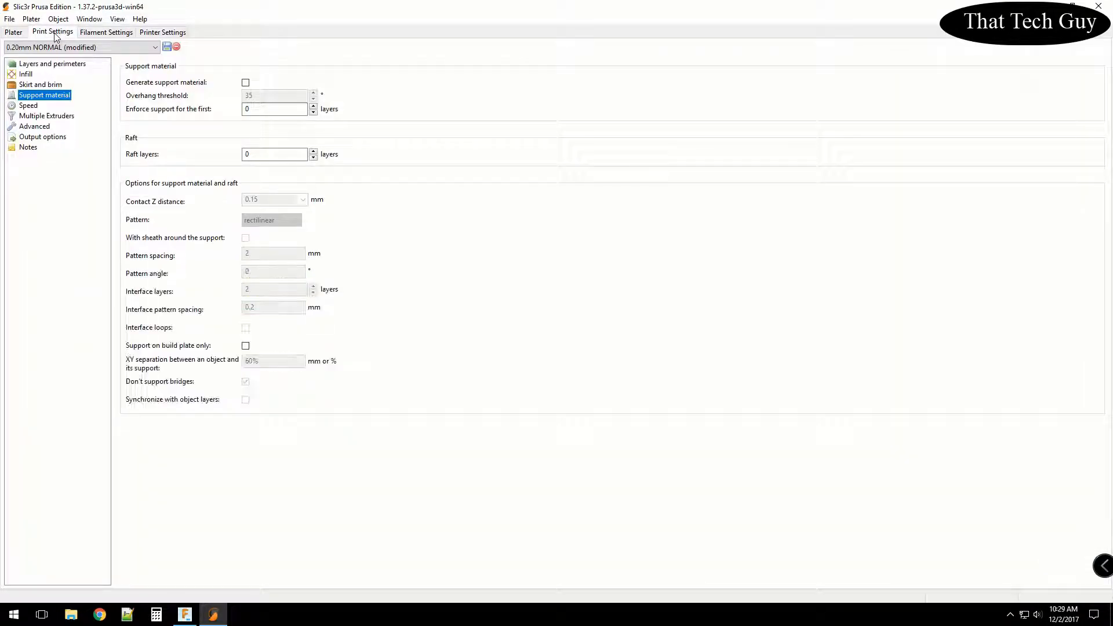
click(33, 65)
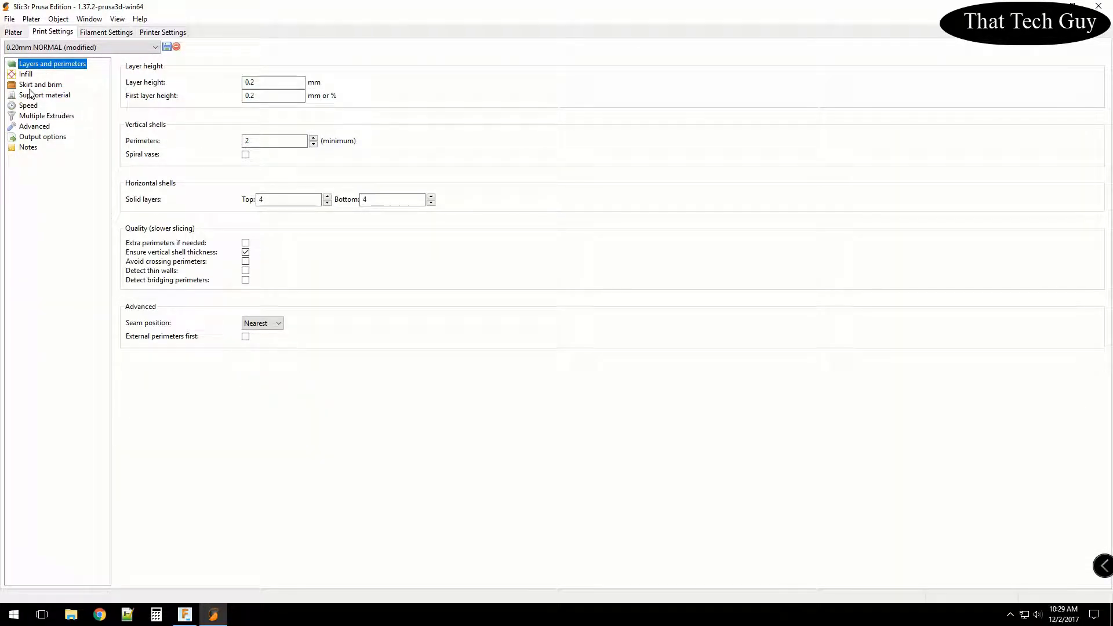
click(27, 75)
click(247, 110)
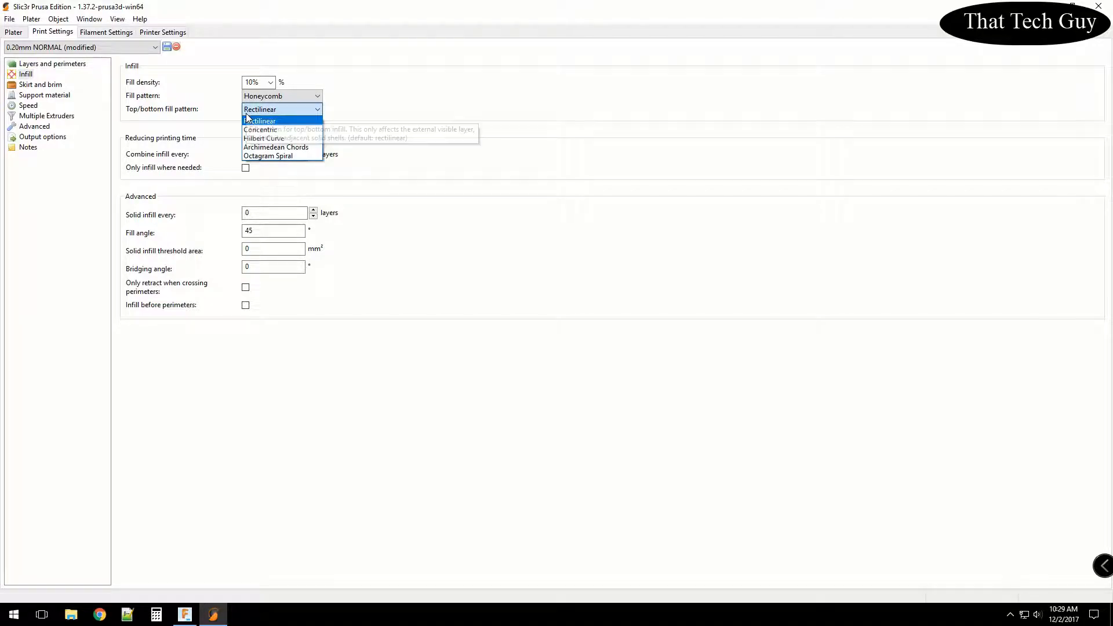
click(278, 156)
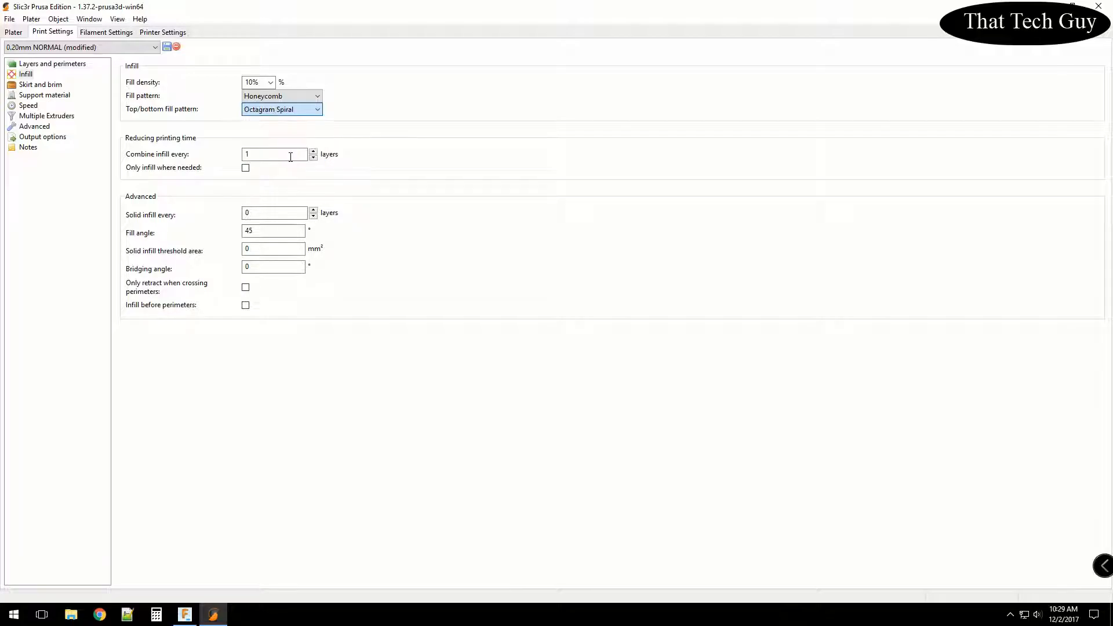
Reslice both parts and examine the new surface fill pattern and the layers in the preview from several angles.
click(16, 33)
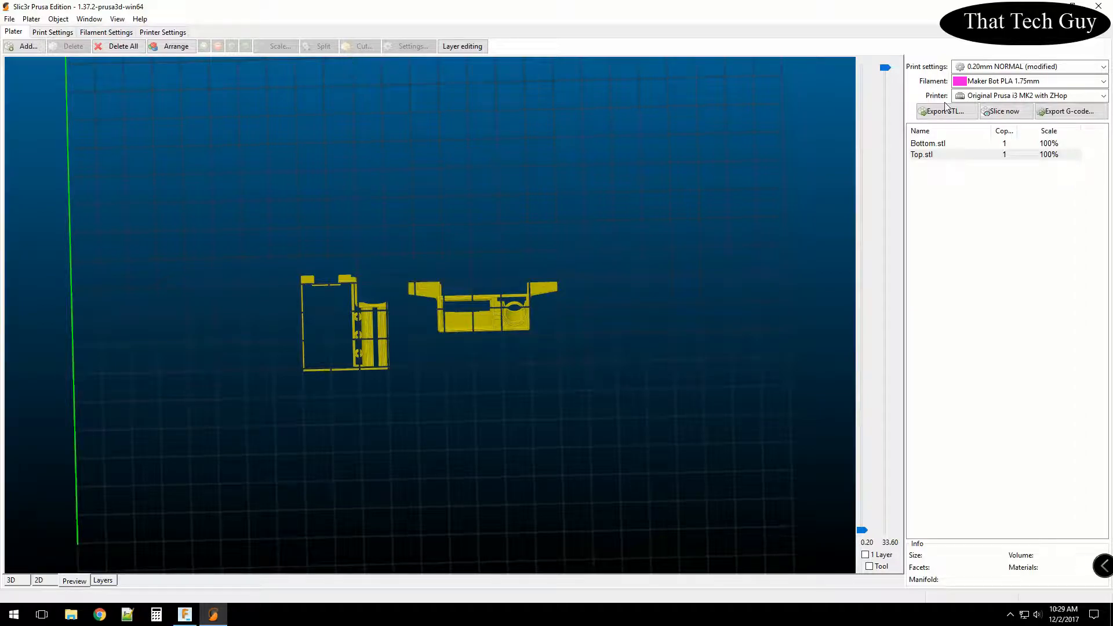
click(1006, 111)
drag(713, 234, 674, 210)
scroll(563, 292, up, 5)
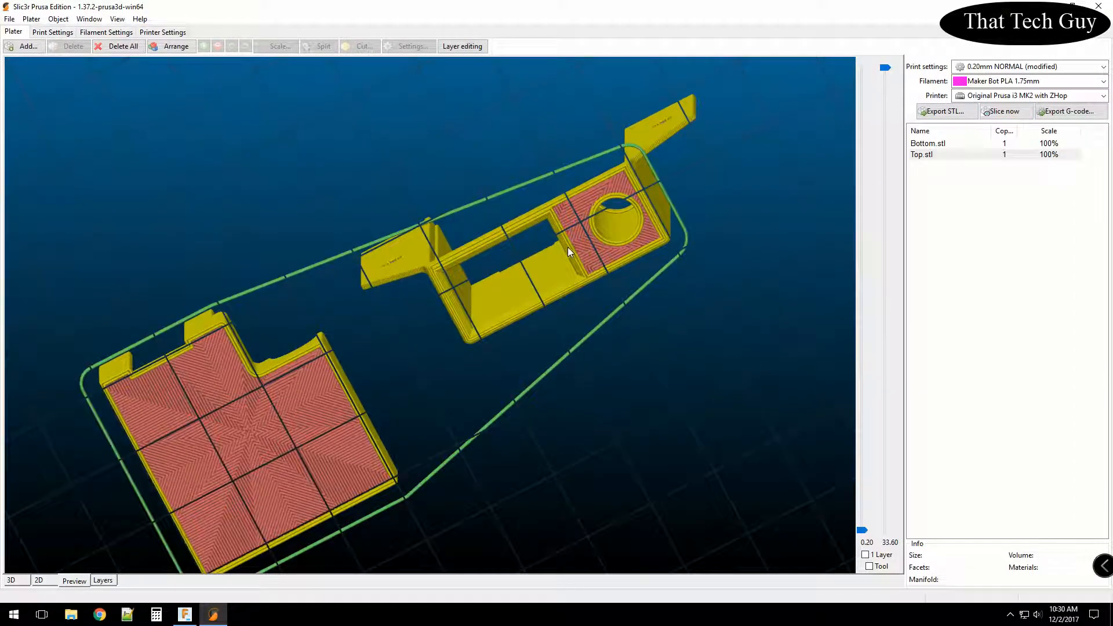
scroll(565, 251, up, 1)
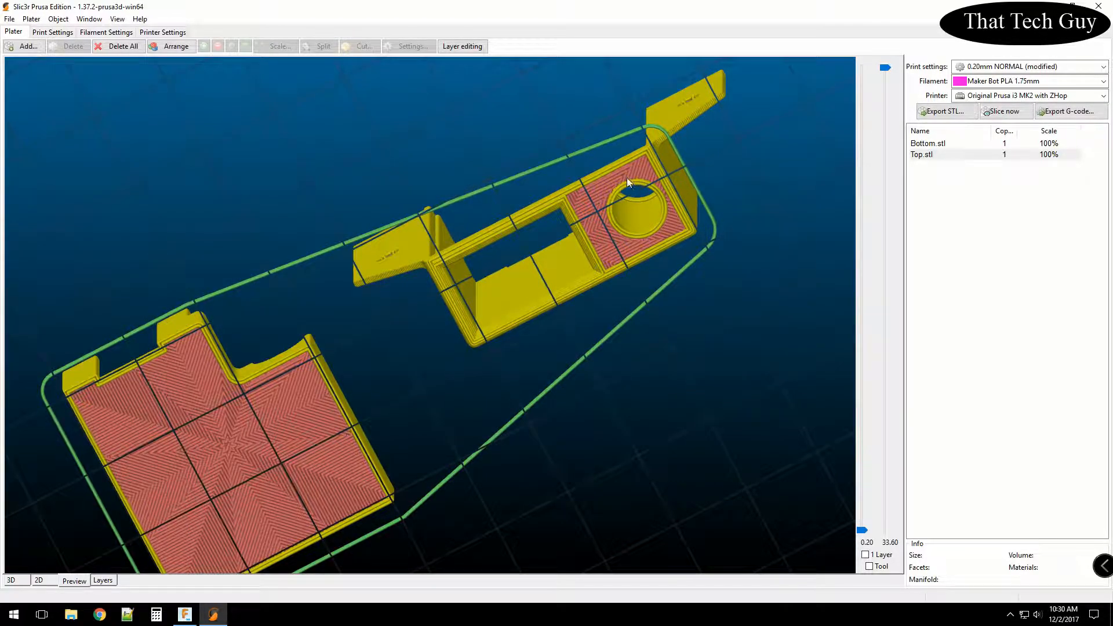
mouse_move(520, 225)
mouse_down()
mouse_move(539, 241)
mouse_move(520, 234)
mouse_up()
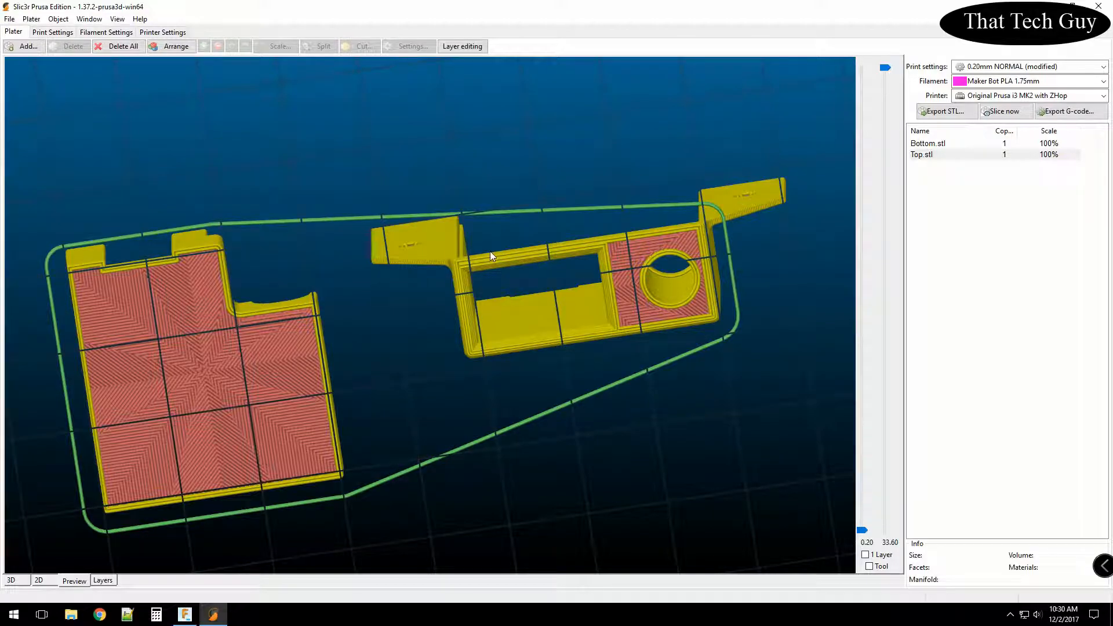
drag(491, 255, 566, 356)
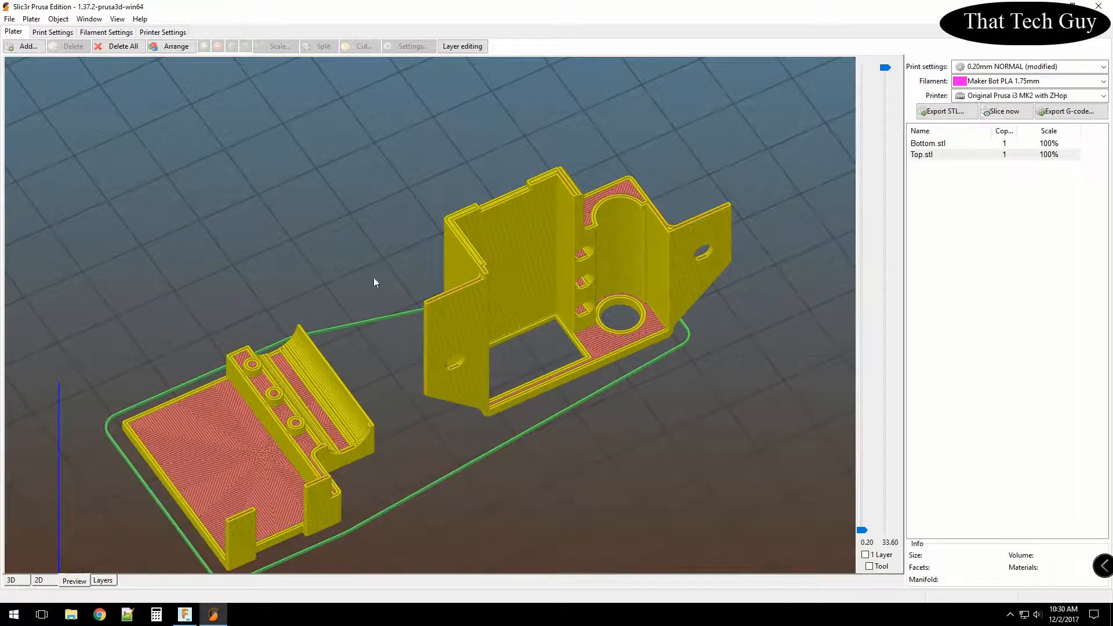
drag(885, 68, 875, 46)
drag(441, 409, 506, 446)
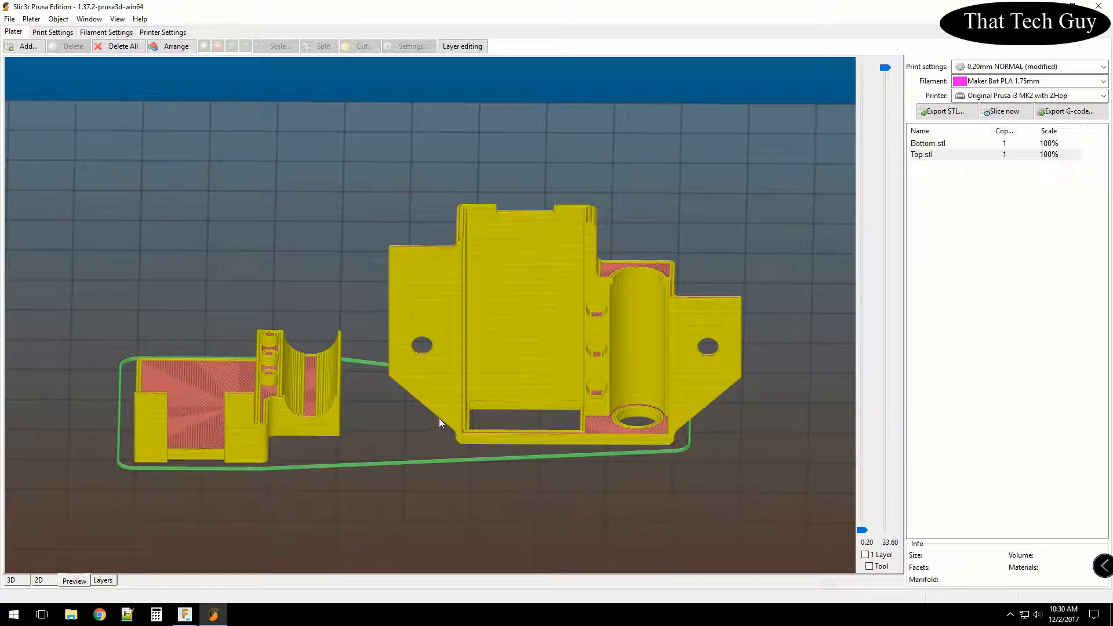
drag(644, 418, 664, 477)
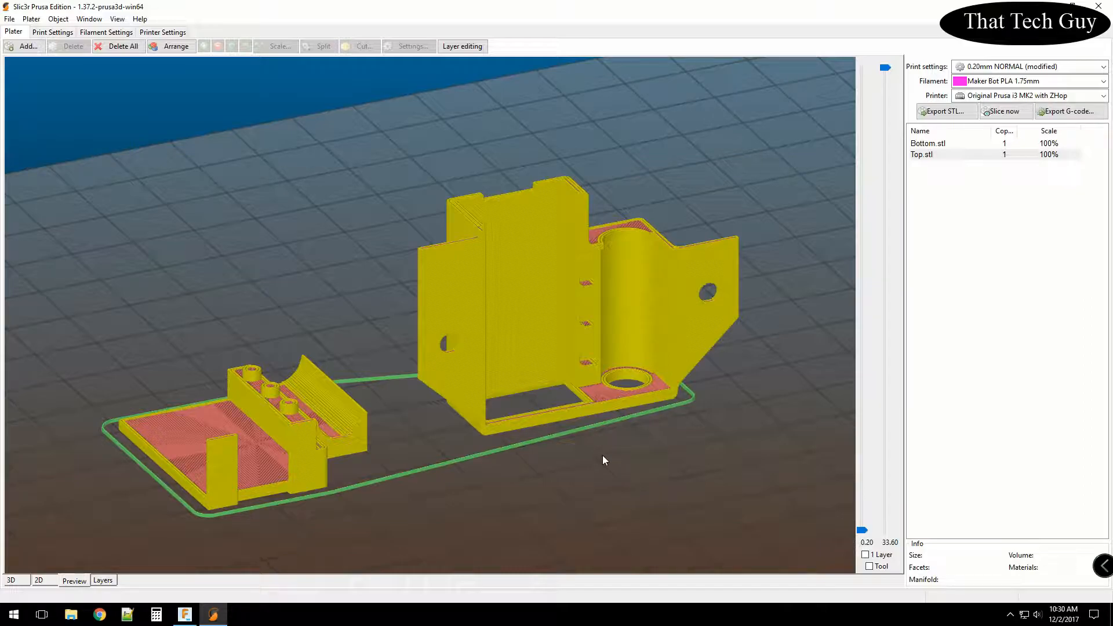
mouse_move(600, 464)
mouse_down()
mouse_move(658, 464)
mouse_move(620, 464)
mouse_up()
drag(567, 371, 574, 408)
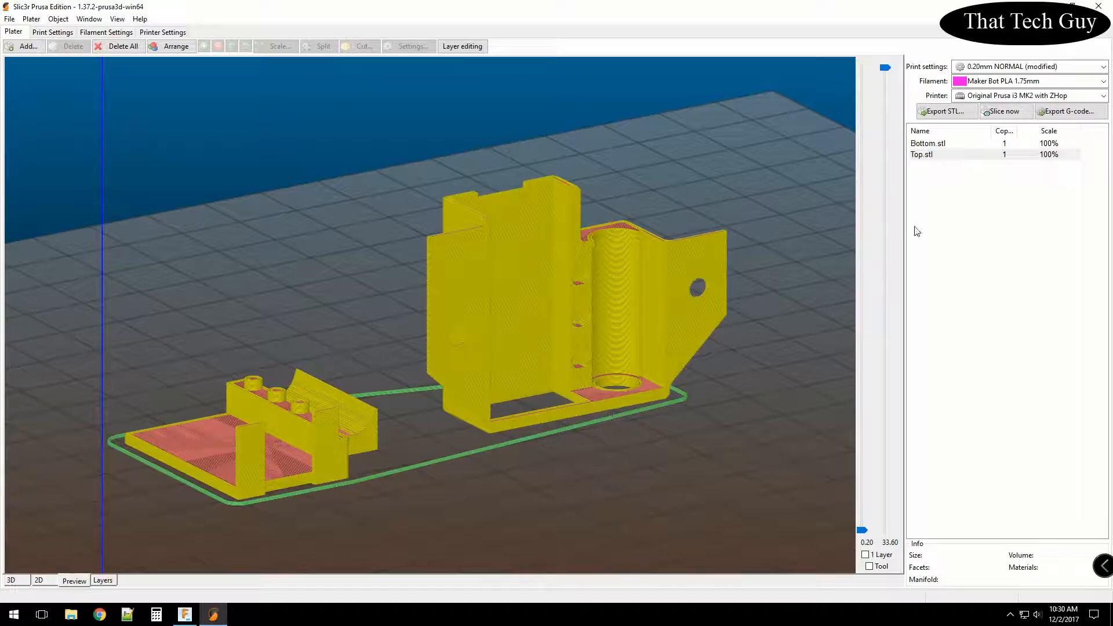
Export the G-code to the Desktop as Bottom.gcode and move its icon to a free spot on the desktop.
click(1067, 112)
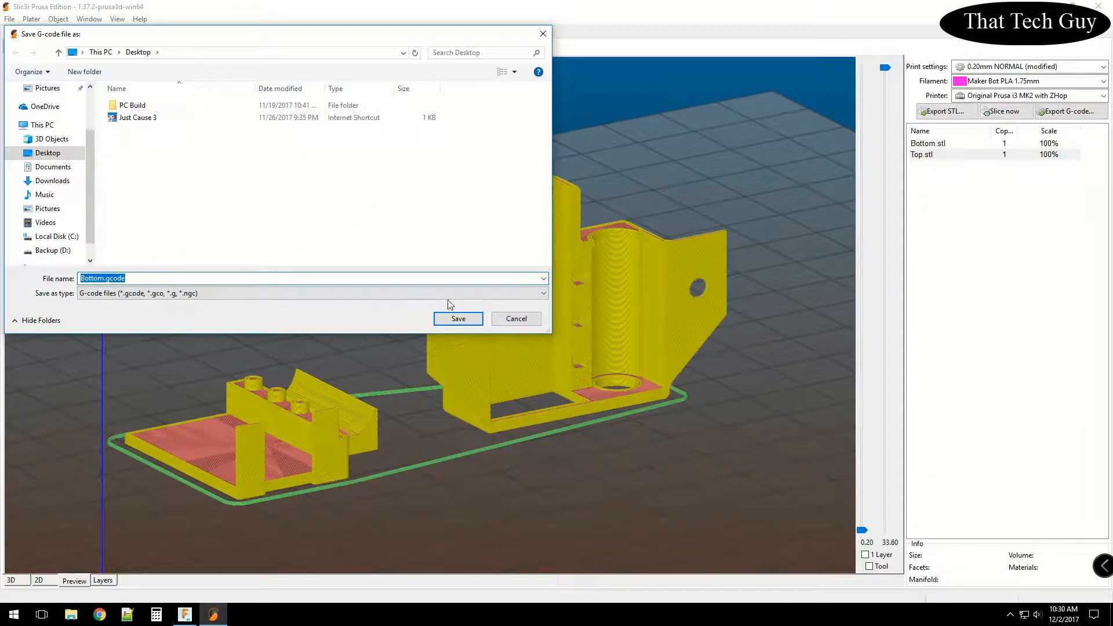
click(106, 279)
click(455, 318)
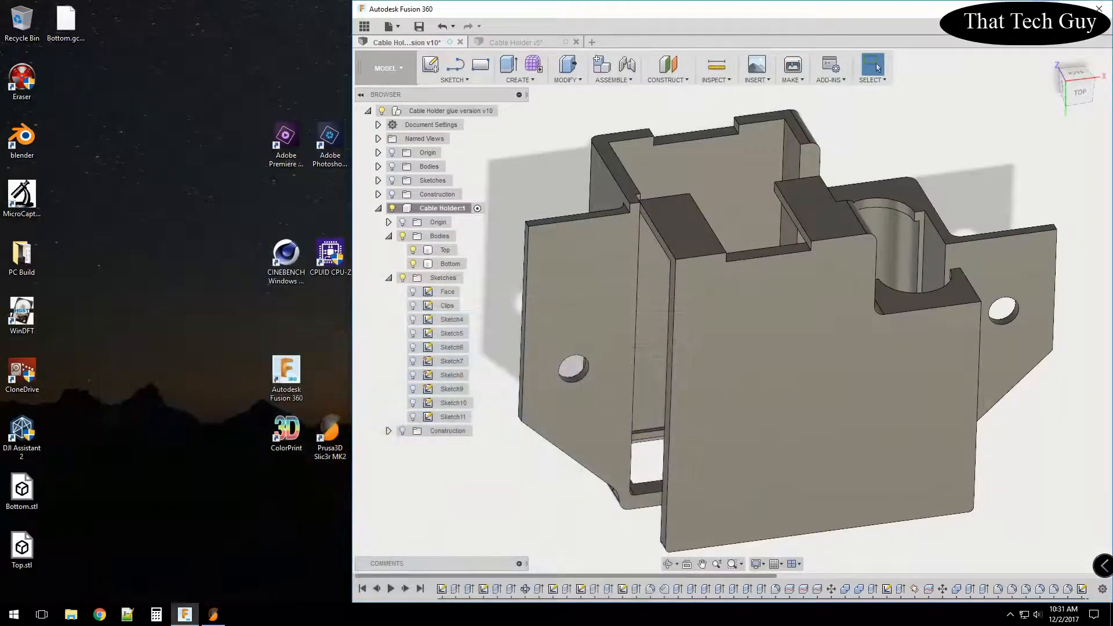
drag(66, 23, 134, 270)
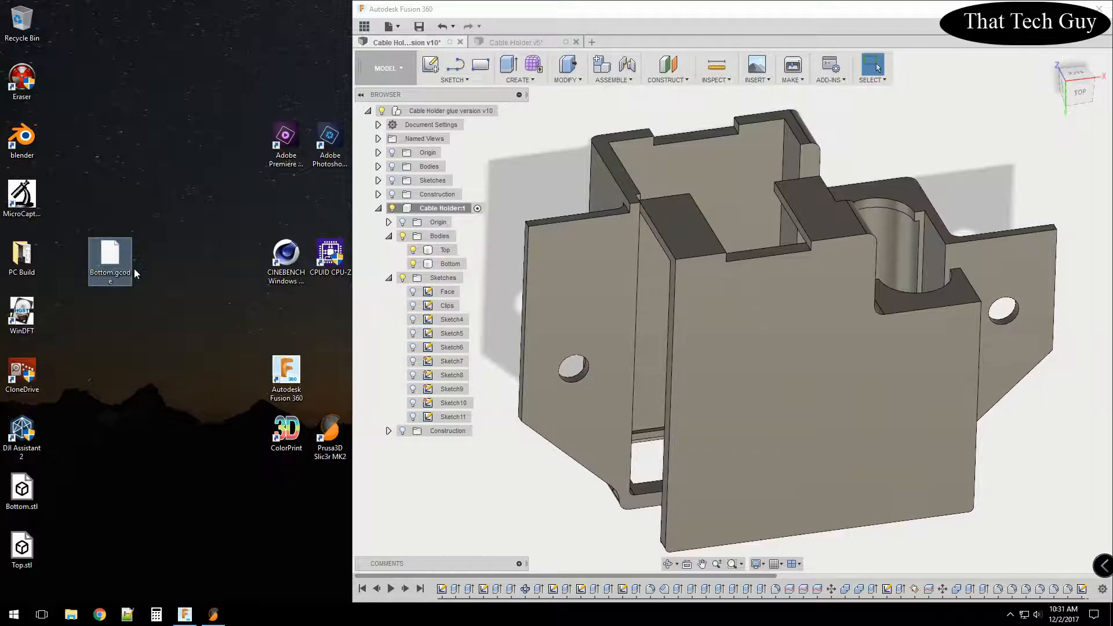
Switch to OctoPrint in Chrome and replace the uploaded Bottom.gcode with the new file from the Desktop.
click(90, 618)
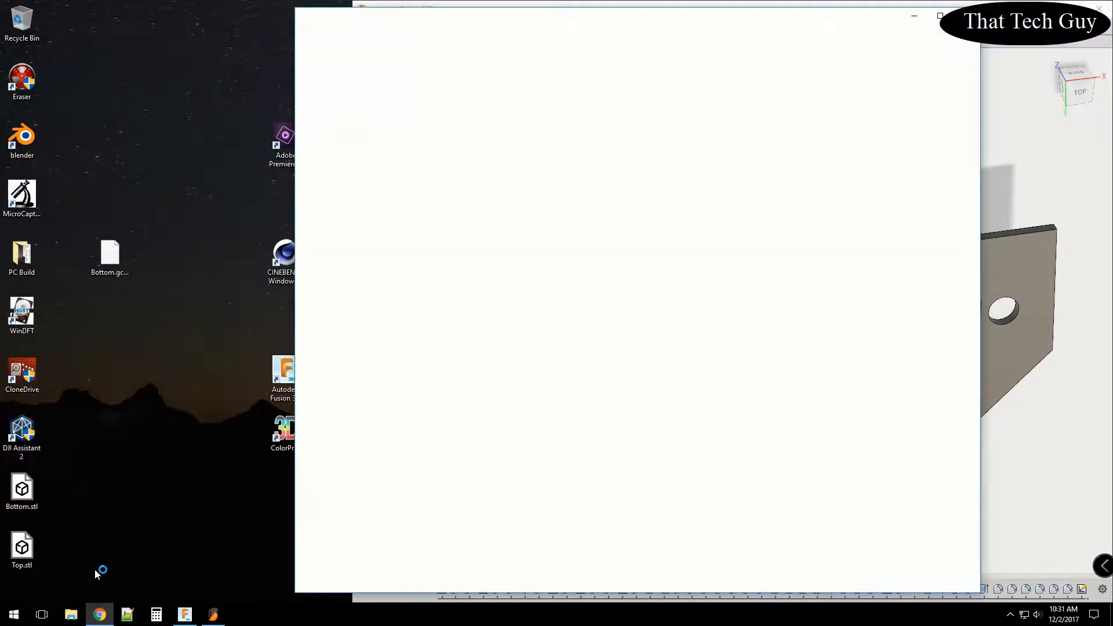
click(512, 430)
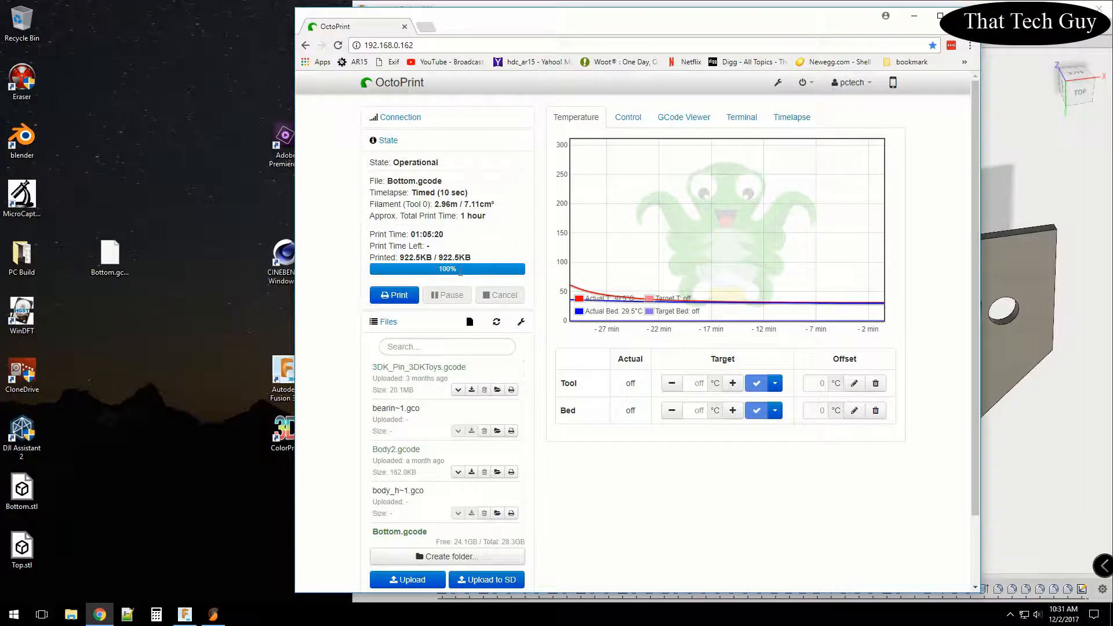
scroll(464, 524, down, 5)
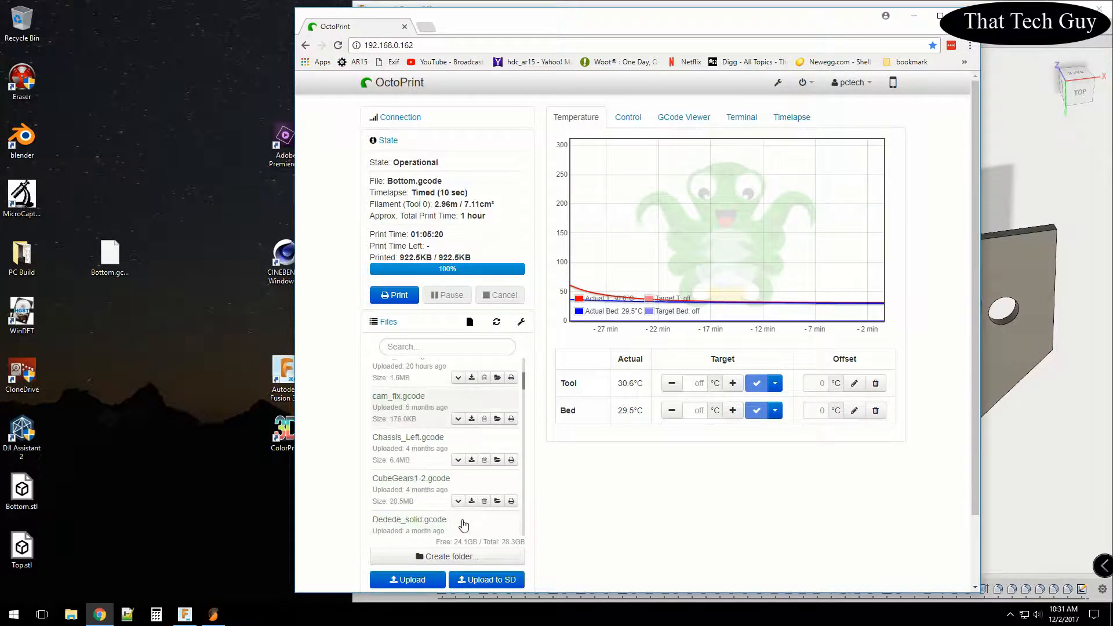
scroll(476, 492, up, 4)
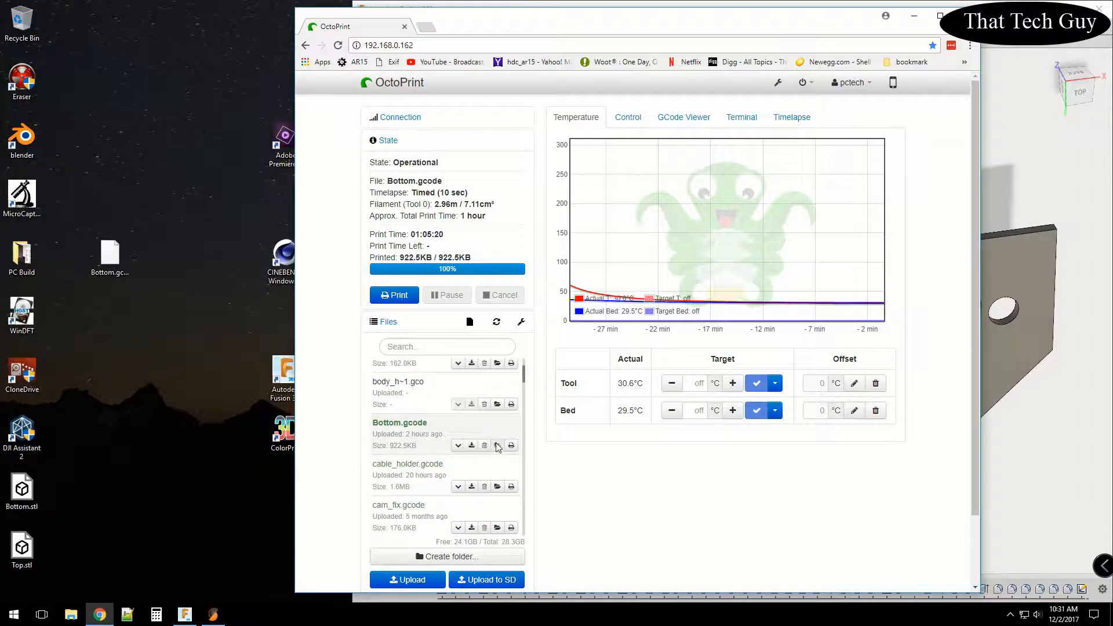
click(484, 445)
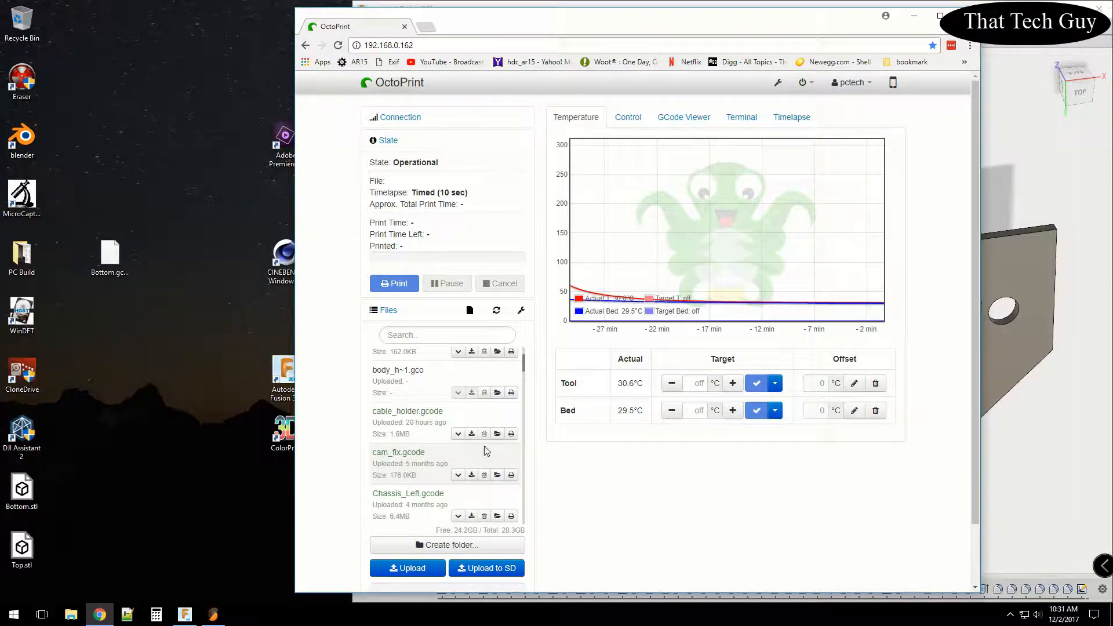
drag(109, 255, 426, 387)
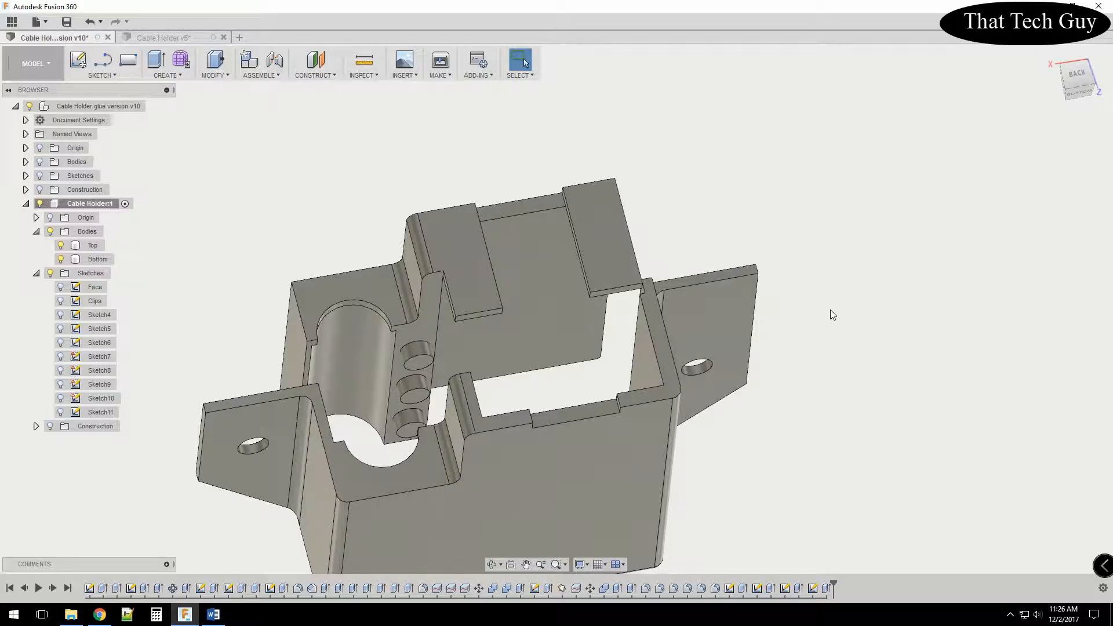
middle_drag(830, 312, 845, 251)
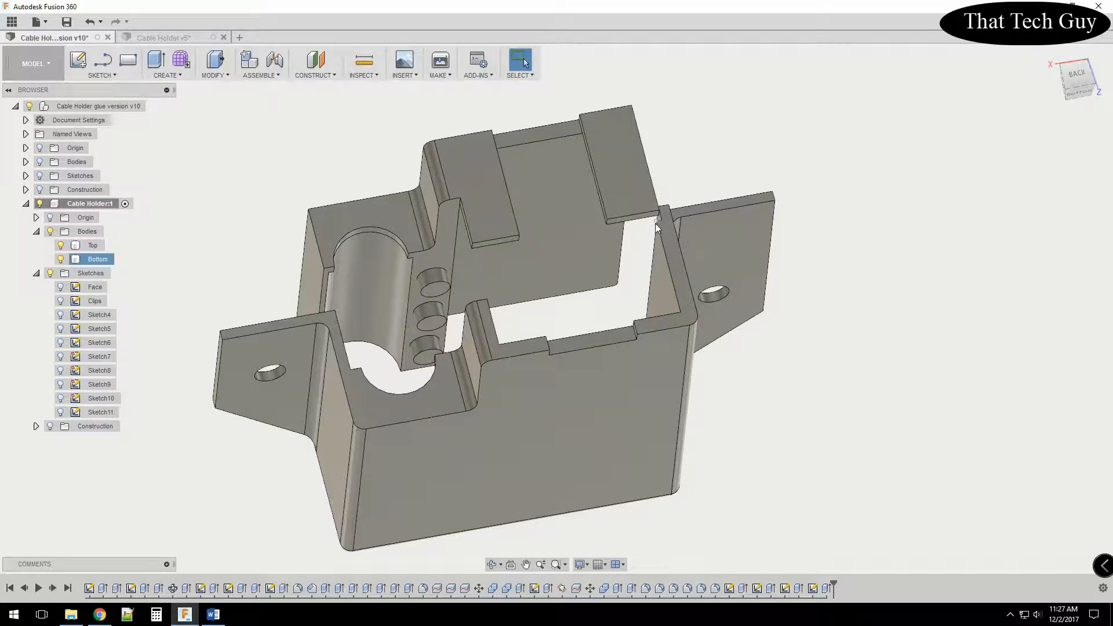
Create a sketch on the narrow end face of the Top body's clip nearest the Bottom's side wall.
mouse_move(1079, 77)
mouse_down()
mouse_move(1058, 119)
mouse_move(1071, 168)
mouse_move(1073, 58)
mouse_move(1072, 113)
mouse_up()
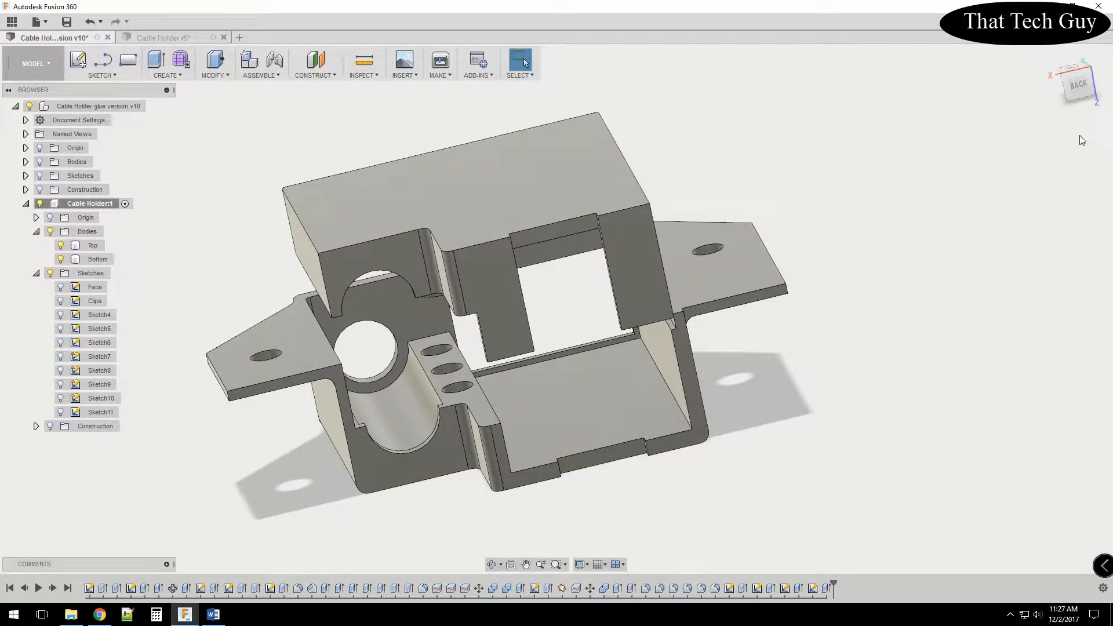
mouse_move(1071, 85)
mouse_down()
mouse_move(1077, 72)
mouse_move(1078, 81)
mouse_up()
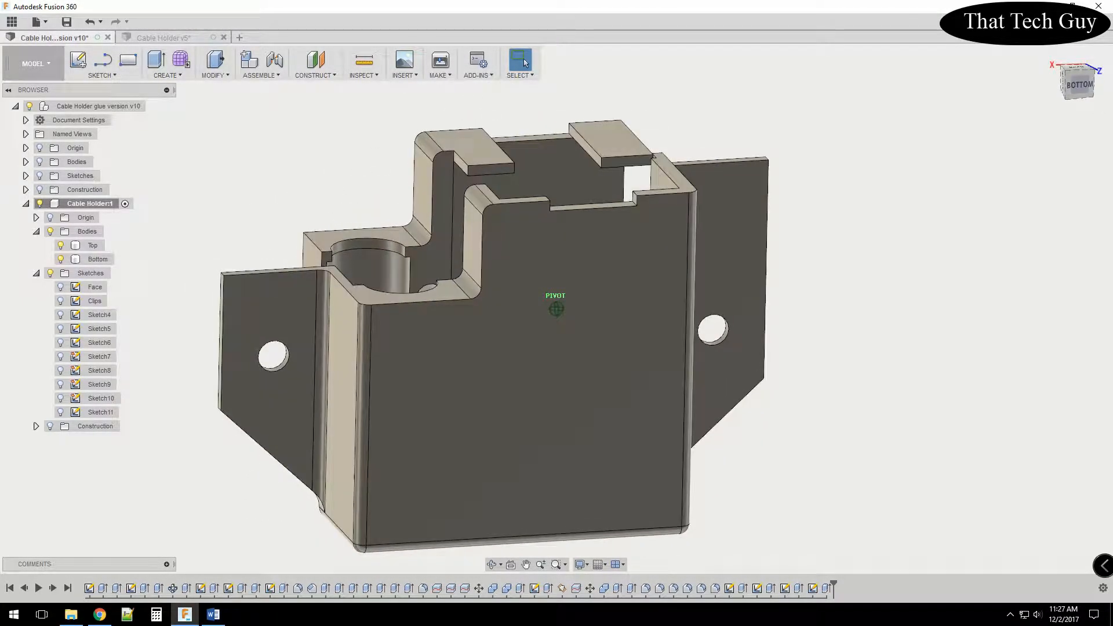
click(638, 159)
right_click(638, 158)
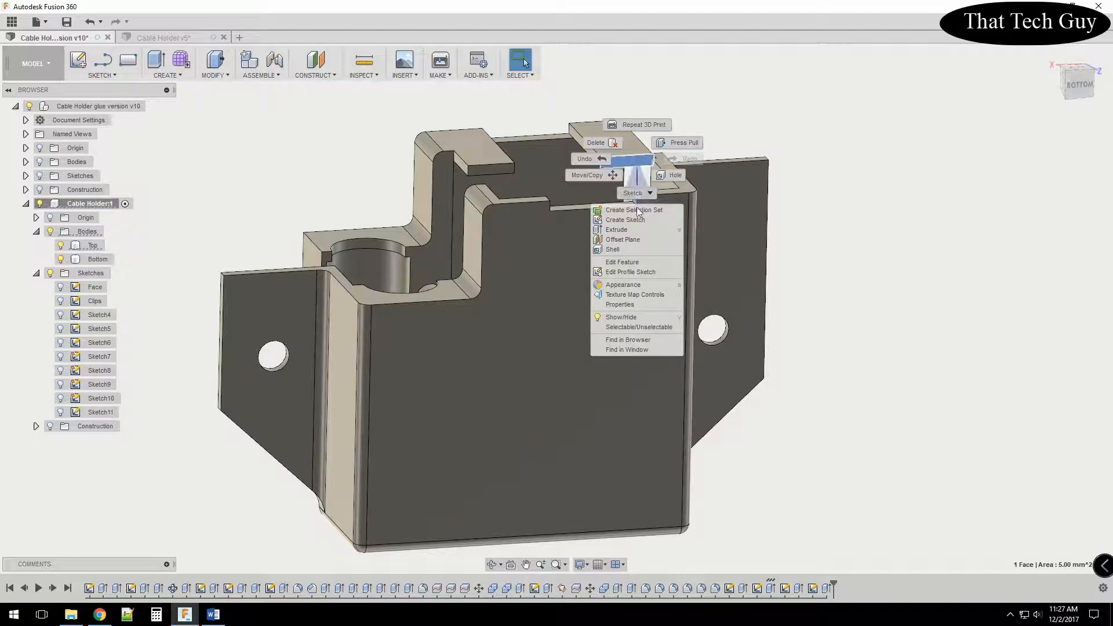
click(625, 220)
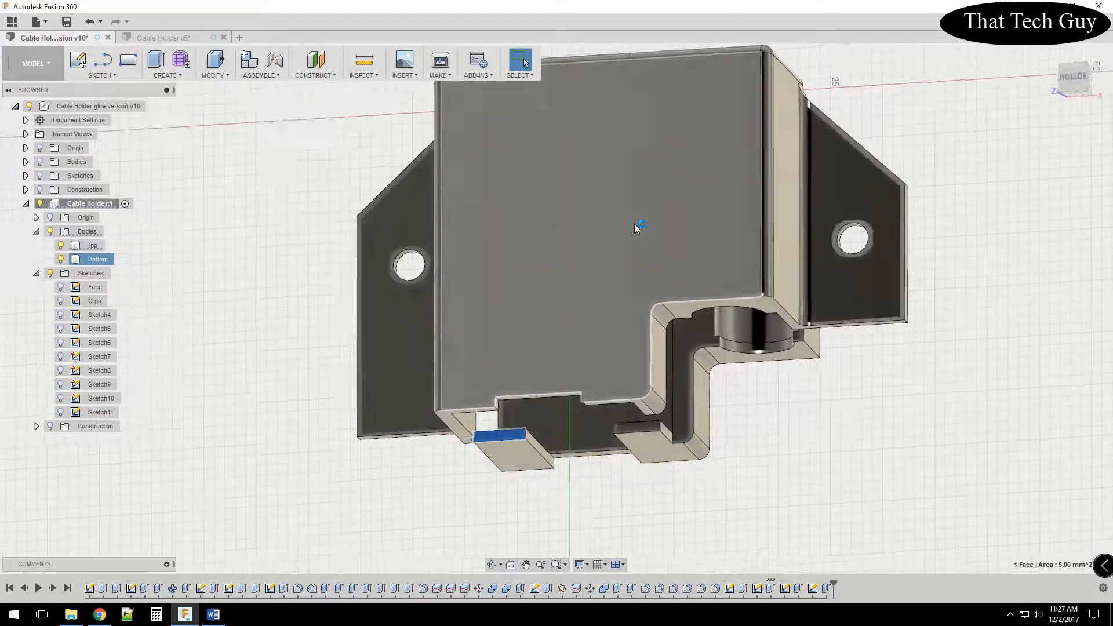
Project the narrow ledge edge of the Bottom's adjoining side wall into the sketch on the clip's end face.
mouse_move(1079, 83)
mouse_down()
mouse_move(1077, 102)
mouse_move(1070, 77)
mouse_up()
mouse_move(556, 308)
shift+middle_down()
mouse_move(510, 290)
mouse_move(487, 301)
mouse_move(469, 284)
mouse_move(452, 290)
mouse_move(492, 377)
mouse_move(481, 313)
mouse_move(470, 330)
shift+middle_up()
drag(1077, 82, 1064, 102)
scroll(582, 339, up, 3)
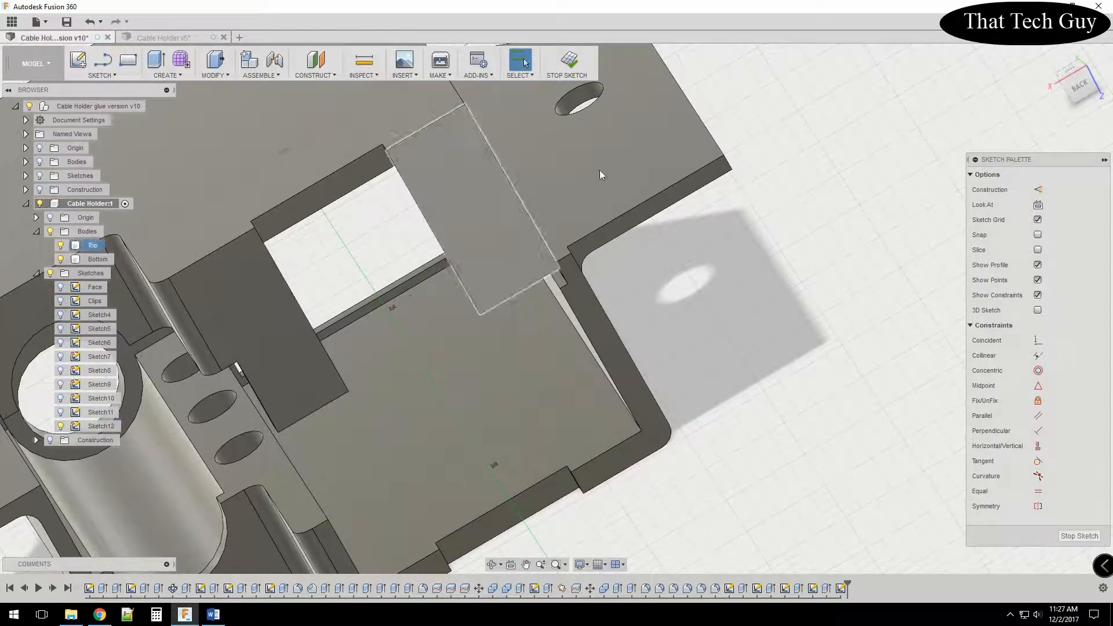
mouse_move(1081, 86)
mouse_down()
mouse_move(1075, 61)
mouse_move(1064, 82)
mouse_move(1081, 86)
mouse_up()
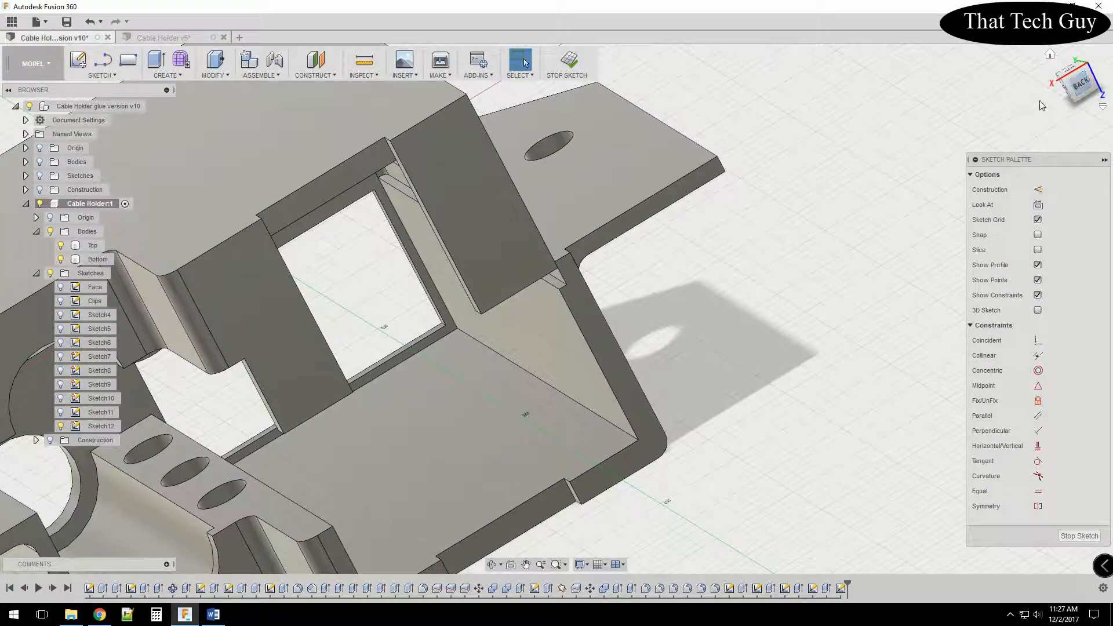
key(p)
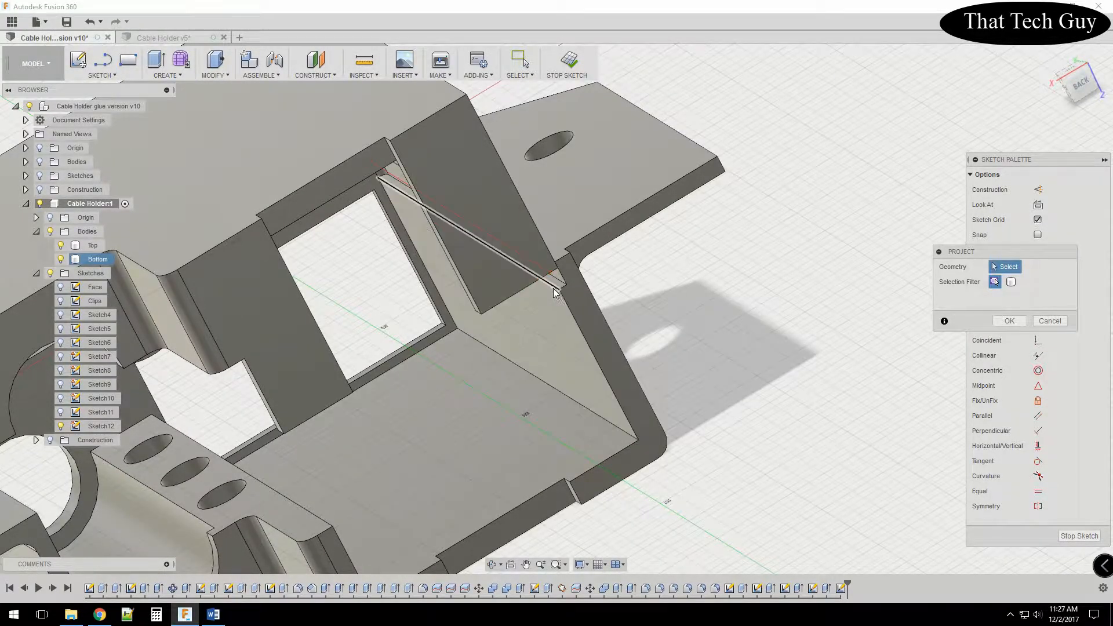
scroll(553, 293, up, 5)
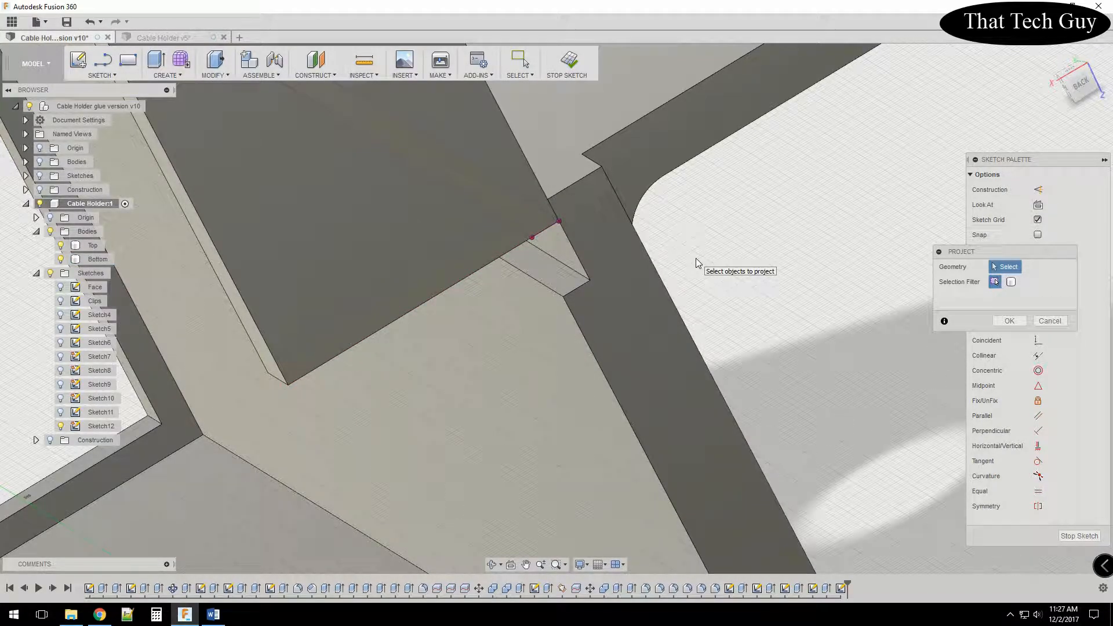
key(Escape)
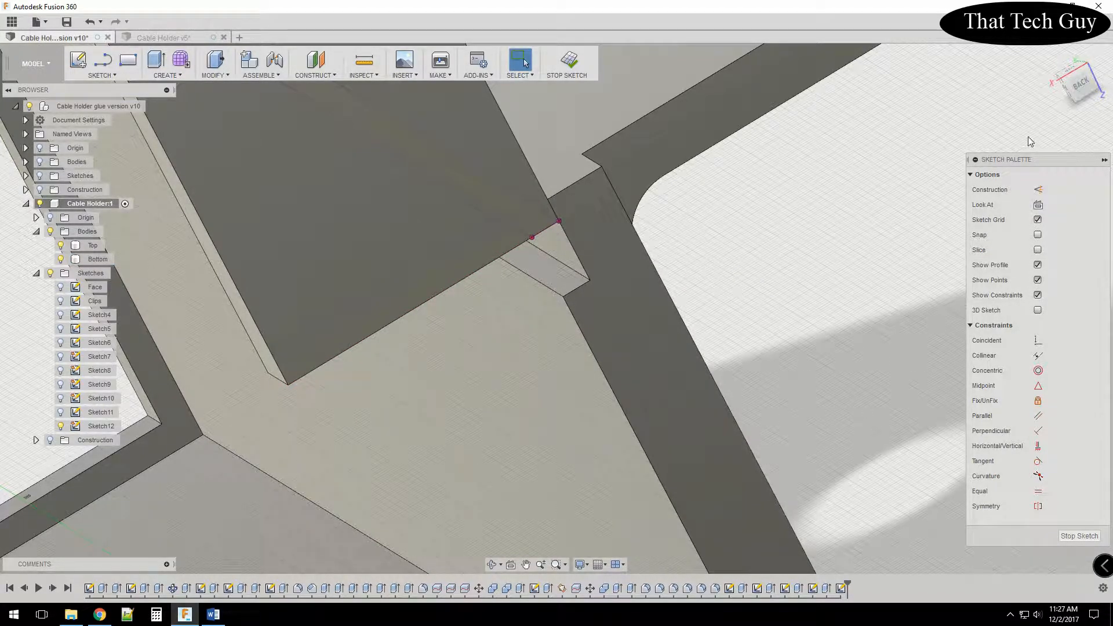
Extrude the small profile at the clip's outer corner by -9.90 mm as a cut along the clip.
drag(1079, 87, 1050, 99)
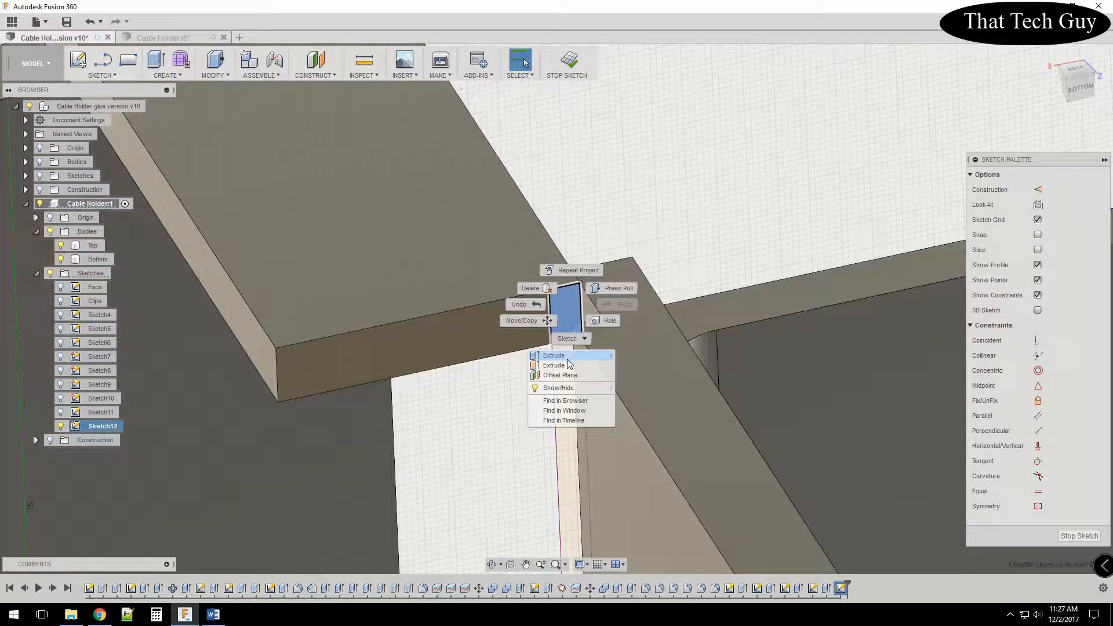
click(567, 363)
middle_drag(603, 190, 605, 311)
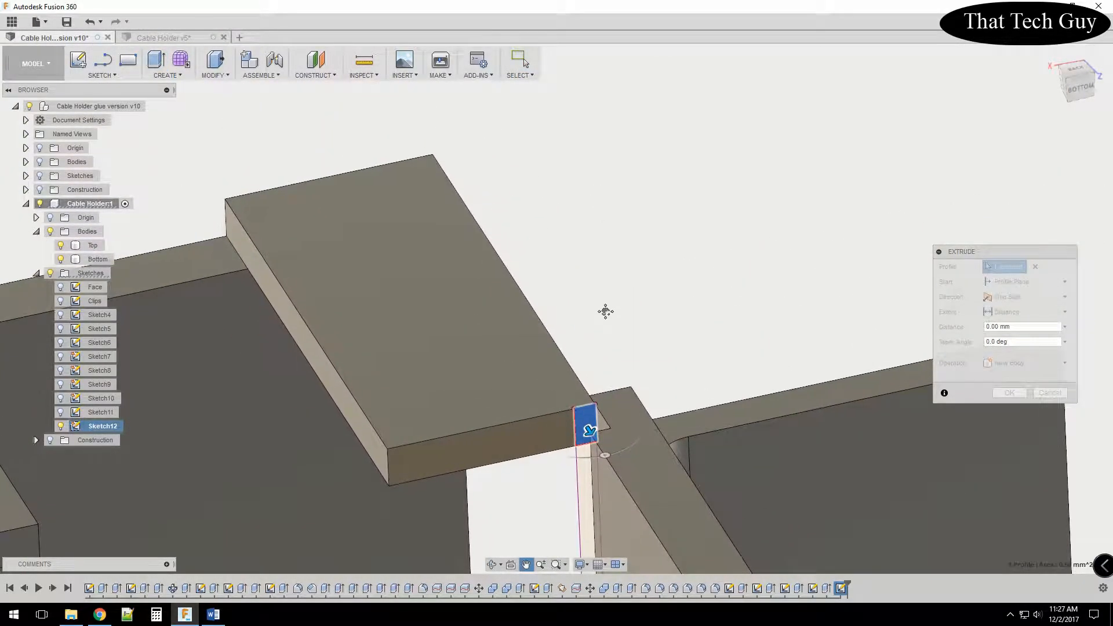
mouse_move(589, 430)
shift+middle_down()
mouse_move(596, 338)
mouse_move(579, 293)
mouse_move(573, 347)
mouse_move(597, 394)
mouse_move(577, 310)
mouse_move(582, 442)
mouse_move(591, 435)
shift+middle_up()
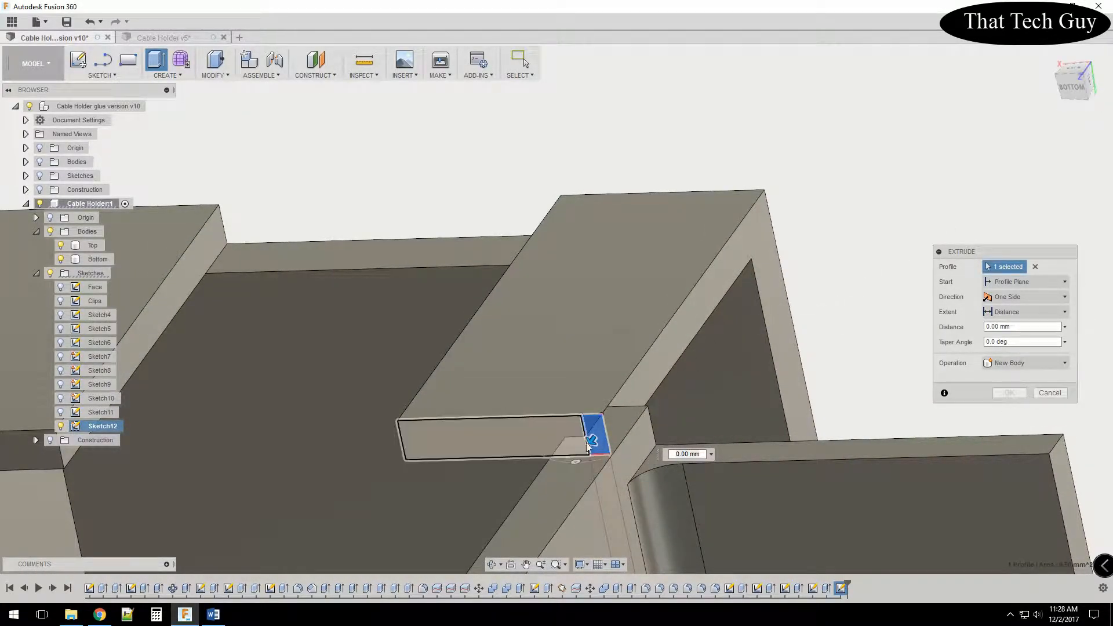
drag(622, 425, 736, 316)
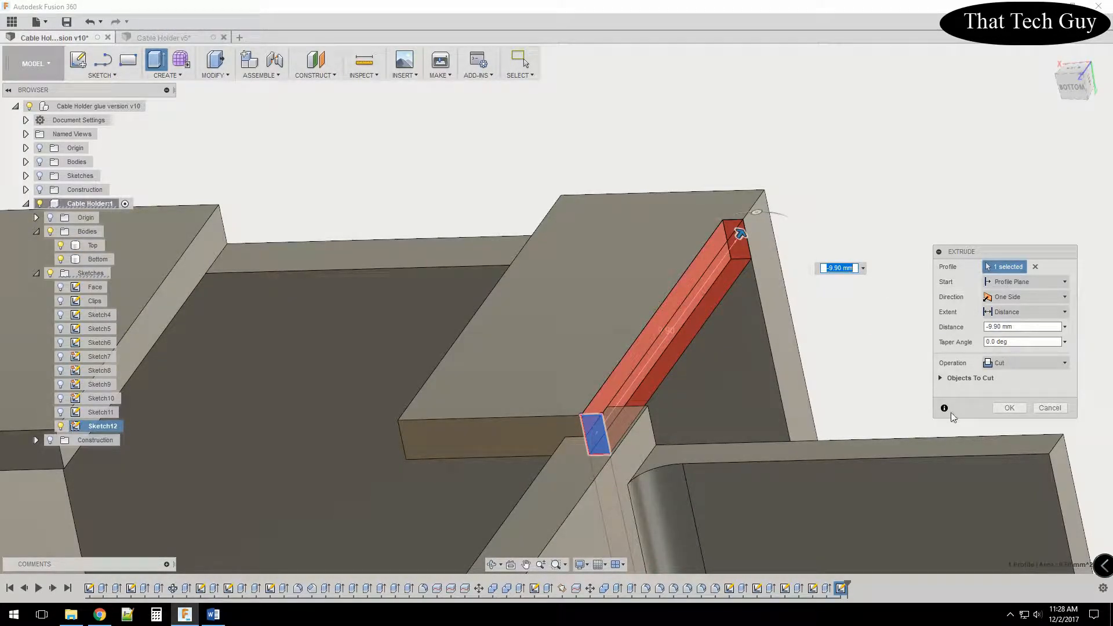
click(1007, 408)
Move the Top body 11 mm along Z into the Bottom to check the fit, and pull it back to a Z distance of 1 mm.
drag(1071, 92, 1073, 145)
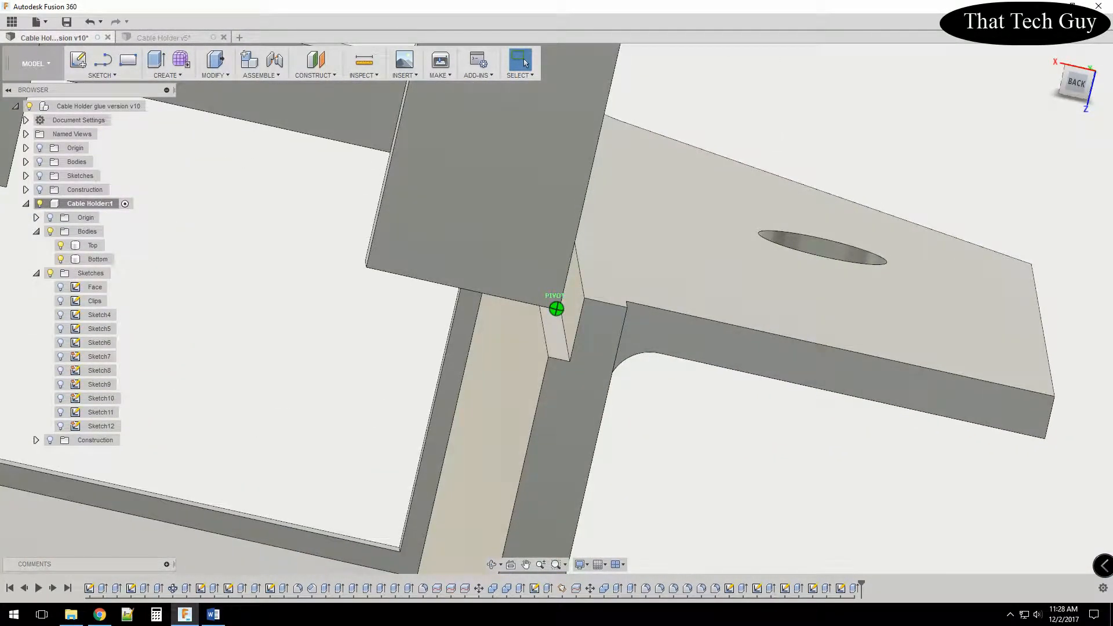
scroll(840, 192, down, 5)
scroll(852, 211, down, 3)
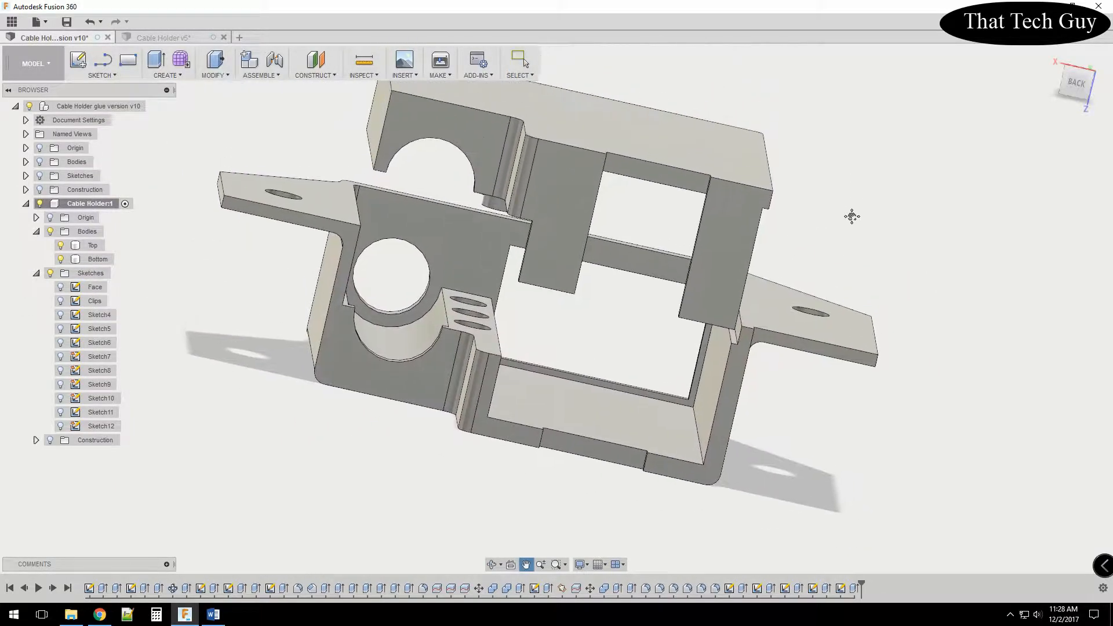
click(717, 227)
right_click(717, 227)
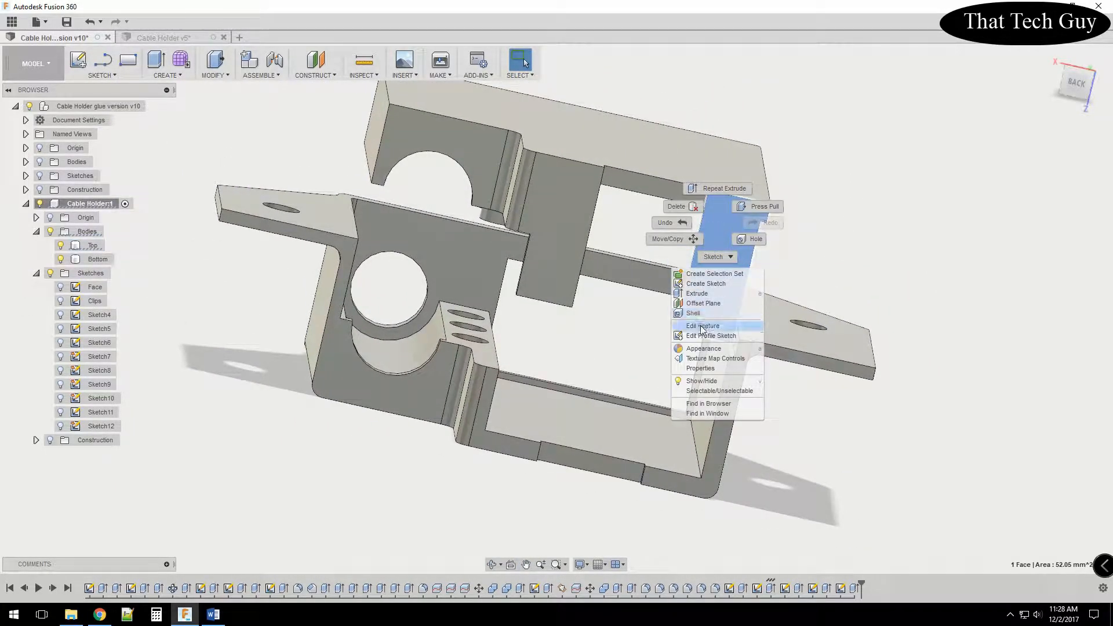
click(695, 238)
click(738, 267)
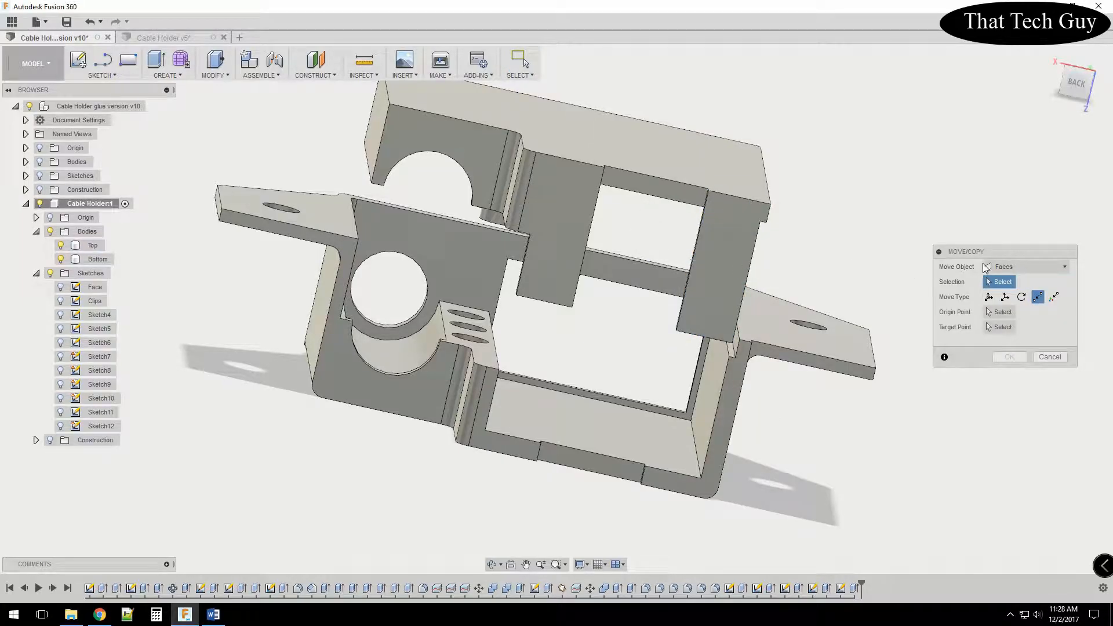
click(1005, 267)
click(1008, 296)
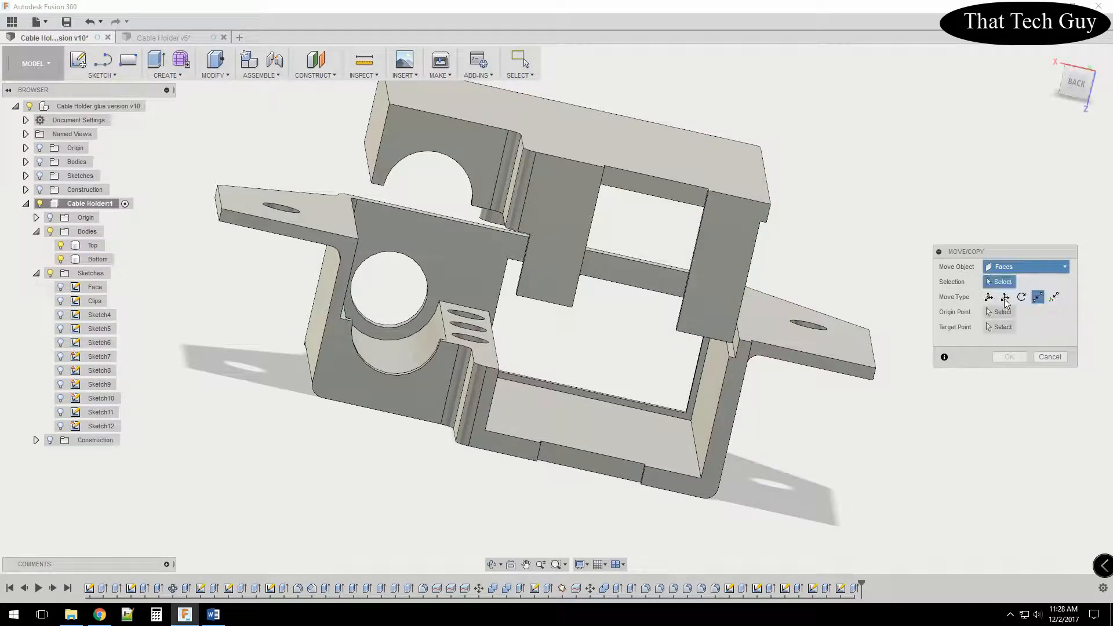
click(719, 253)
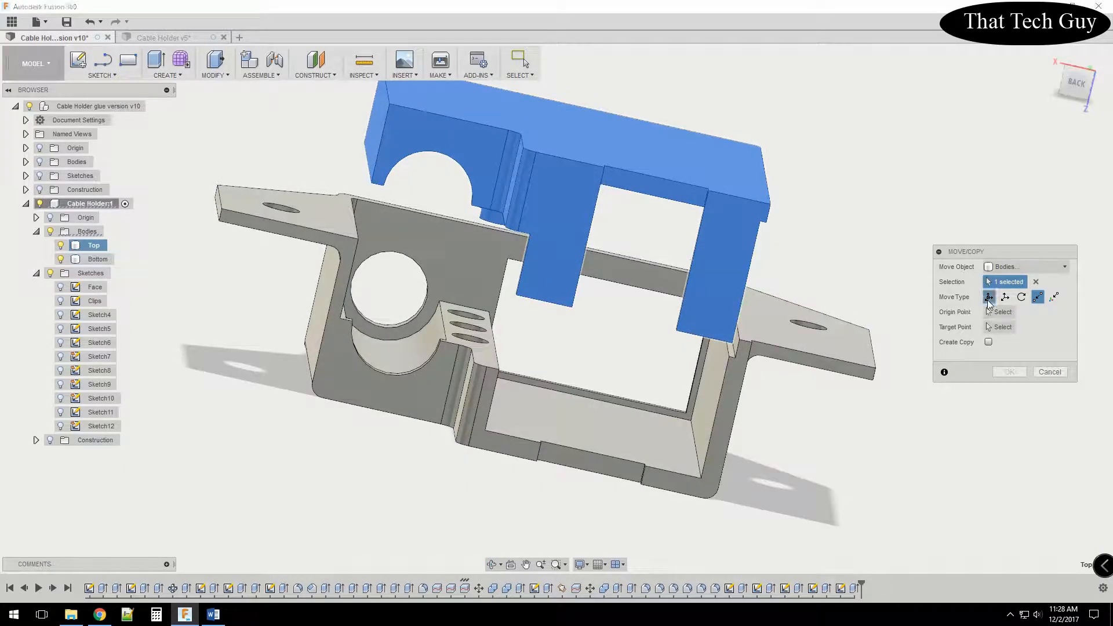
click(989, 298)
drag(753, 243, 759, 382)
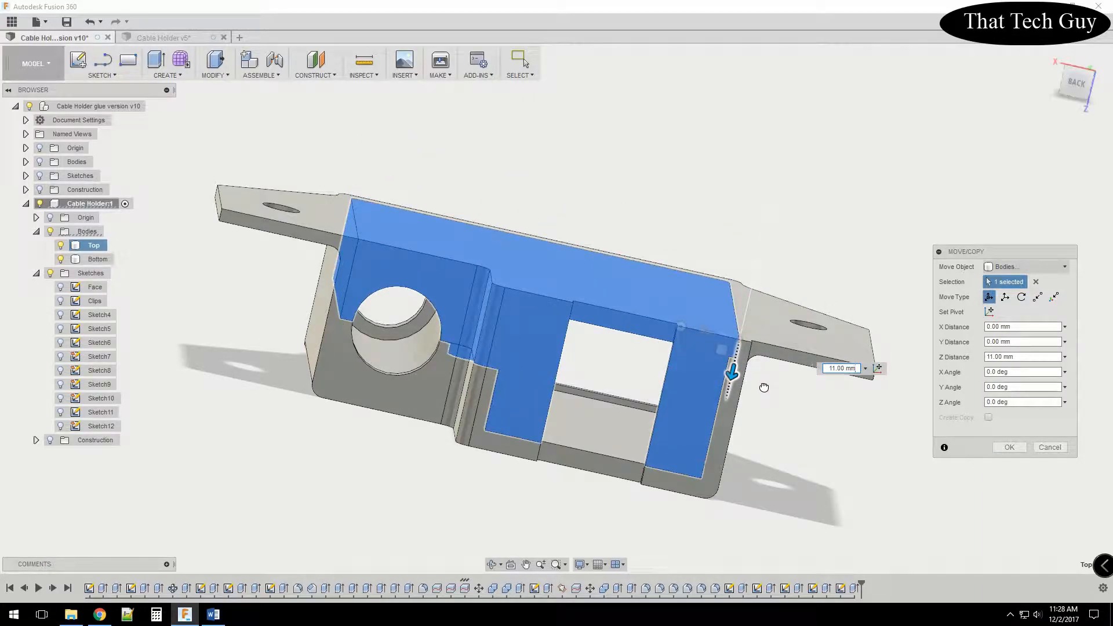
drag(778, 388, 896, 216)
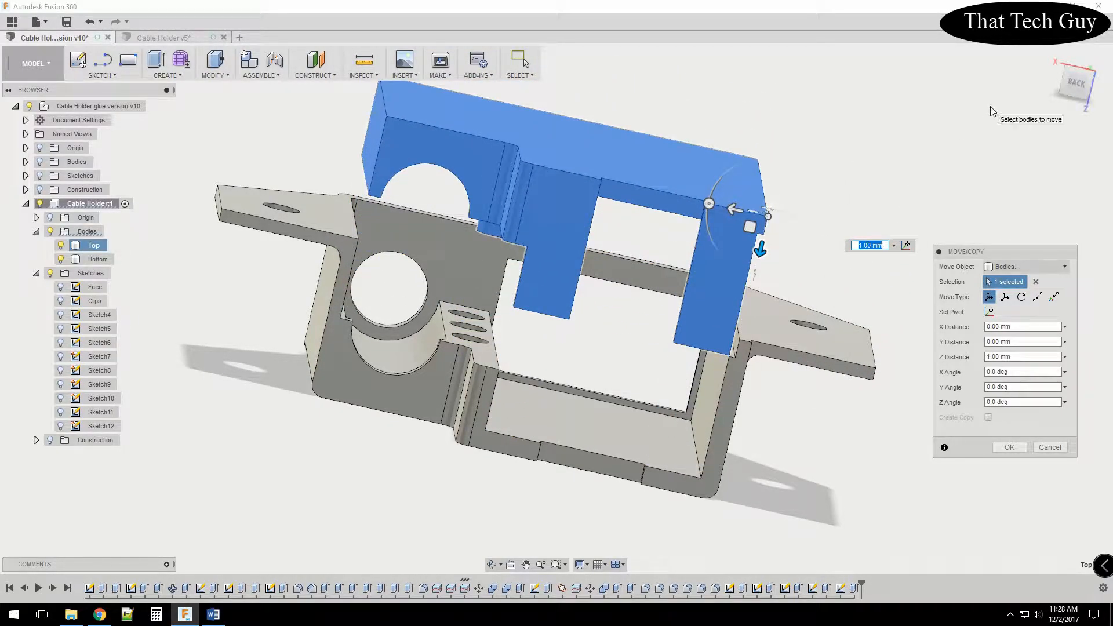